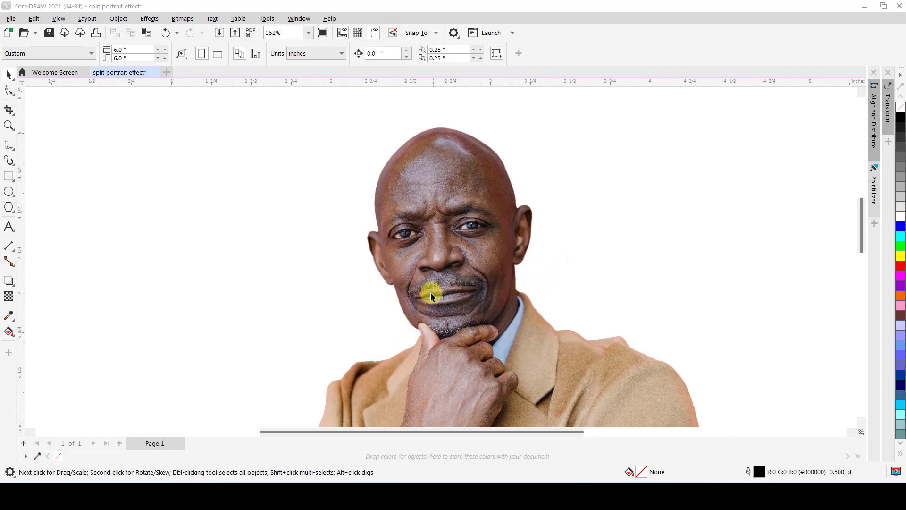
Reposition the portrait photo near the horizontal centre of the page.
{"action": "scroll", "coordinate": [431, 275], "scroll_direction": "down", "scroll_amount": 5}
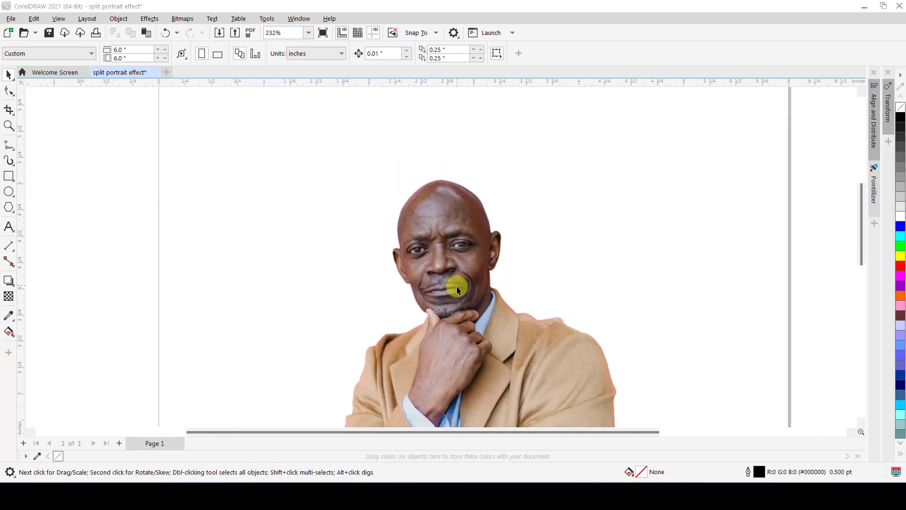
{"action": "left_click", "coordinate": [468, 320]}
{"action": "left_click_drag", "start_coordinate": [467, 321], "coordinate": [470, 327]}
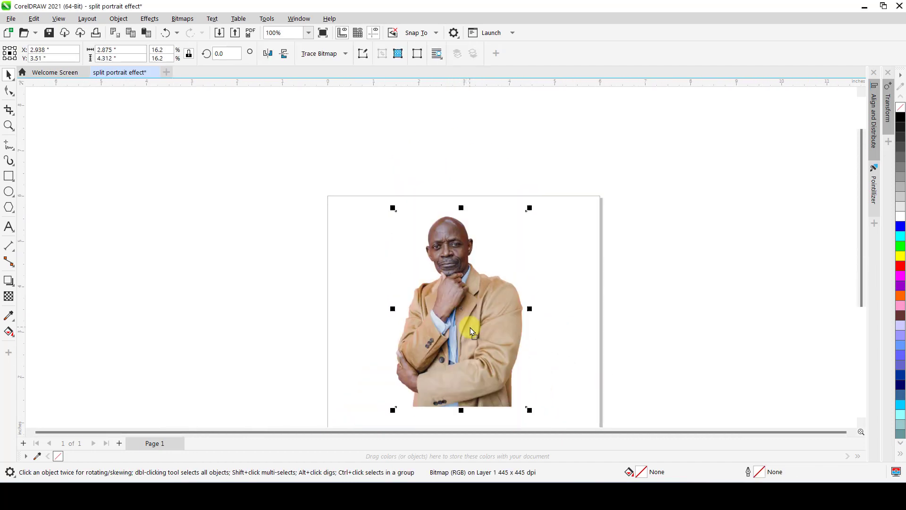
{"action": "left_click", "coordinate": [380, 271]}
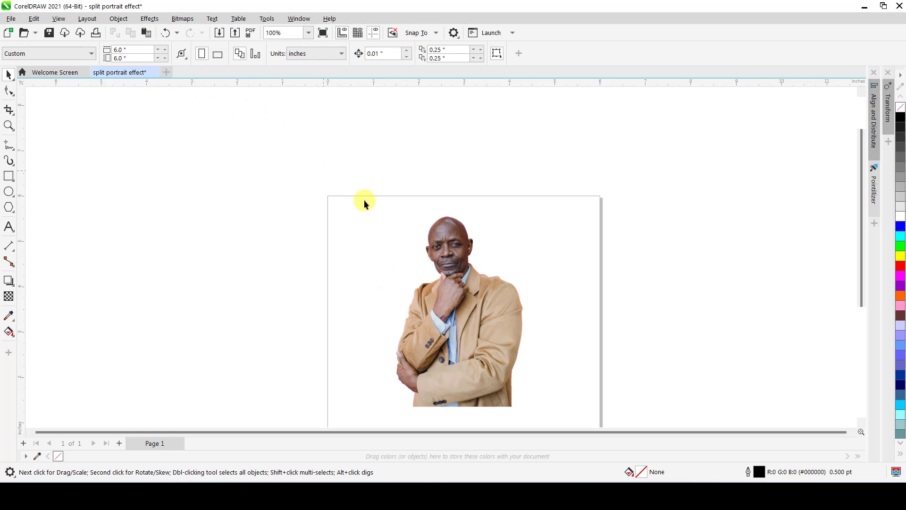
{"action": "left_click", "coordinate": [488, 337]}
{"action": "left_click_drag", "start_coordinate": [489, 335], "coordinate": [487, 338]}
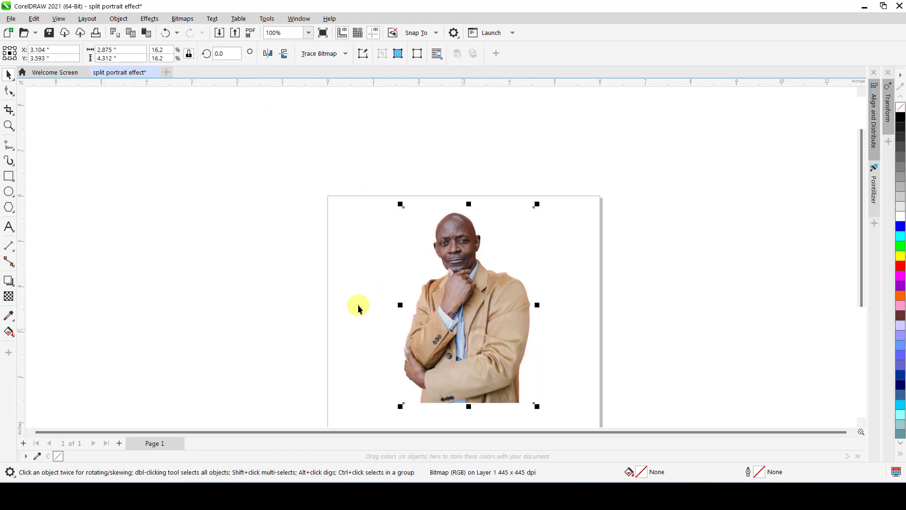
{"action": "scroll", "coordinate": [447, 243], "scroll_direction": "up", "scroll_amount": 3}
{"action": "scroll", "coordinate": [446, 243], "scroll_direction": "up", "scroll_amount": 2}
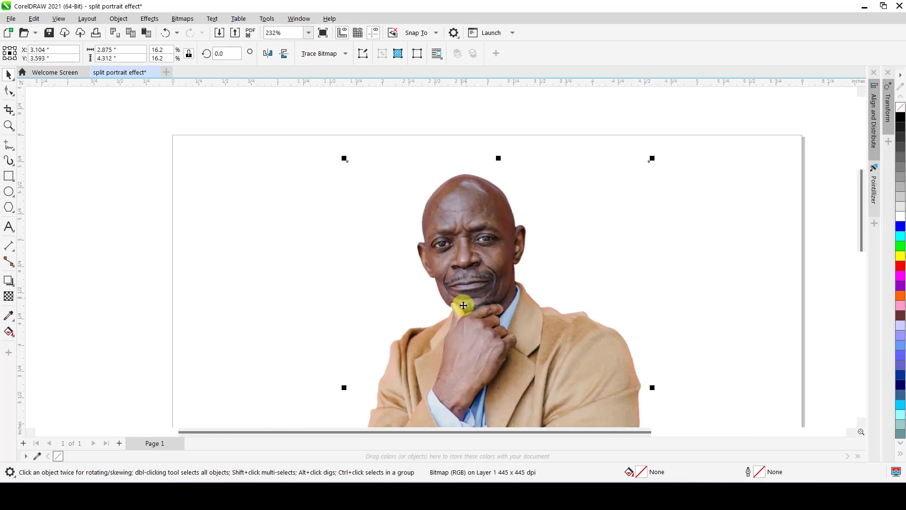
{"action": "scroll", "coordinate": [519, 259], "scroll_direction": "down", "scroll_amount": 2}
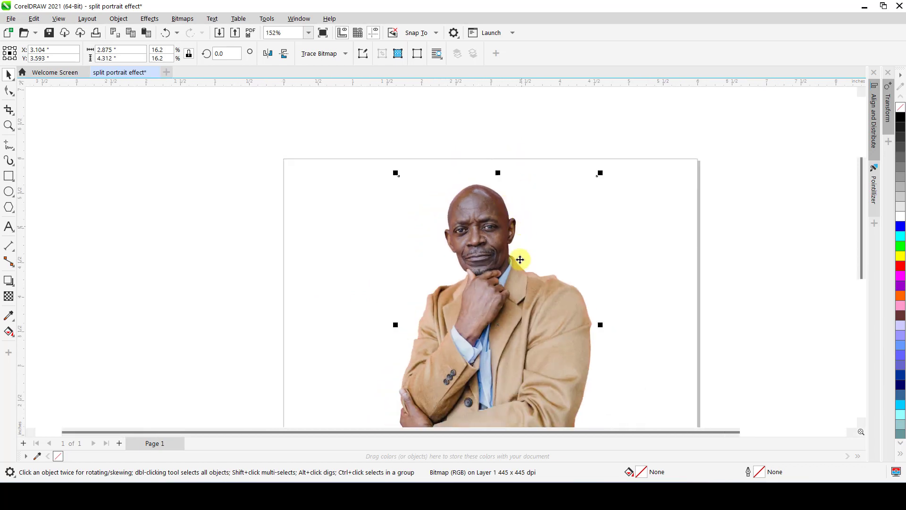
{"action": "scroll", "coordinate": [538, 297], "scroll_direction": "down", "scroll_amount": 2}
{"action": "scroll", "coordinate": [543, 308], "scroll_direction": "up", "scroll_amount": 4}
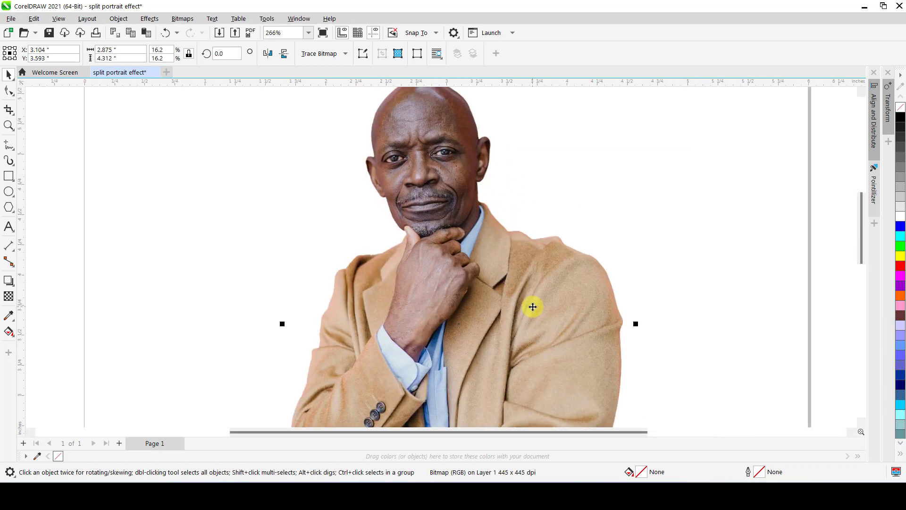
{"action": "scroll", "coordinate": [442, 247], "scroll_direction": "down", "scroll_amount": 1}
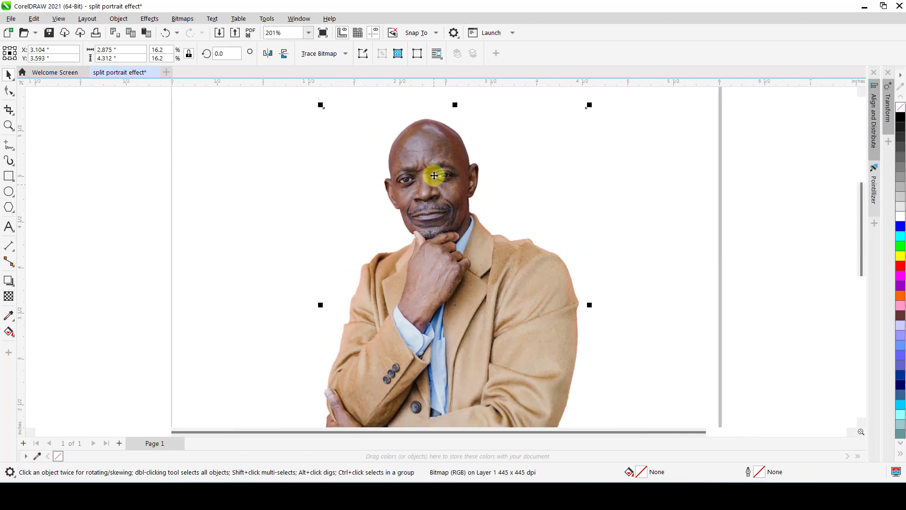
{"action": "left_click_drag", "start_coordinate": [434, 174], "coordinate": [420, 211]}
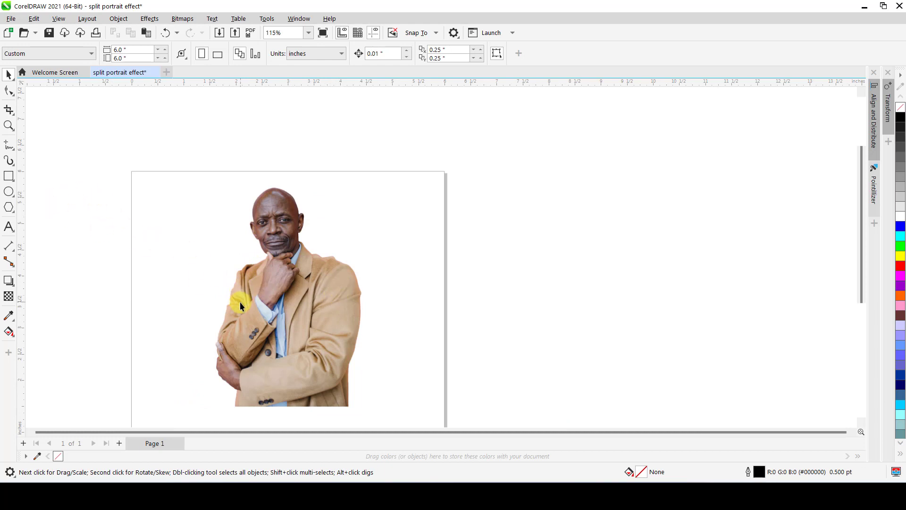
Draw a closed B-Spline curve around the man's lower body, crossing his chest along its upper edge, about 4.18 by 2.86 in.
{"action": "scroll", "coordinate": [240, 304], "scroll_direction": "up", "scroll_amount": 2}
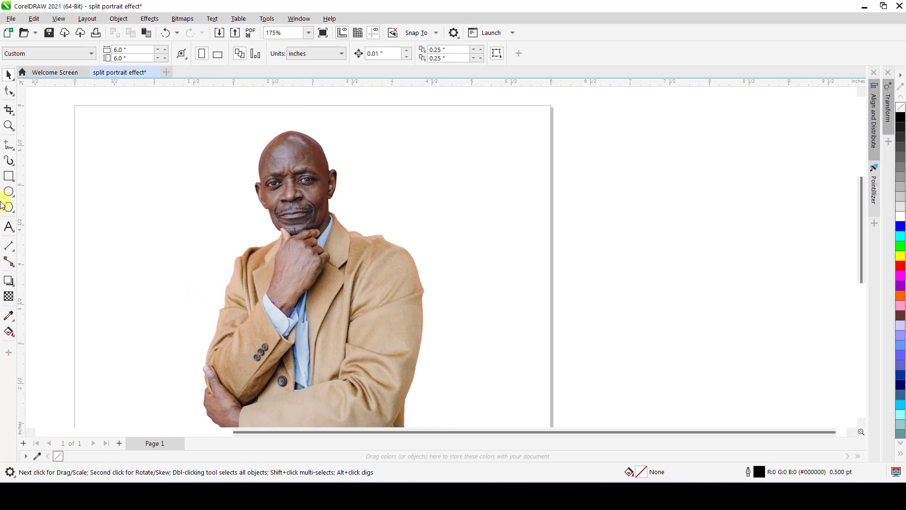
{"action": "left_click", "coordinate": [14, 150]}
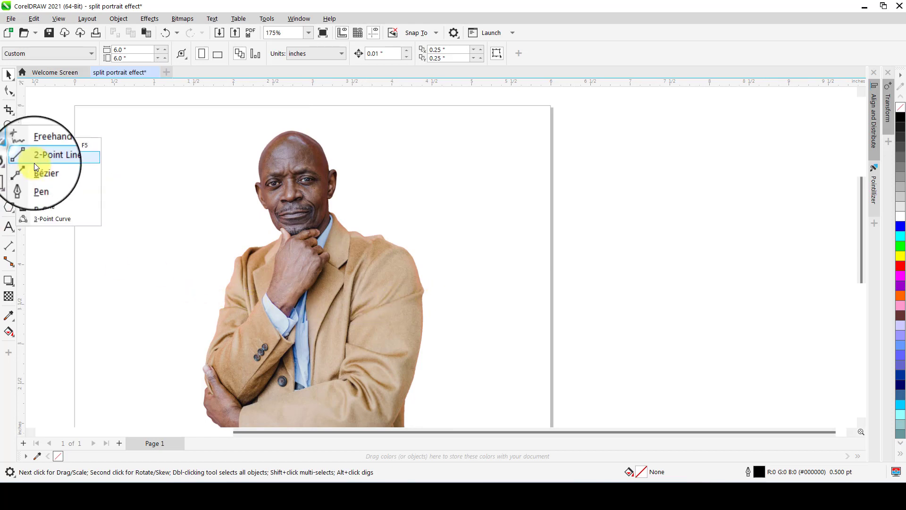
{"action": "left_click", "coordinate": [36, 193]}
{"action": "left_click", "coordinate": [153, 400]}
{"action": "left_click", "coordinate": [161, 334]}
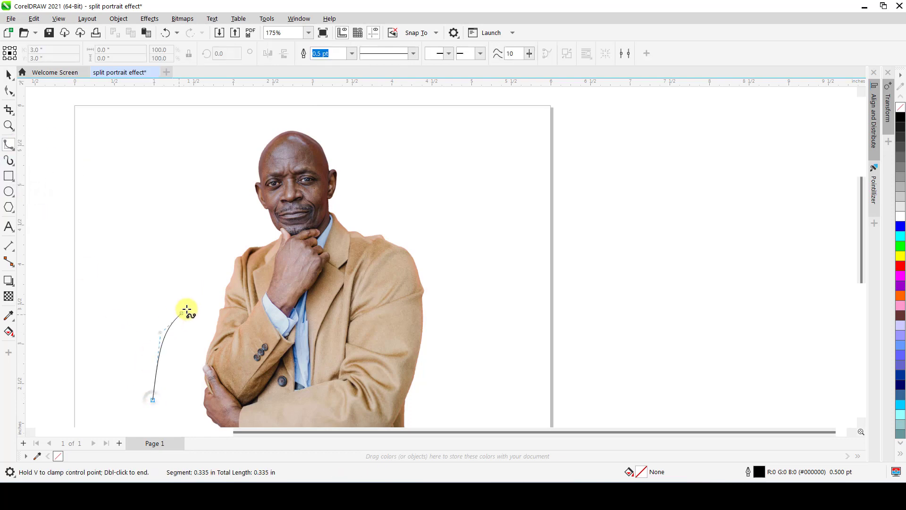
{"action": "left_click", "coordinate": [194, 301]}
{"action": "left_click", "coordinate": [208, 295]}
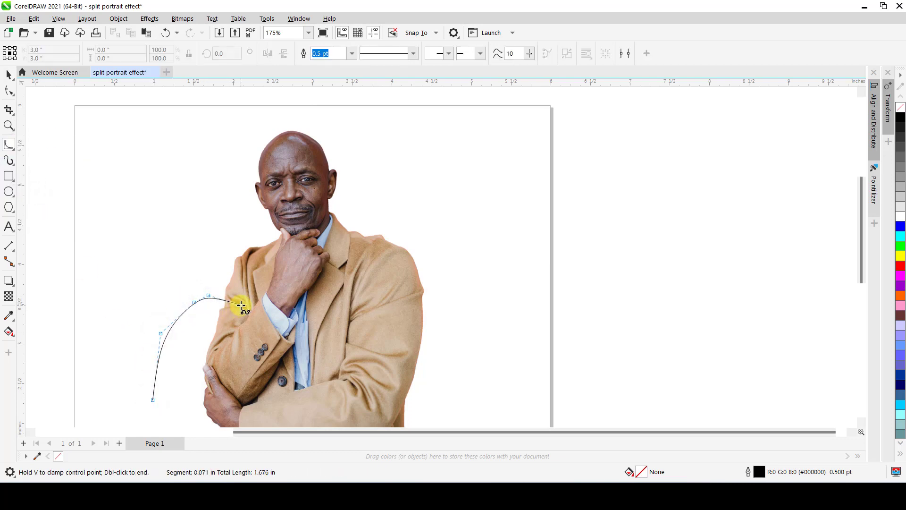
{"action": "left_click", "coordinate": [241, 305]}
{"action": "left_click", "coordinate": [293, 310]}
{"action": "left_click", "coordinate": [357, 310]}
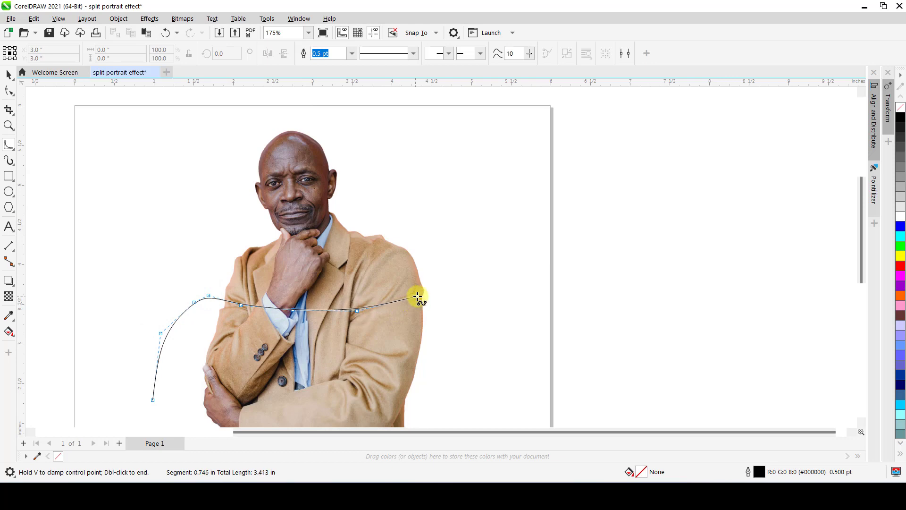
{"action": "left_click", "coordinate": [425, 292]}
{"action": "left_click", "coordinate": [430, 292]}
{"action": "left_click", "coordinate": [438, 296]}
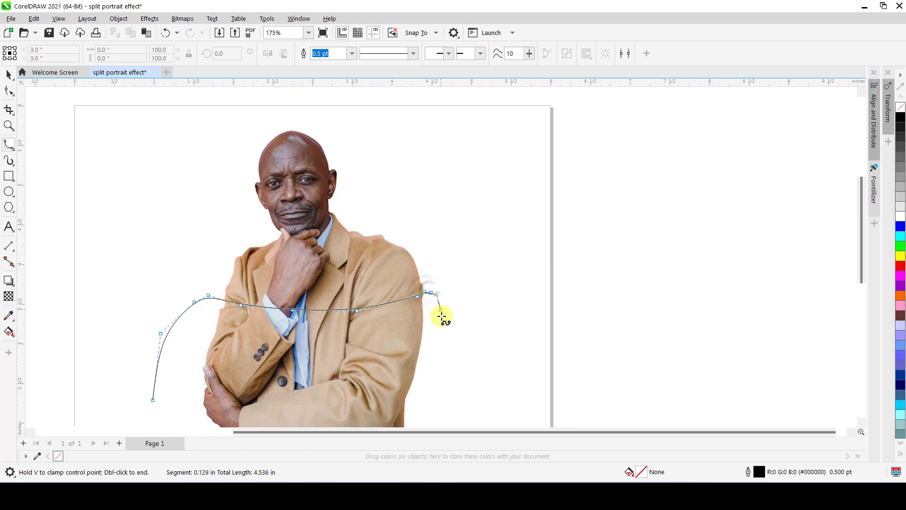
{"action": "left_click", "coordinate": [442, 317]}
{"action": "left_click", "coordinate": [457, 378]}
{"action": "left_click", "coordinate": [458, 405]}
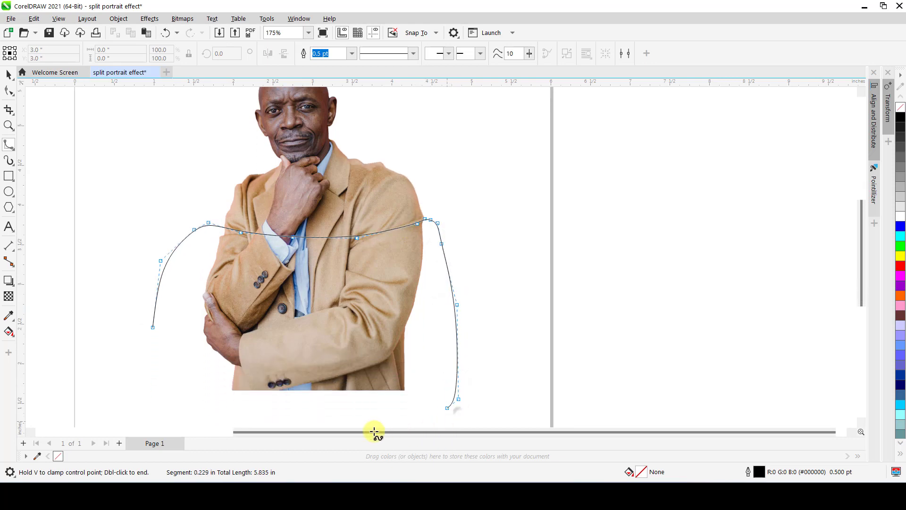
{"action": "left_click", "coordinate": [349, 420]}
{"action": "left_click", "coordinate": [191, 409]}
{"action": "left_click", "coordinate": [116, 382]}
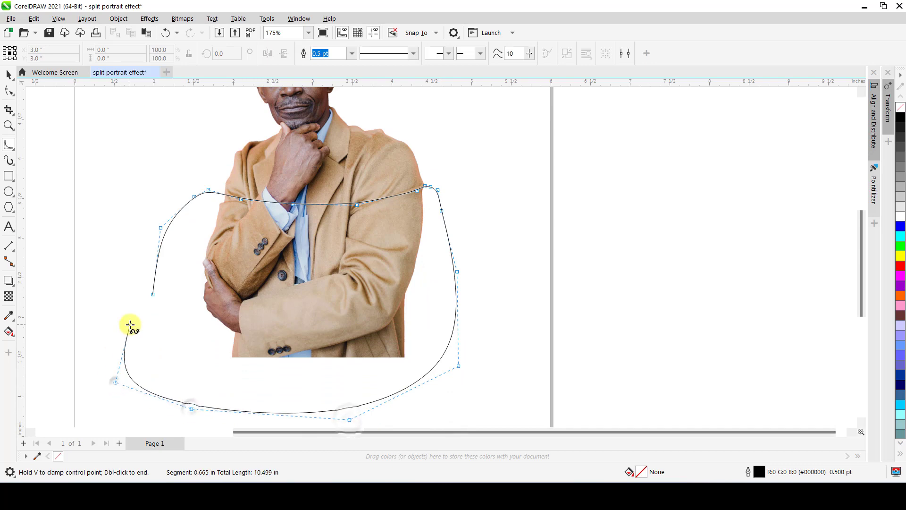
{"action": "double_click", "coordinate": [153, 294]}
{"action": "key", "text": "space"}
{"action": "scroll", "coordinate": [158, 292], "scroll_direction": "down", "scroll_amount": 4}
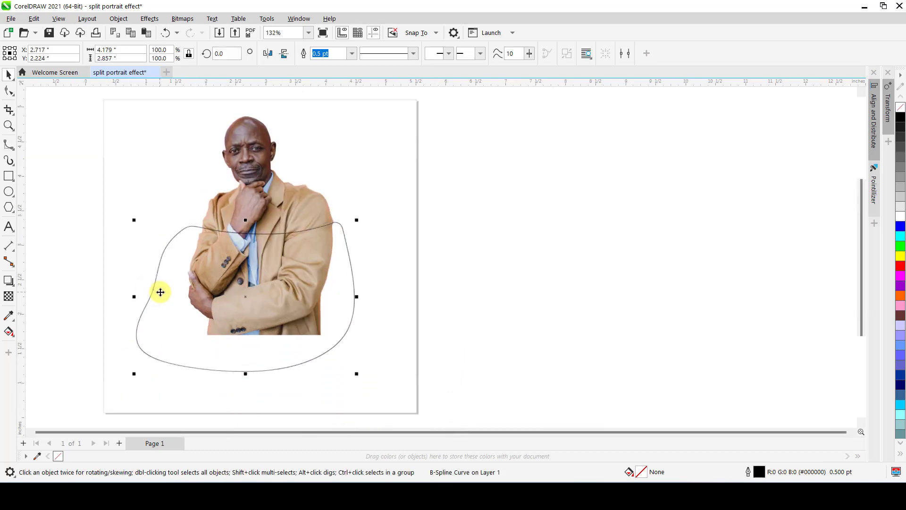
Cut away the lower body by subtracting the closed curve from the portrait photo with Back Minus Front.
{"action": "left_click", "coordinate": [226, 210], "text": "shift"}
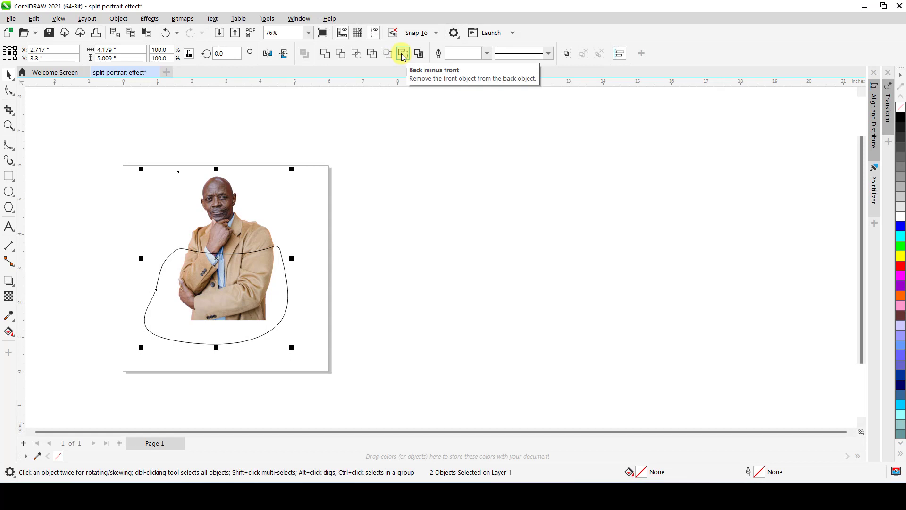
{"action": "left_click", "coordinate": [403, 56]}
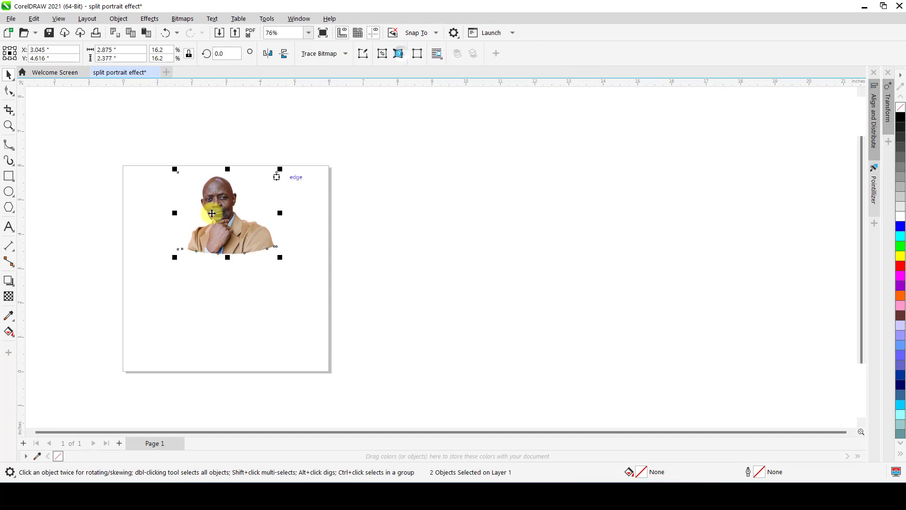
{"action": "left_click", "coordinate": [155, 226]}
Move the trimmed portrait lower on the page, to about X 3.26 in, Y 3.83 in.
{"action": "scroll", "coordinate": [218, 222], "scroll_direction": "up", "scroll_amount": 2}
{"action": "scroll", "coordinate": [218, 223], "scroll_direction": "up", "scroll_amount": 1}
{"action": "left_click", "coordinate": [253, 312]}
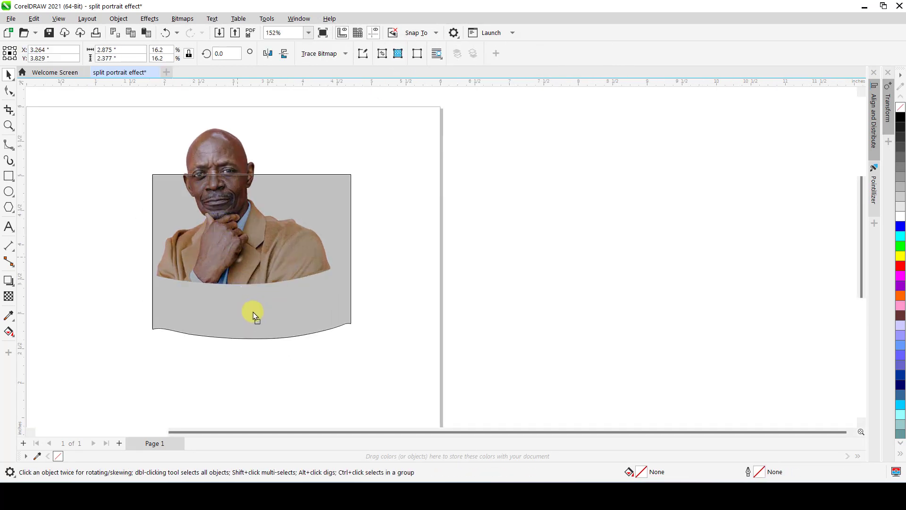
{"action": "scroll", "coordinate": [246, 335], "scroll_direction": "up", "scroll_amount": 1}
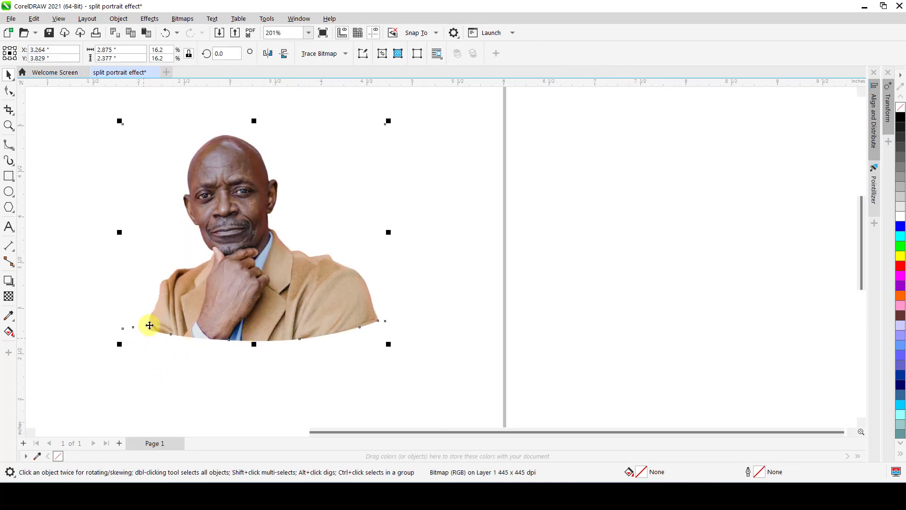
{"action": "scroll", "coordinate": [160, 355], "scroll_direction": "down", "scroll_amount": 2}
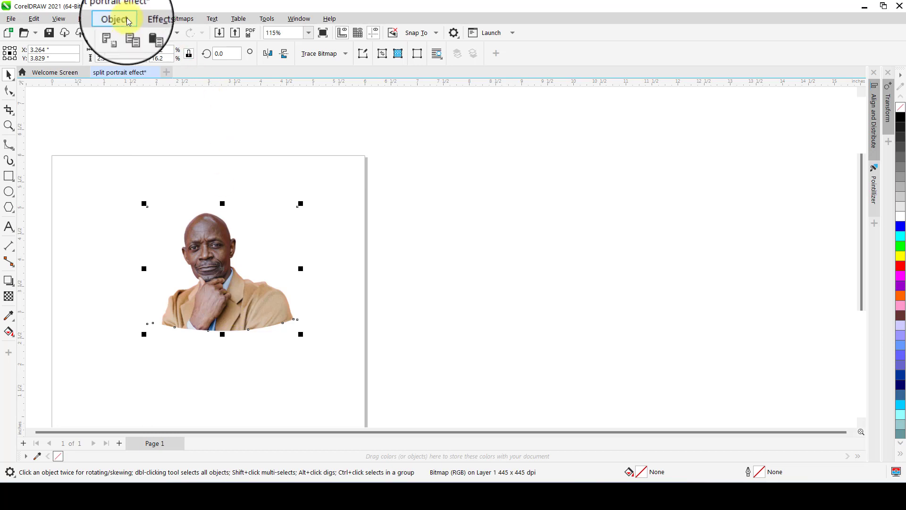
Flatten the effects of the trimmed portrait and deselect it.
{"action": "left_click", "coordinate": [156, 19]}
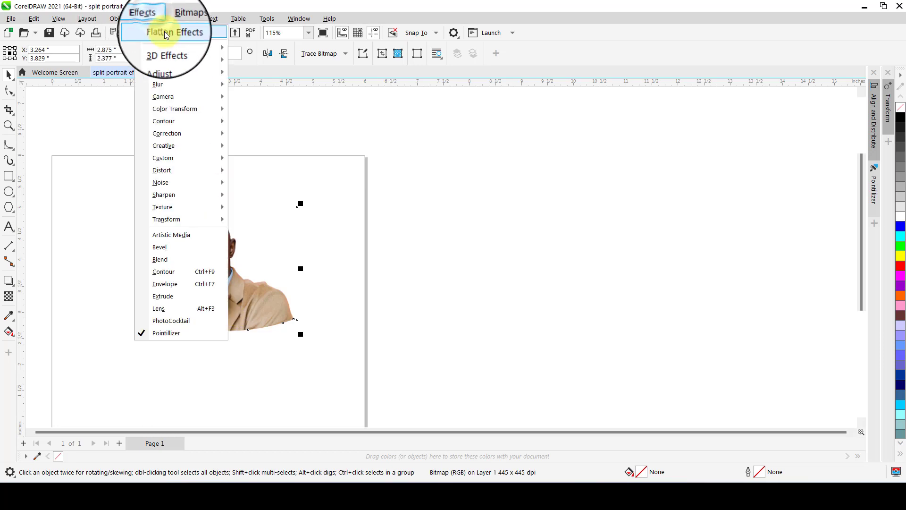
{"action": "key", "text": "Escape"}
{"action": "left_click", "coordinate": [114, 285]}
Reposition the flattened portrait to about X 3.54 in, Y 3.62 in.
{"action": "scroll", "coordinate": [209, 313], "scroll_direction": "up", "scroll_amount": 2}
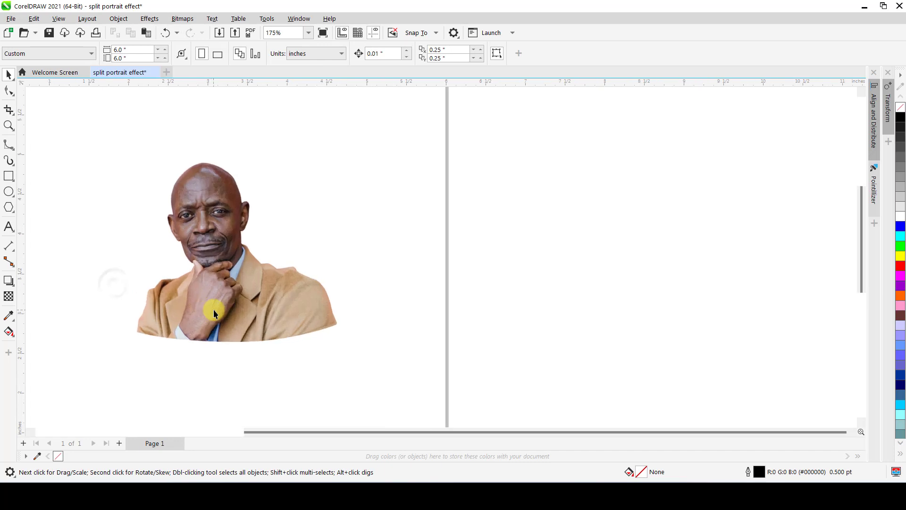
{"action": "left_click_drag", "start_coordinate": [214, 311], "coordinate": [232, 298]}
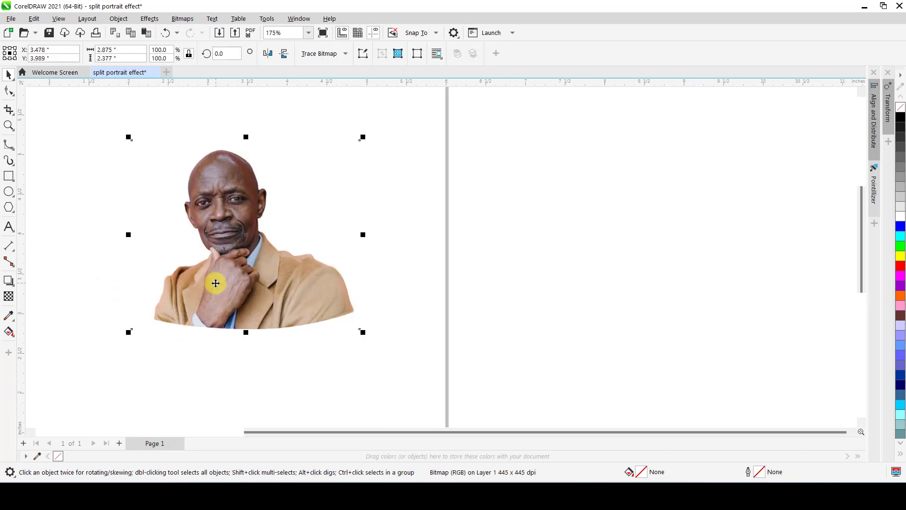
{"action": "left_click_drag", "start_coordinate": [234, 279], "coordinate": [239, 309]}
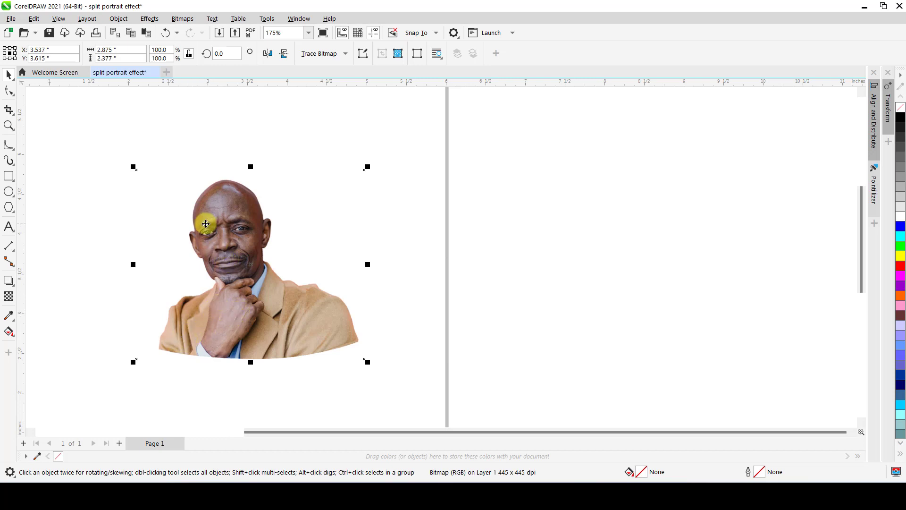
Draw a closed B-Spline curve around the upper head, running below the eyes and nose along its lower edge, about 1.65 by 1.24 in.
{"action": "scroll", "coordinate": [229, 236], "scroll_direction": "up", "scroll_amount": 2}
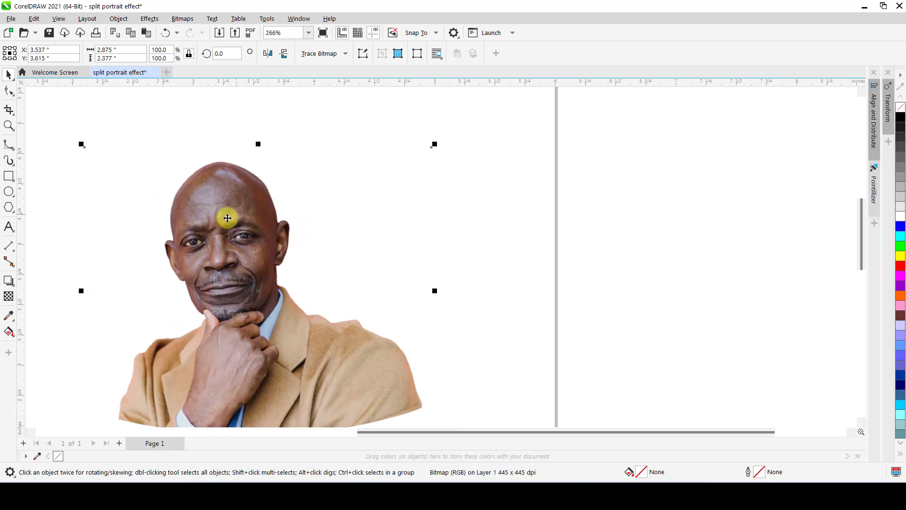
{"action": "left_click", "coordinate": [9, 146]}
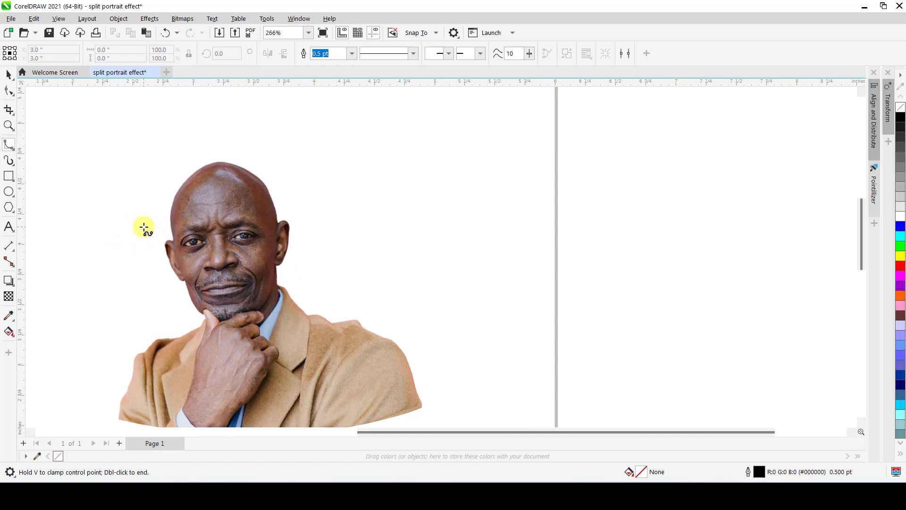
{"action": "left_click", "coordinate": [144, 228]}
{"action": "left_click", "coordinate": [162, 227]}
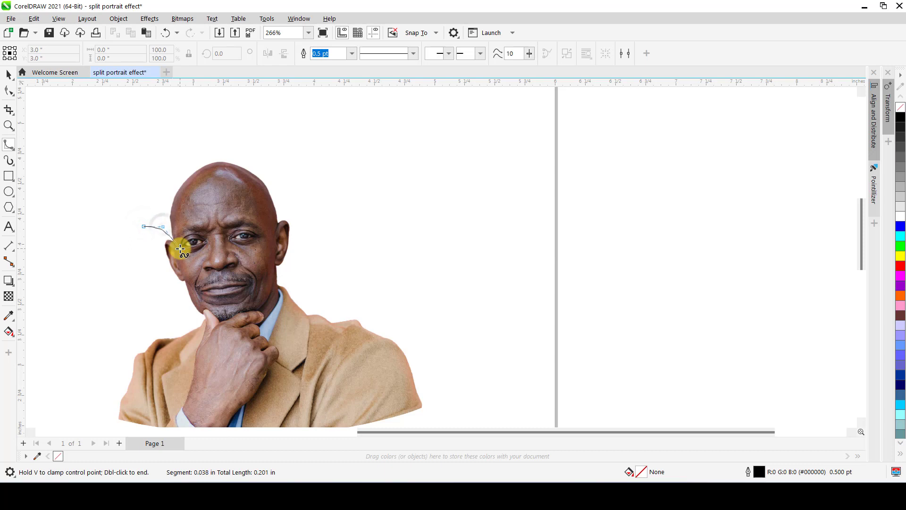
{"action": "left_click", "coordinate": [180, 249]}
{"action": "left_click", "coordinate": [203, 270]}
{"action": "left_click", "coordinate": [250, 268]}
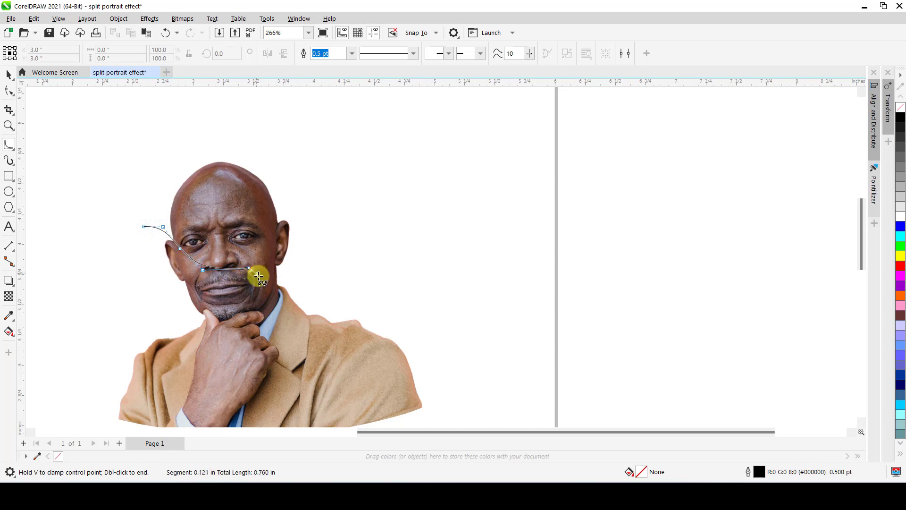
{"action": "left_click", "coordinate": [261, 277]}
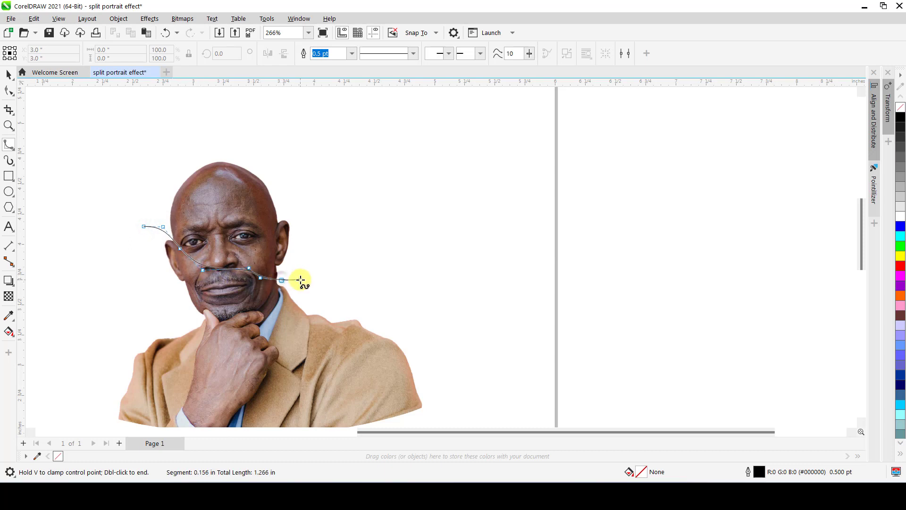
{"action": "left_click", "coordinate": [300, 280]}
{"action": "left_click", "coordinate": [316, 263]}
{"action": "left_click", "coordinate": [324, 233]}
{"action": "left_click", "coordinate": [323, 184]}
{"action": "left_click", "coordinate": [267, 132]}
{"action": "left_click", "coordinate": [223, 129]}
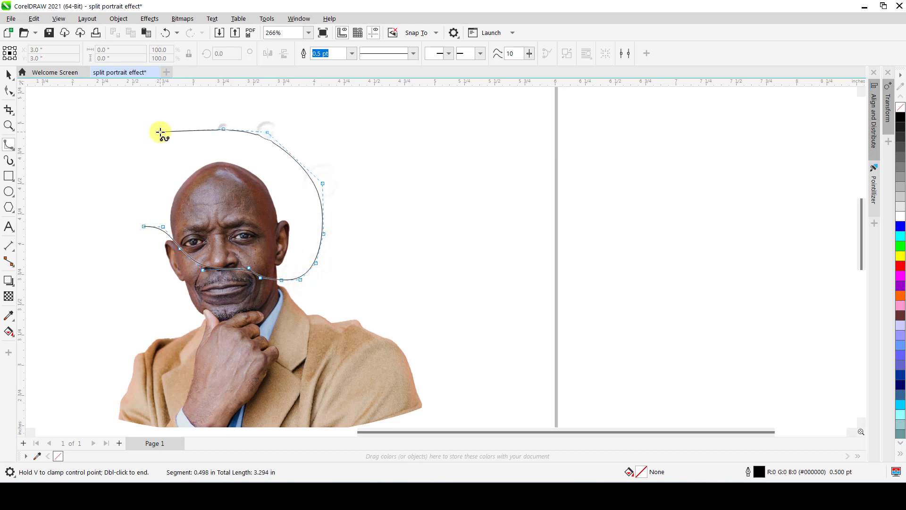
{"action": "left_click", "coordinate": [160, 132]}
{"action": "left_click", "coordinate": [135, 161]}
{"action": "left_click", "coordinate": [123, 194]}
{"action": "left_click", "coordinate": [124, 207]}
{"action": "left_click", "coordinate": [144, 227]}
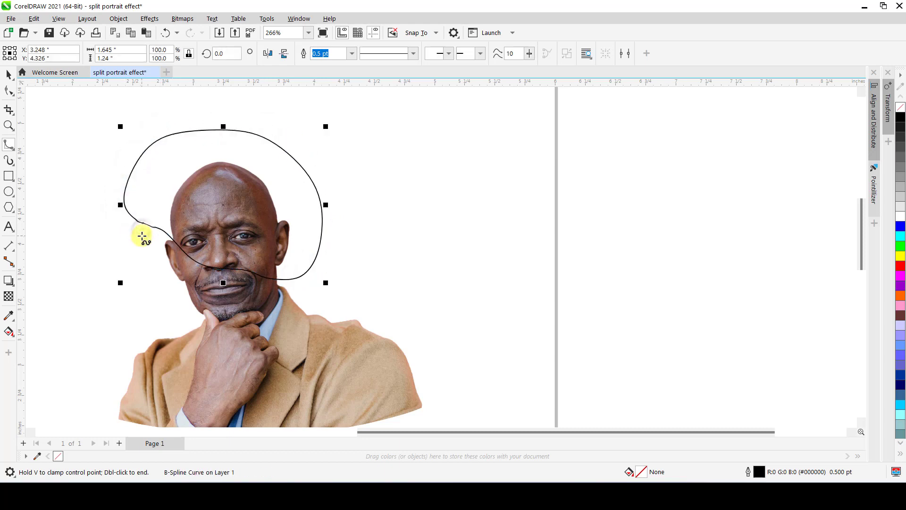
{"action": "key", "text": "space"}
{"action": "scroll", "coordinate": [209, 233], "scroll_direction": "down", "scroll_amount": 1}
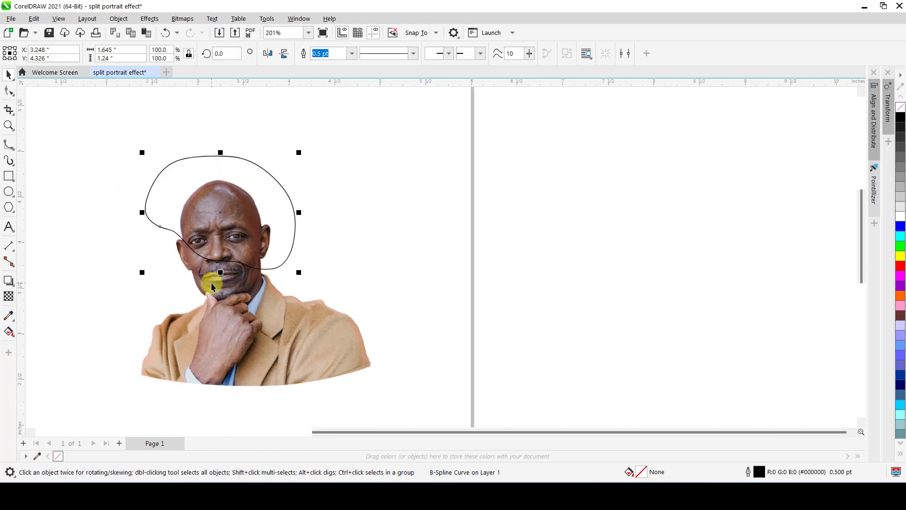
Intersect the closed curve with the portrait to create a separate upper-head piece.
{"action": "left_click", "coordinate": [212, 321], "text": "shift"}
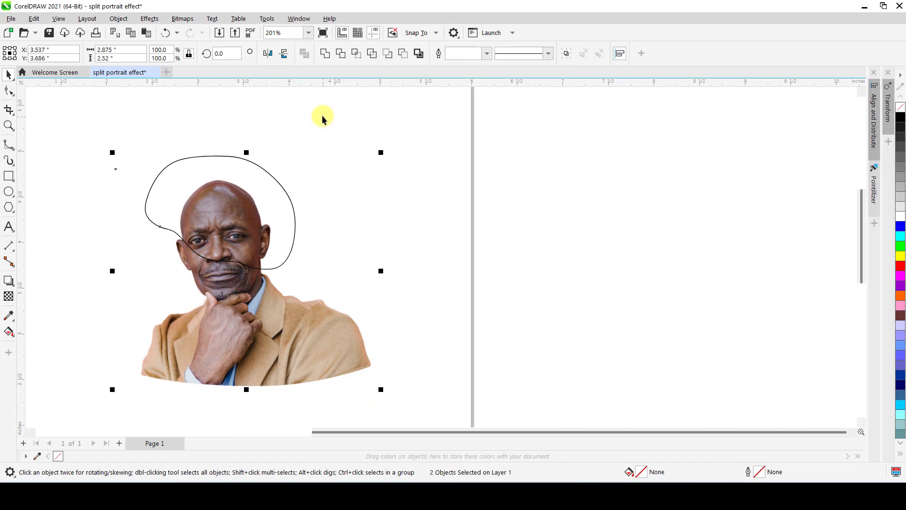
{"action": "left_click", "coordinate": [356, 55]}
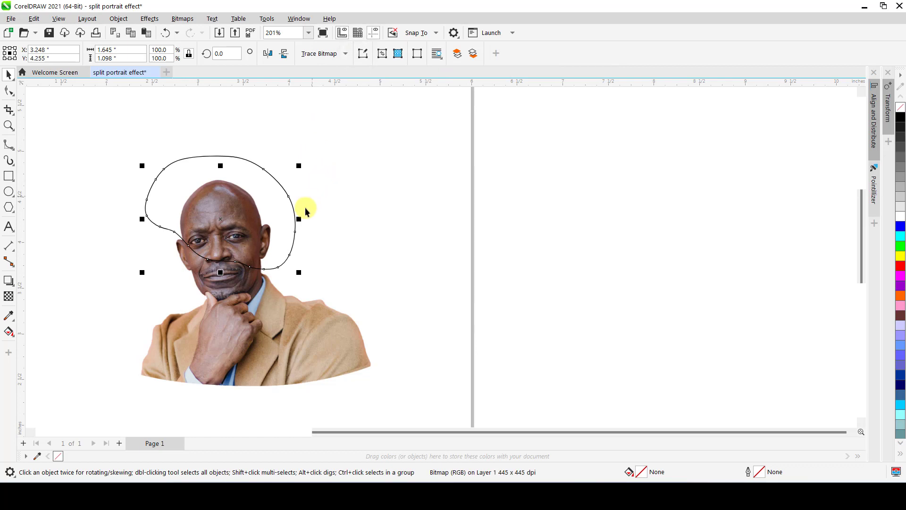
Move the intersected head piece and the full portrait aside in turn to check the cut, undoing each move.
{"action": "left_click_drag", "start_coordinate": [221, 218], "coordinate": [400, 199]}
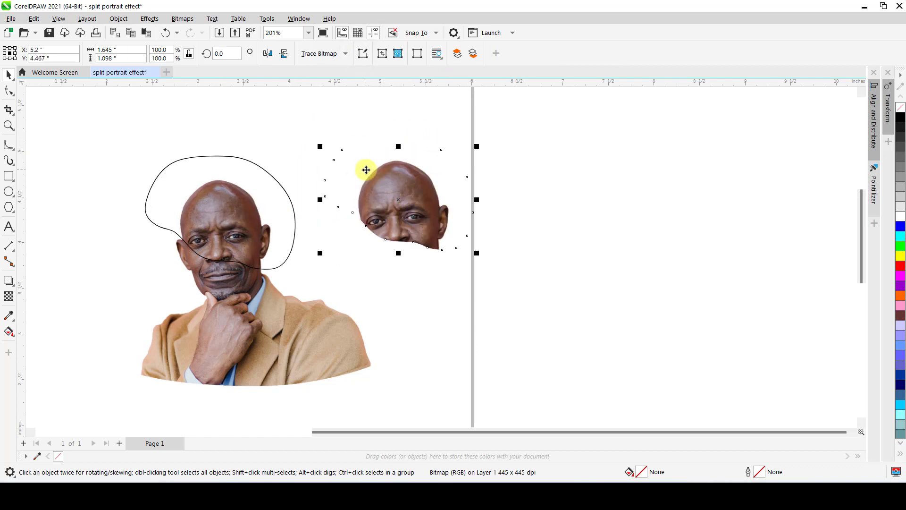
{"action": "key", "text": "ctrl+z"}
{"action": "left_click", "coordinate": [306, 134]}
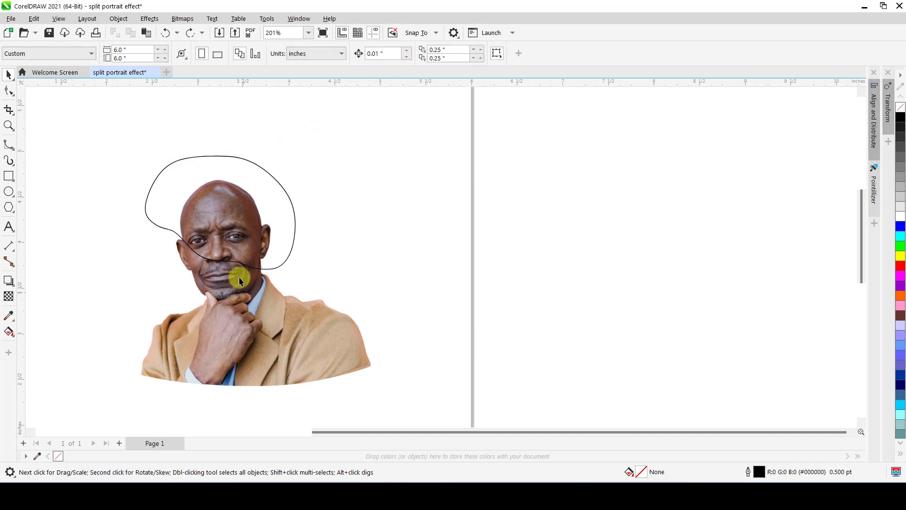
{"action": "left_click_drag", "start_coordinate": [236, 319], "coordinate": [598, 383]}
{"action": "key", "text": "ctrl+z"}
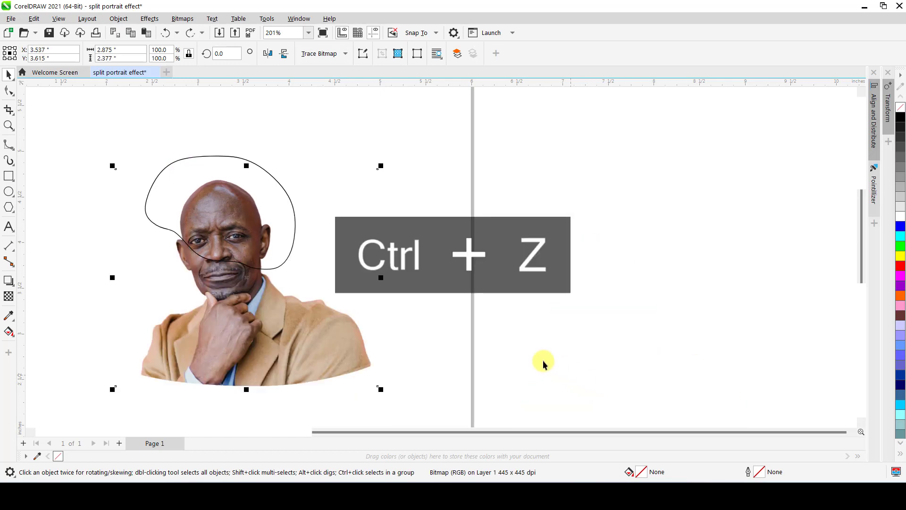
{"action": "left_click", "coordinate": [52, 183]}
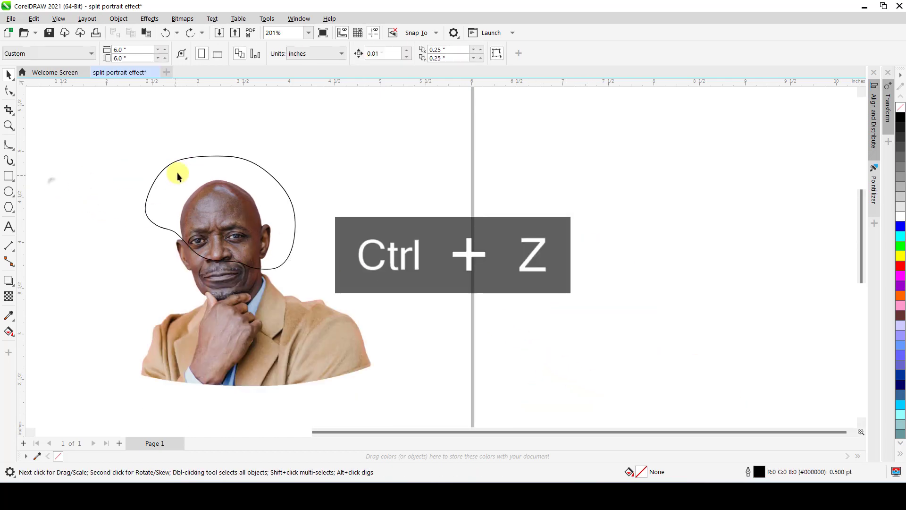
Cut the closed curve's area out of the portrait with Back minus front and deselect the result.
{"action": "left_click", "coordinate": [198, 156]}
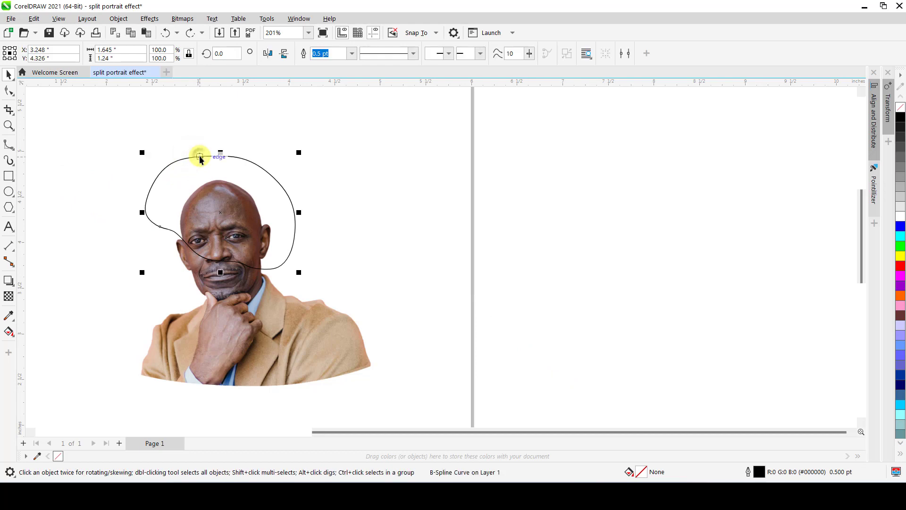
{"action": "left_click", "coordinate": [233, 308], "text": "shift"}
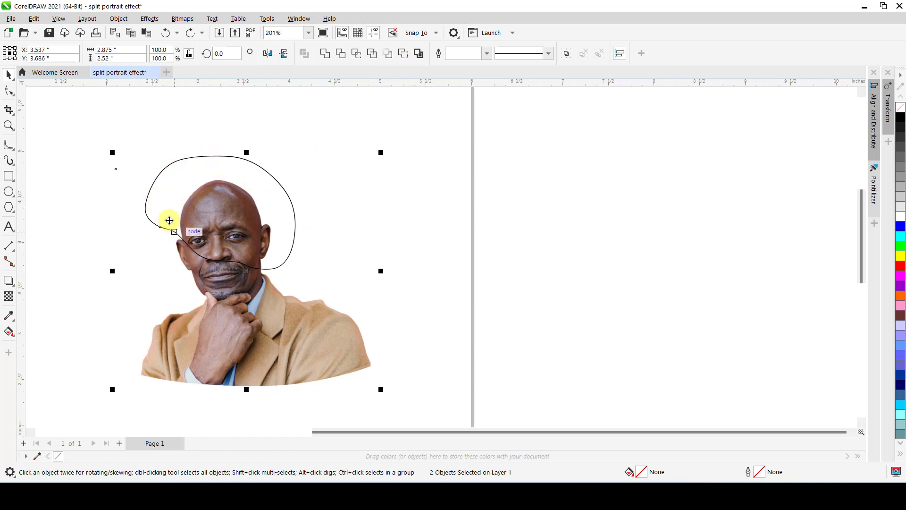
{"action": "left_click", "coordinate": [389, 56]}
{"action": "left_click", "coordinate": [349, 104]}
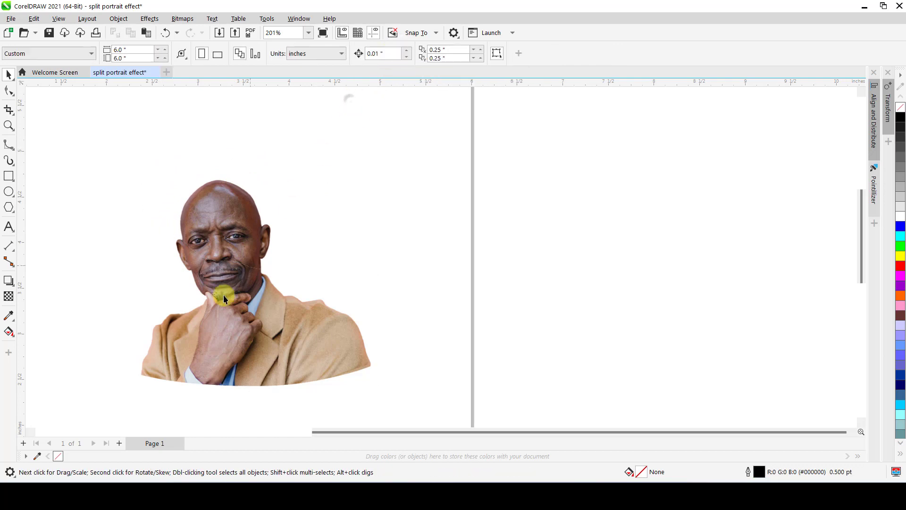
Move the cut portrait away from the head piece to check the separation, and undo the move.
{"action": "scroll", "coordinate": [198, 305], "scroll_direction": "up", "scroll_amount": 1}
{"action": "left_click_drag", "start_coordinate": [220, 286], "coordinate": [434, 324]}
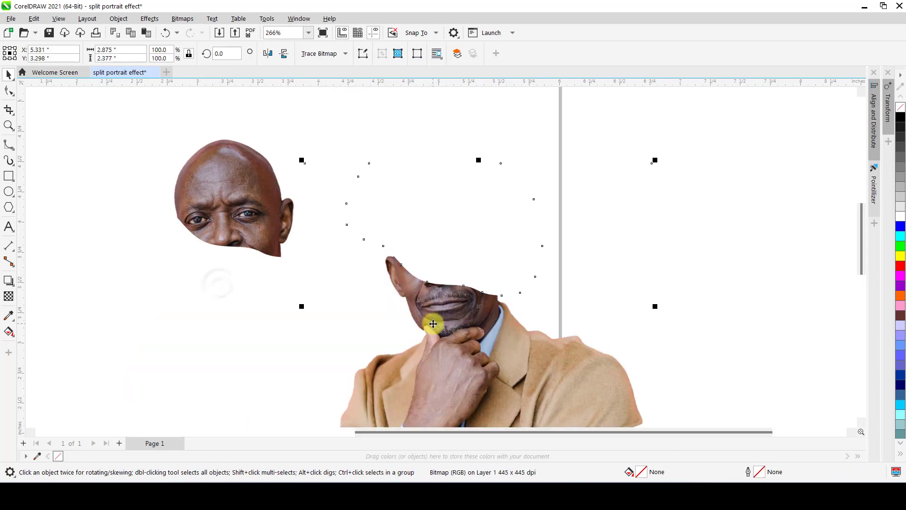
{"action": "key", "text": "ctrl+z"}
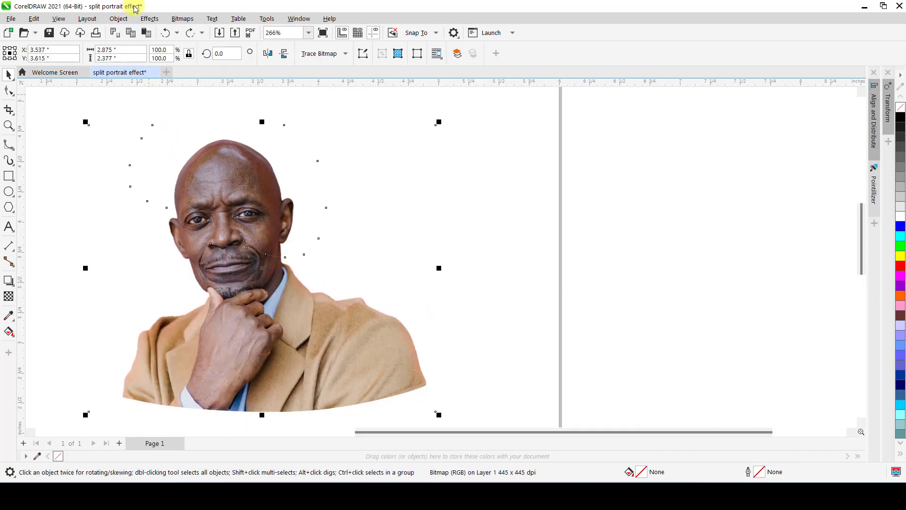
Flatten the effects of both the cut lower portrait and the upper-head piece.
{"action": "left_click", "coordinate": [149, 17]}
{"action": "left_click", "coordinate": [149, 16]}
{"action": "left_click", "coordinate": [226, 167]}
{"action": "left_click", "coordinate": [149, 19]}
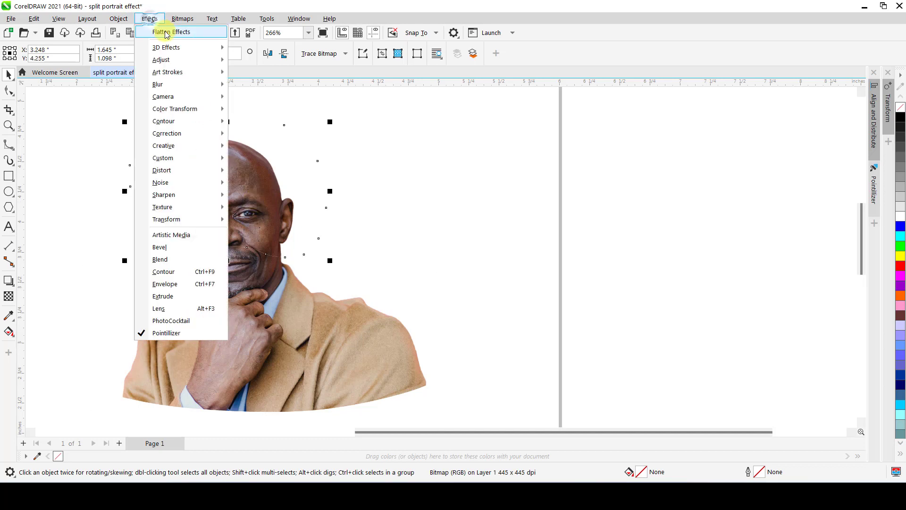
{"action": "left_click", "coordinate": [165, 31]}
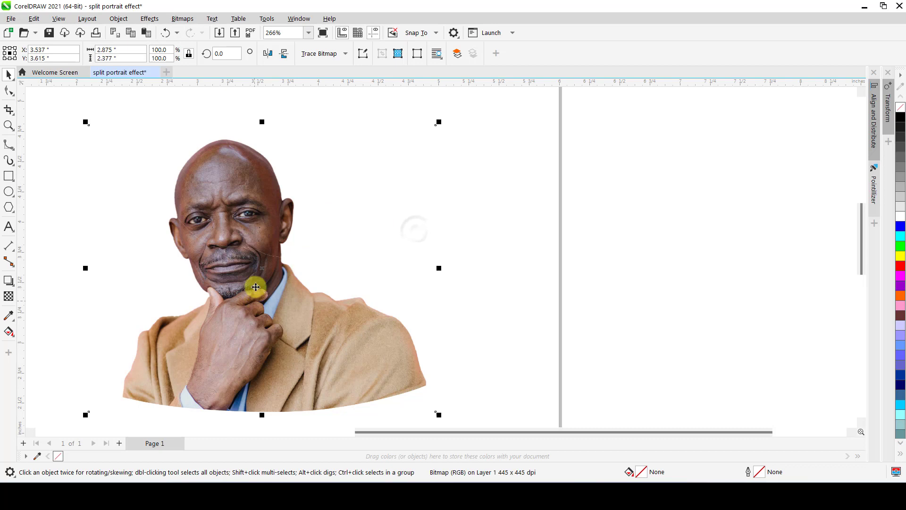
Move the flattened lower portrait to about X 5.51 in, Y 3.47 in, and undo the move.
{"action": "scroll", "coordinate": [254, 283], "scroll_direction": "down", "scroll_amount": 1}
{"action": "left_click_drag", "start_coordinate": [265, 307], "coordinate": [446, 321]}
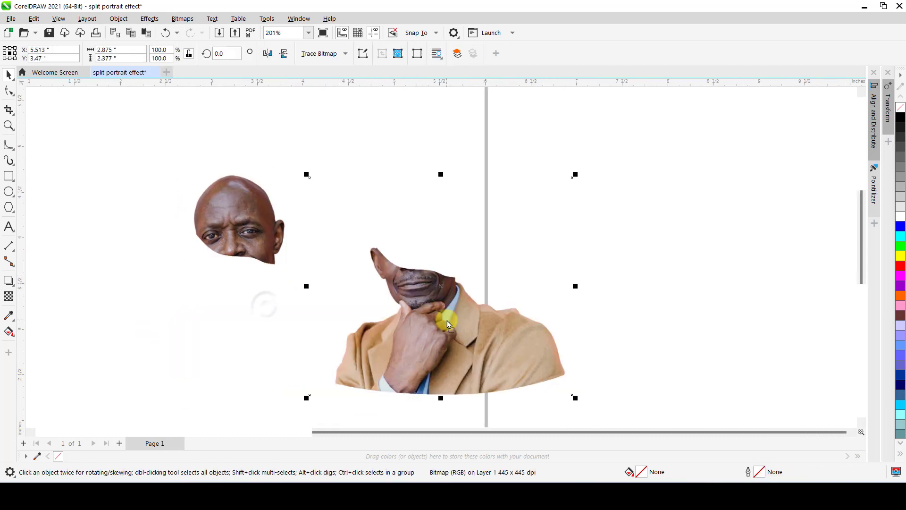
{"action": "key", "text": "ctrl+z"}
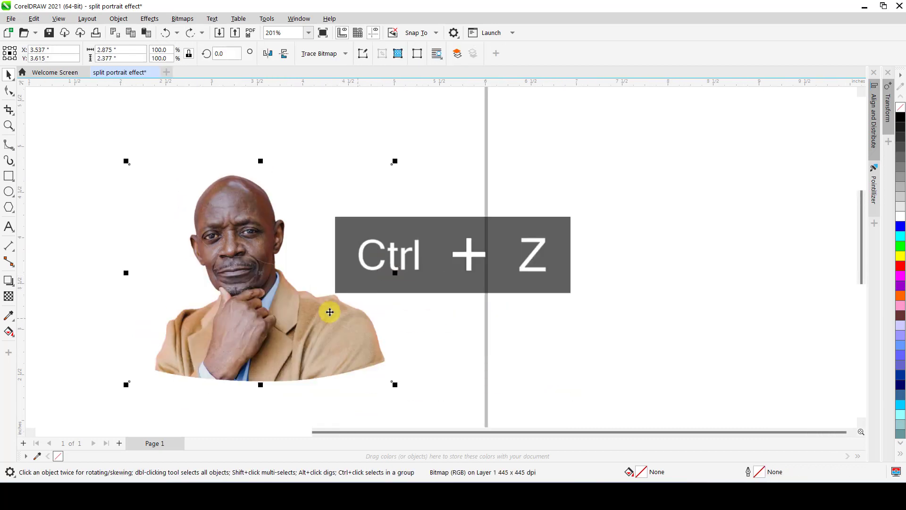
Move the upper-head piece up and to the right of the body, to about X 3.72 in, Y 4.64 in.
{"action": "left_click", "coordinate": [108, 224]}
{"action": "left_click_drag", "start_coordinate": [253, 212], "coordinate": [297, 177]}
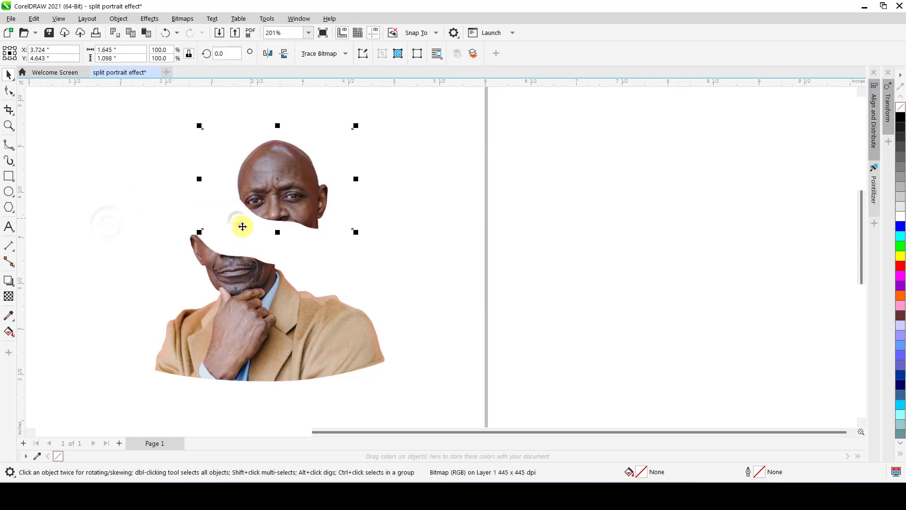
Start a B-Spline at the ear's tip and run it along the lower face's cut edge to the neck.
{"action": "scroll", "coordinate": [238, 229], "scroll_direction": "up", "scroll_amount": 1}
{"action": "scroll", "coordinate": [192, 252], "scroll_direction": "up", "scroll_amount": 1}
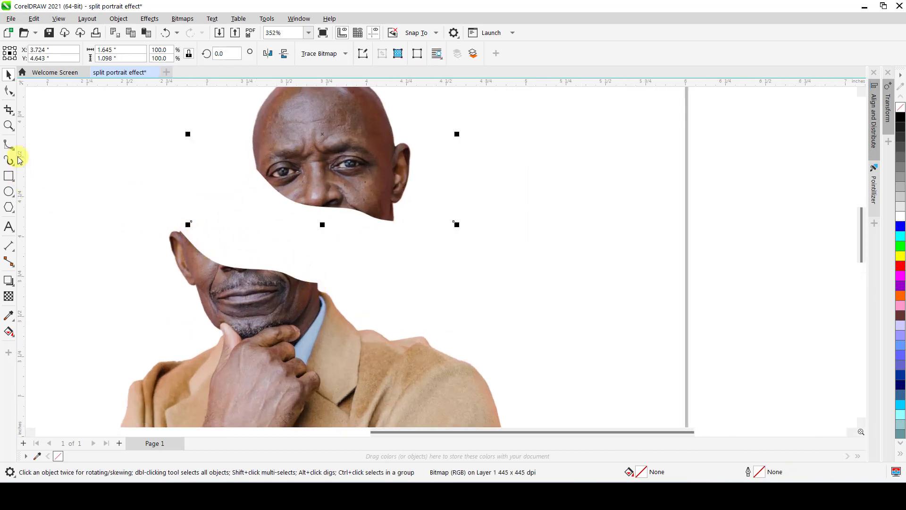
{"action": "left_click", "coordinate": [6, 147]}
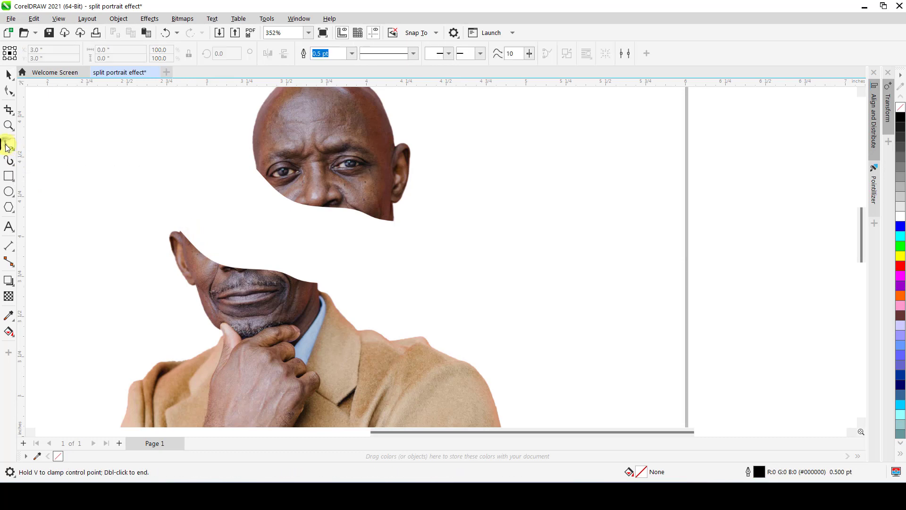
{"action": "scroll", "coordinate": [260, 279], "scroll_direction": "up", "scroll_amount": 3}
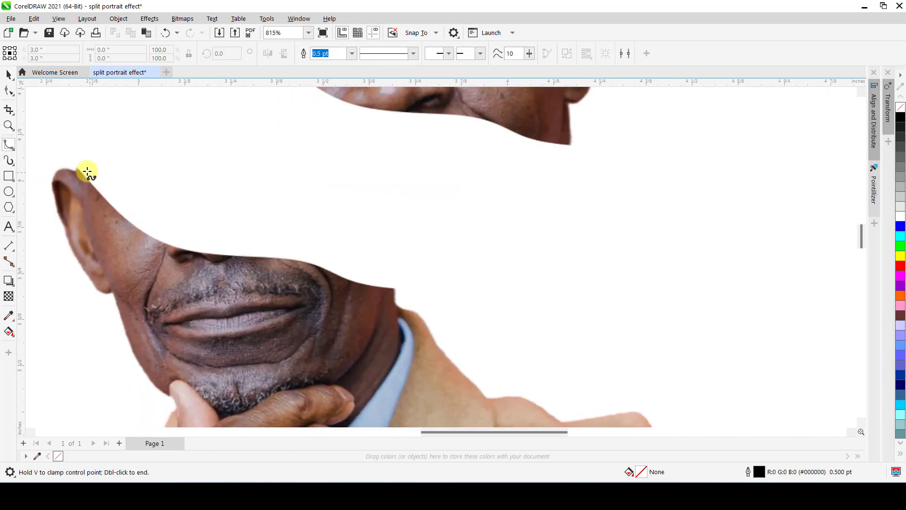
{"action": "left_click", "coordinate": [76, 169]}
{"action": "left_click", "coordinate": [122, 225]}
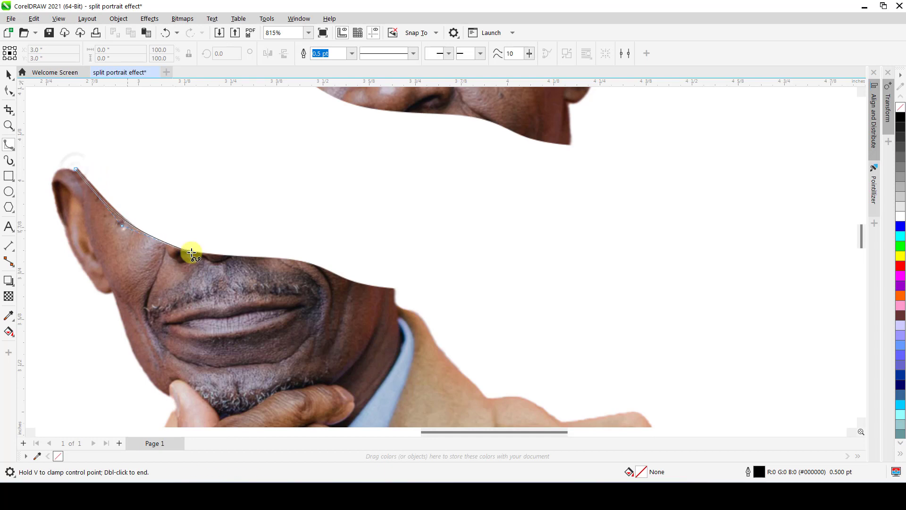
{"action": "left_click", "coordinate": [175, 260]}
{"action": "left_click", "coordinate": [270, 267]}
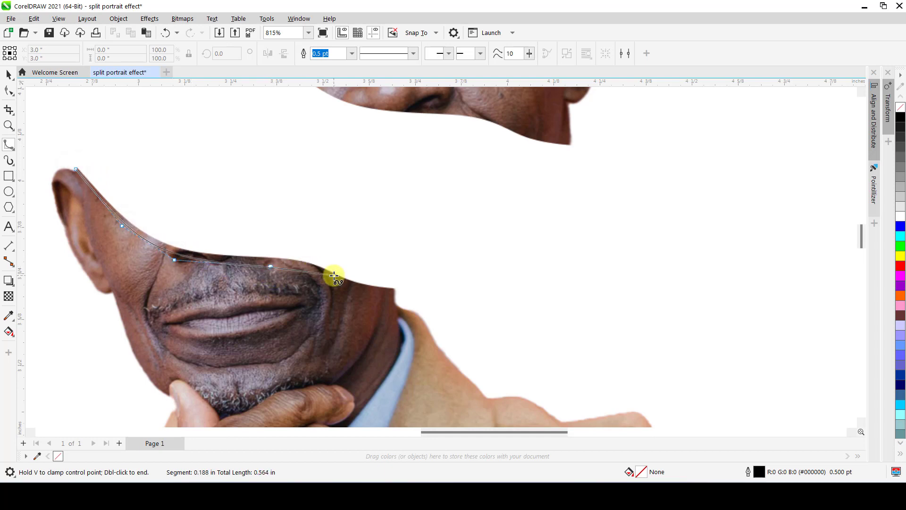
{"action": "left_click", "coordinate": [334, 275]}
{"action": "left_click", "coordinate": [365, 296]}
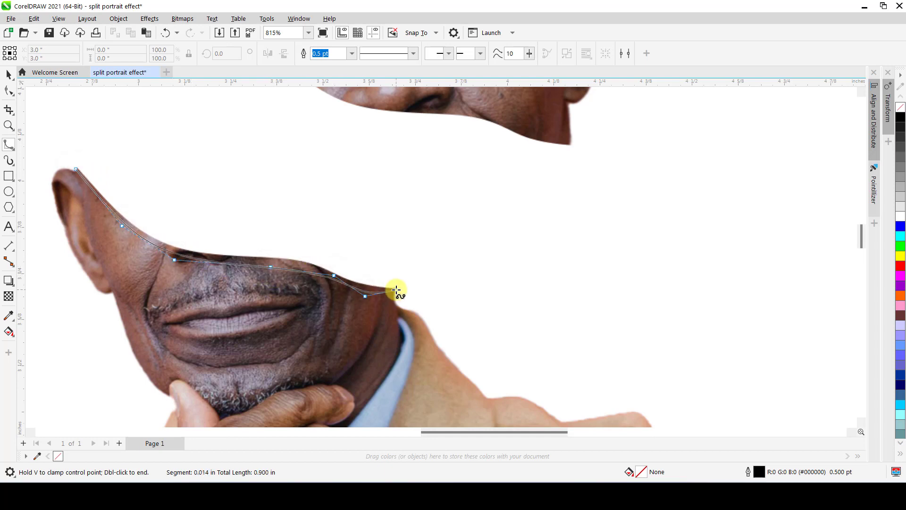
{"action": "left_click", "coordinate": [396, 289]}
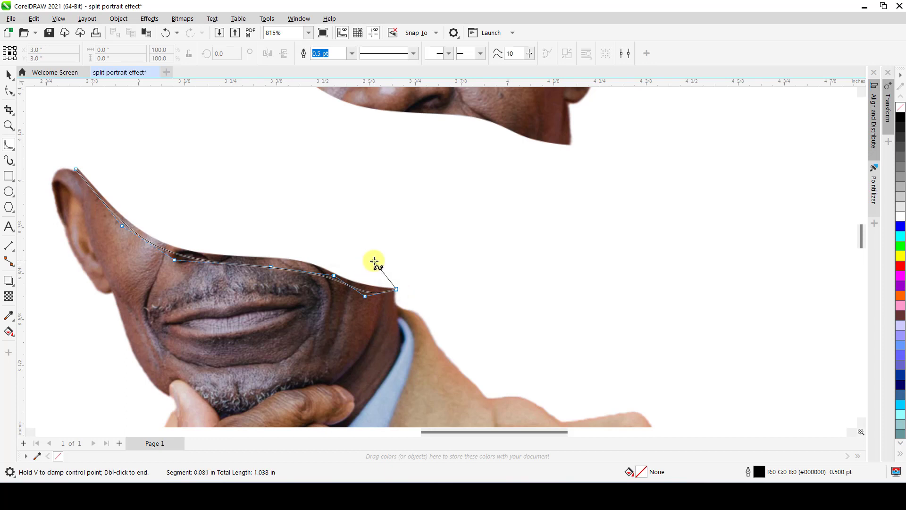
Continue the B-Spline back above the cut edge and close it at the ear, about 0.85 by 0.34 in overall.
{"action": "left_click", "coordinate": [351, 272]}
{"action": "left_click", "coordinate": [313, 249]}
{"action": "left_click", "coordinate": [256, 230]}
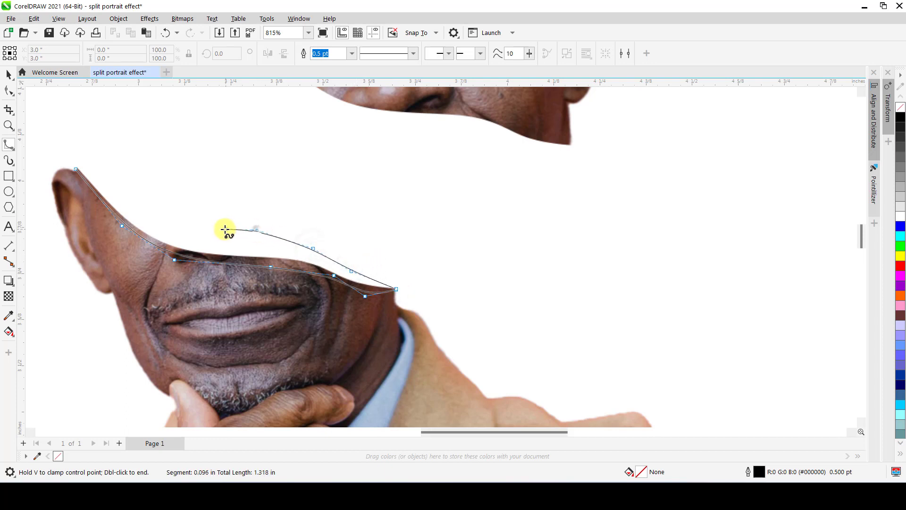
{"action": "left_click", "coordinate": [205, 218]}
{"action": "left_click", "coordinate": [143, 193]}
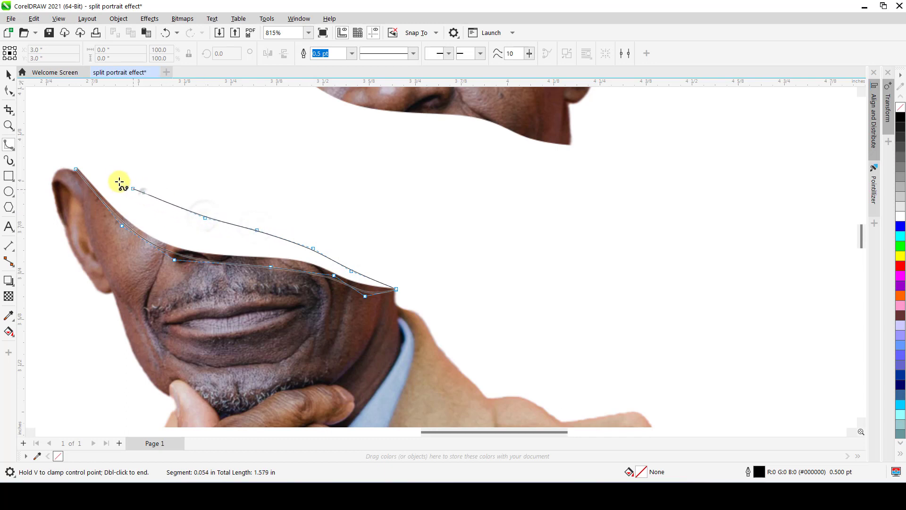
{"action": "left_click", "coordinate": [79, 166]}
{"action": "key", "text": "space"}
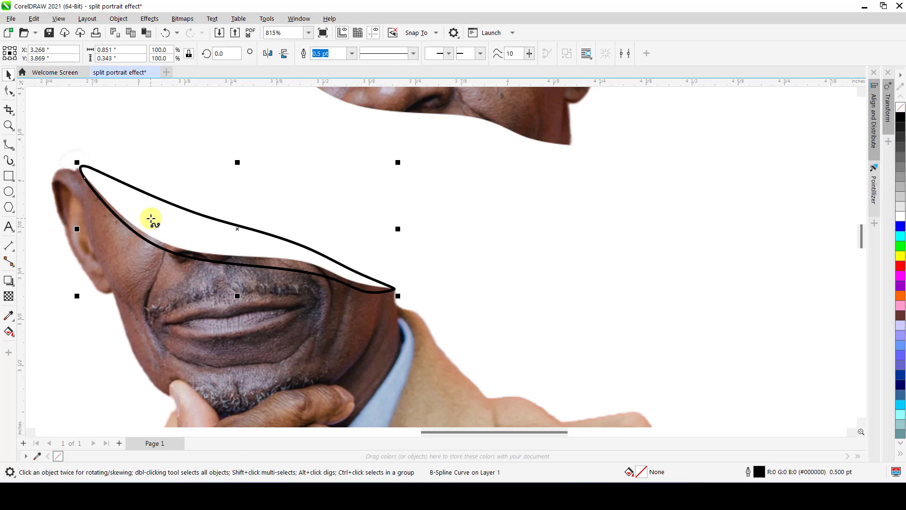
Move the spline's control points near the ear to form a sharp corner at the ear's tip and lower the adjoining upper edge.
{"action": "scroll", "coordinate": [77, 172], "scroll_direction": "up", "scroll_amount": 2}
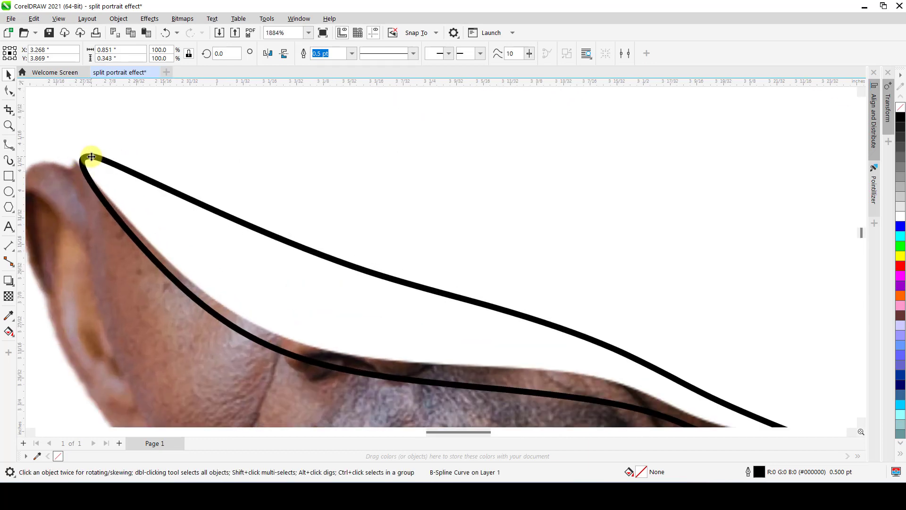
{"action": "key", "text": "F10"}
{"action": "mouse_move", "coordinate": [89, 155]}
{"action": "left_mouse_down"}
{"action": "mouse_move", "coordinate": [69, 167]}
{"action": "mouse_move", "coordinate": [76, 162]}
{"action": "left_mouse_up"}
{"action": "scroll", "coordinate": [86, 161], "scroll_direction": "up", "scroll_amount": 3}
{"action": "left_click_drag", "start_coordinate": [74, 161], "coordinate": [118, 183]}
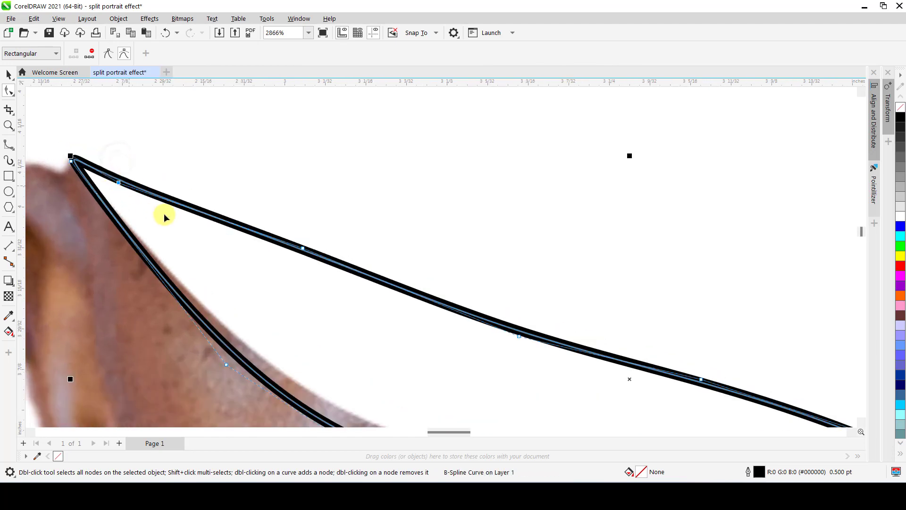
{"action": "left_click_drag", "start_coordinate": [302, 247], "coordinate": [316, 284]}
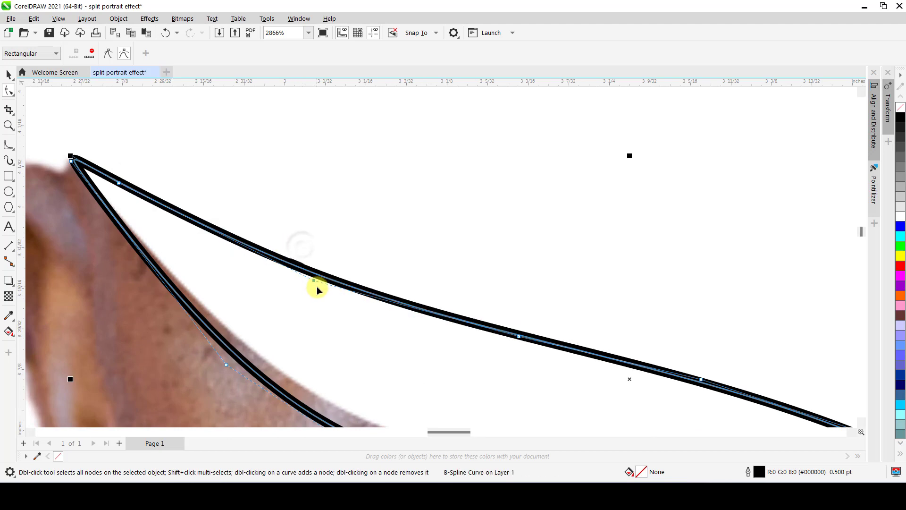
Adjust the control points along the middle and neck side of the spline's upper edge to smooth its curve, and finish node editing.
{"action": "scroll", "coordinate": [290, 258], "scroll_direction": "down", "scroll_amount": 1}
{"action": "scroll", "coordinate": [290, 258], "scroll_direction": "down", "scroll_amount": 2}
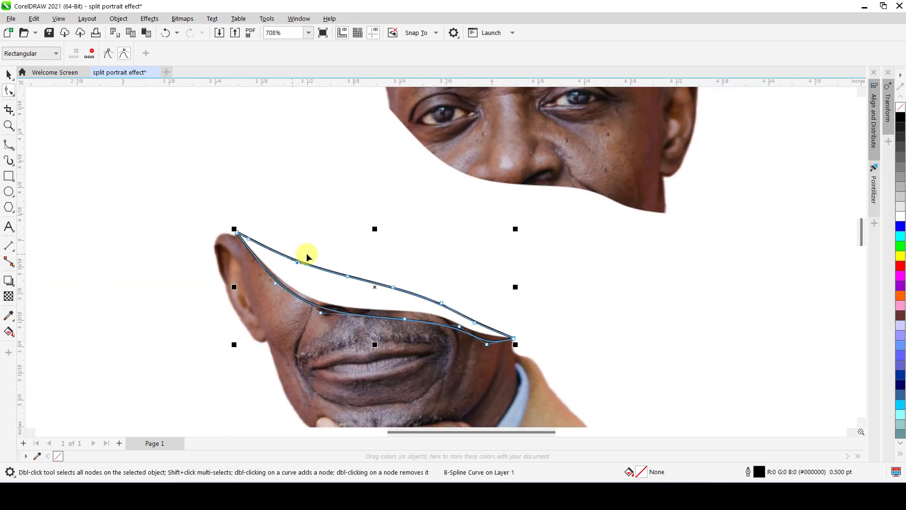
{"action": "scroll", "coordinate": [439, 330], "scroll_direction": "up", "scroll_amount": 1}
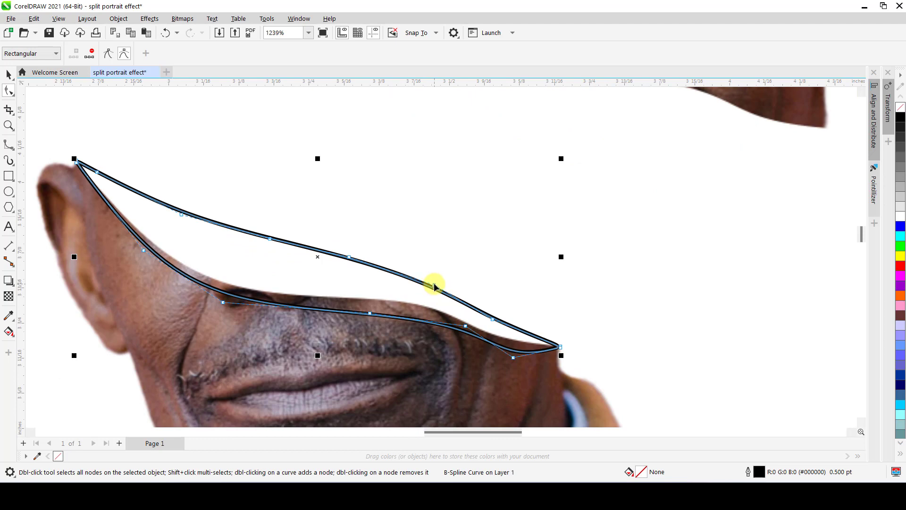
{"action": "double_click", "coordinate": [446, 282]}
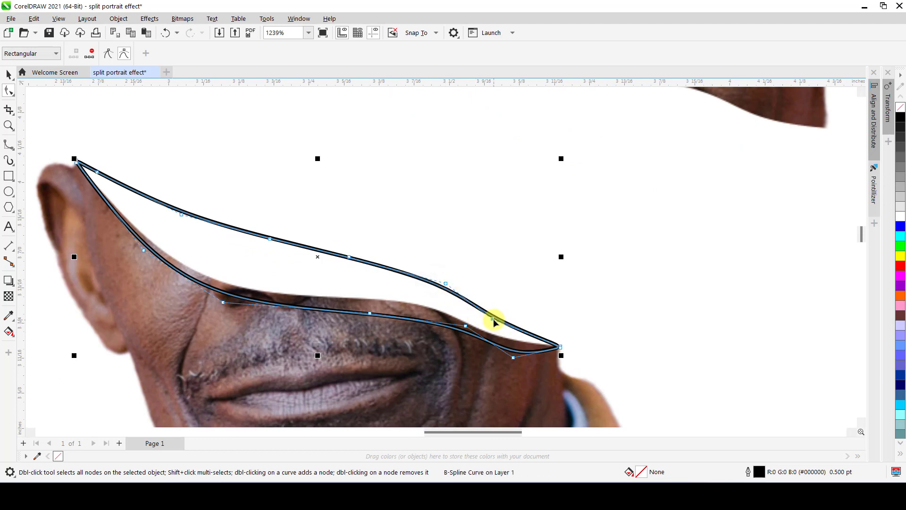
{"action": "double_click", "coordinate": [349, 258]}
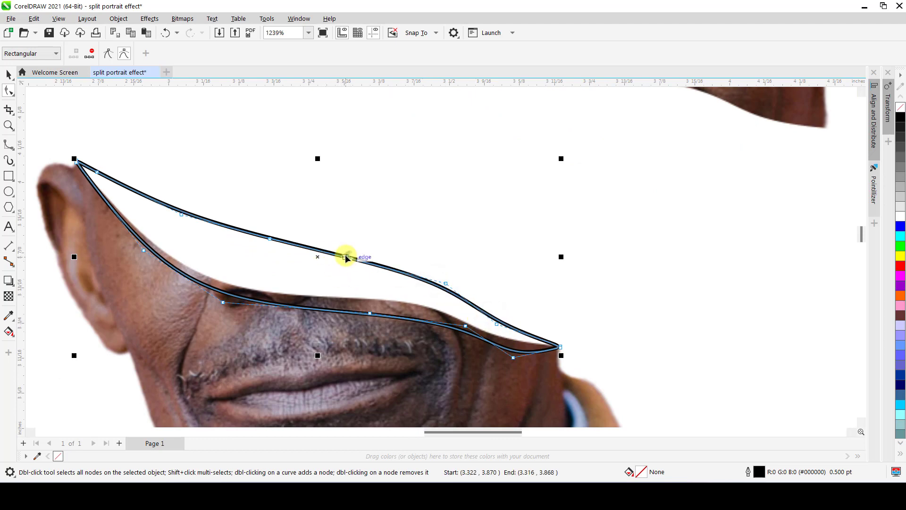
{"action": "left_click_drag", "start_coordinate": [267, 238], "coordinate": [266, 241]}
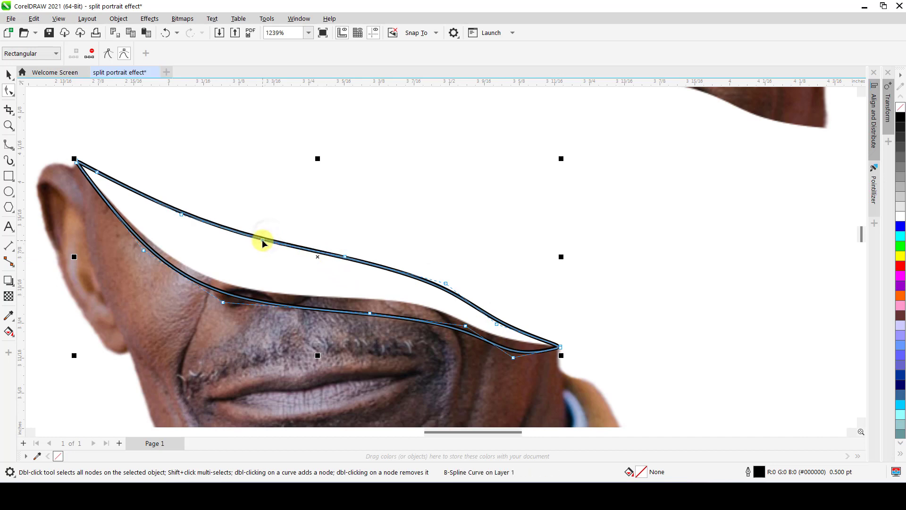
{"action": "key", "text": "space"}
{"action": "scroll", "coordinate": [264, 239], "scroll_direction": "down", "scroll_amount": 6}
{"action": "left_click", "coordinate": [269, 239]}
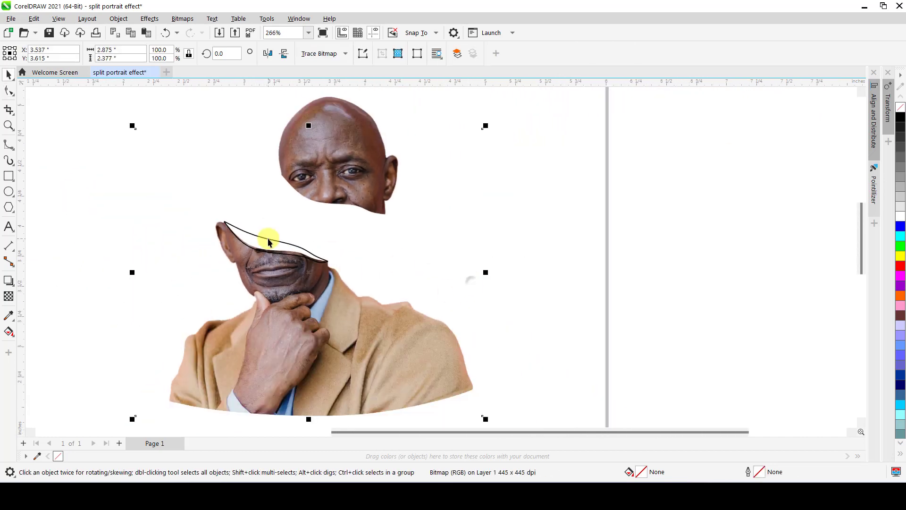
Adjust the control point on the neck side of the spline's upper edge to refine its curve, and finish node editing.
{"action": "scroll", "coordinate": [267, 237], "scroll_direction": "up", "scroll_amount": 5}
{"action": "double_click", "coordinate": [263, 245]}
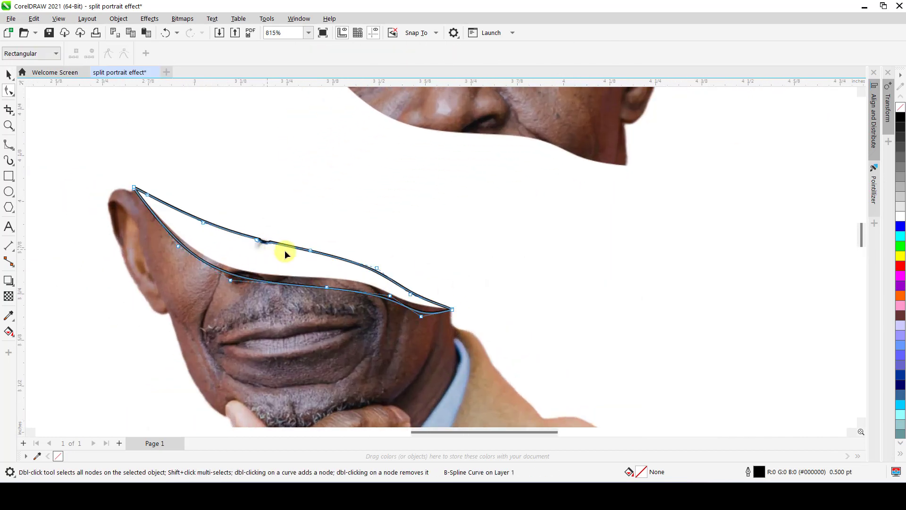
{"action": "left_click", "coordinate": [376, 267]}
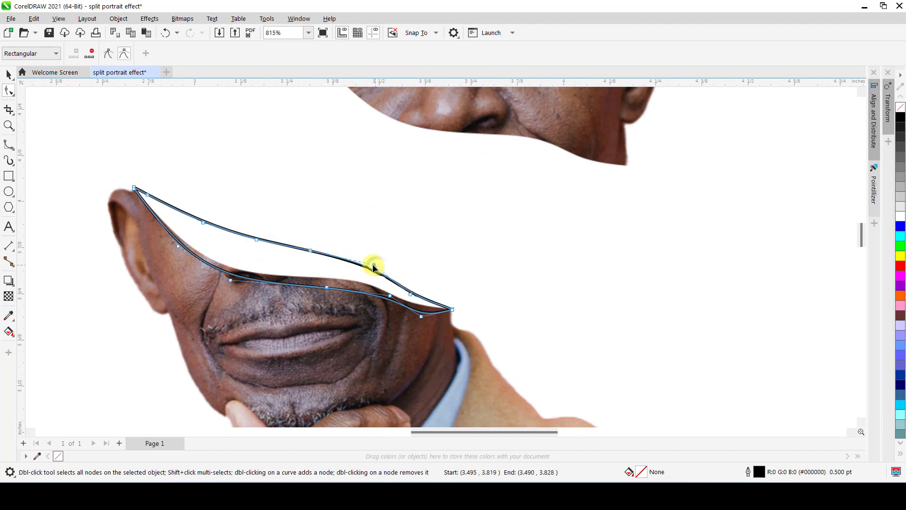
{"action": "key", "text": "space"}
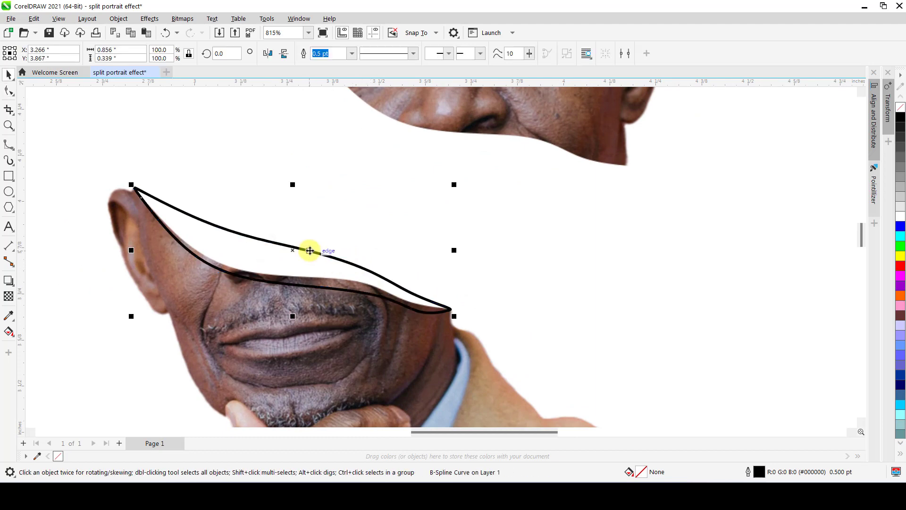
Sample the skin color #AE7B6D near the lower face's cut edge and fill the closed spline shape with it.
{"action": "scroll", "coordinate": [310, 249], "scroll_direction": "down", "scroll_amount": 3}
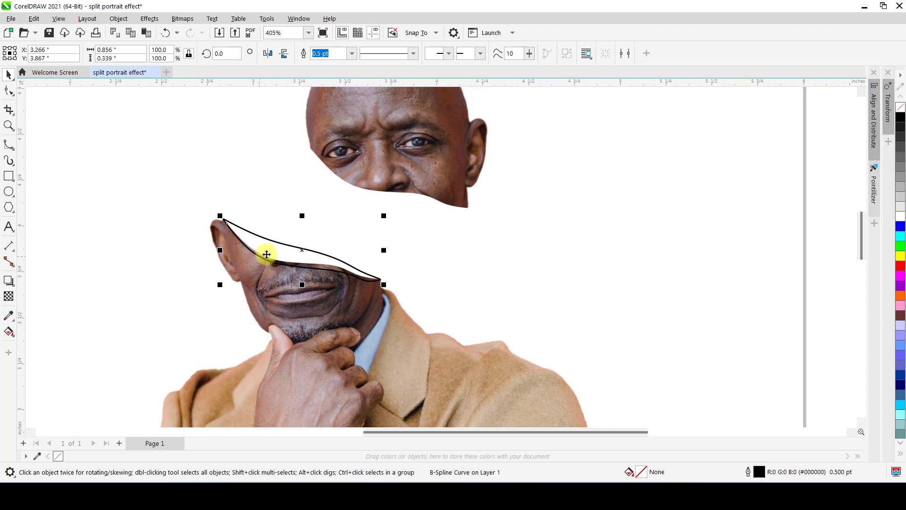
{"action": "left_click", "coordinate": [8, 316]}
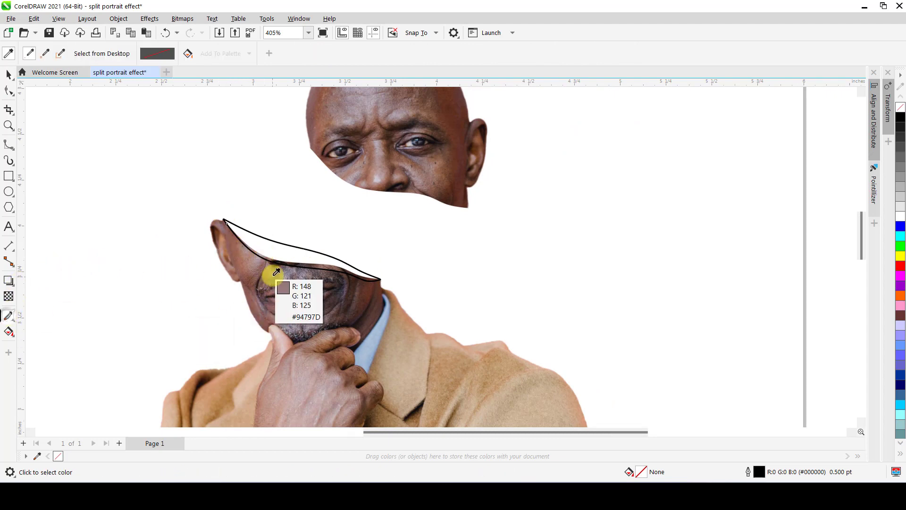
{"action": "scroll", "coordinate": [263, 242], "scroll_direction": "up", "scroll_amount": 4}
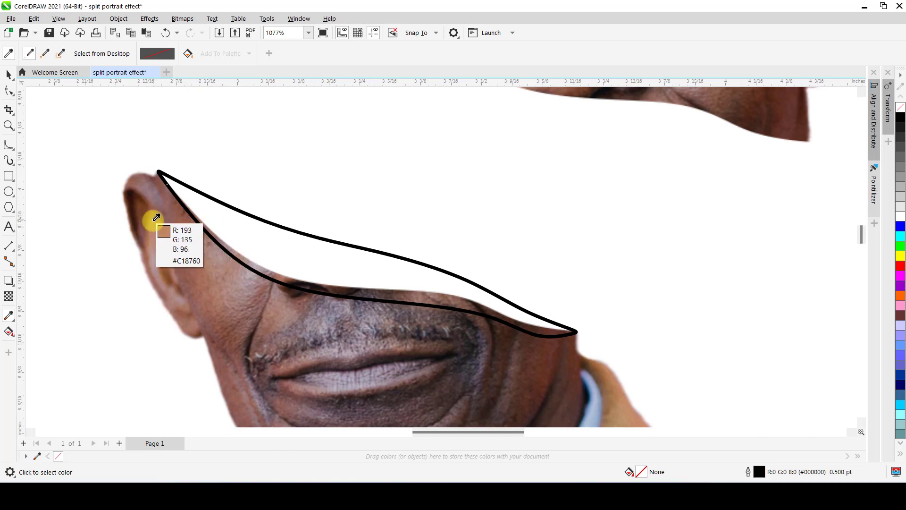
{"action": "left_click", "coordinate": [286, 275]}
{"action": "left_click", "coordinate": [285, 262]}
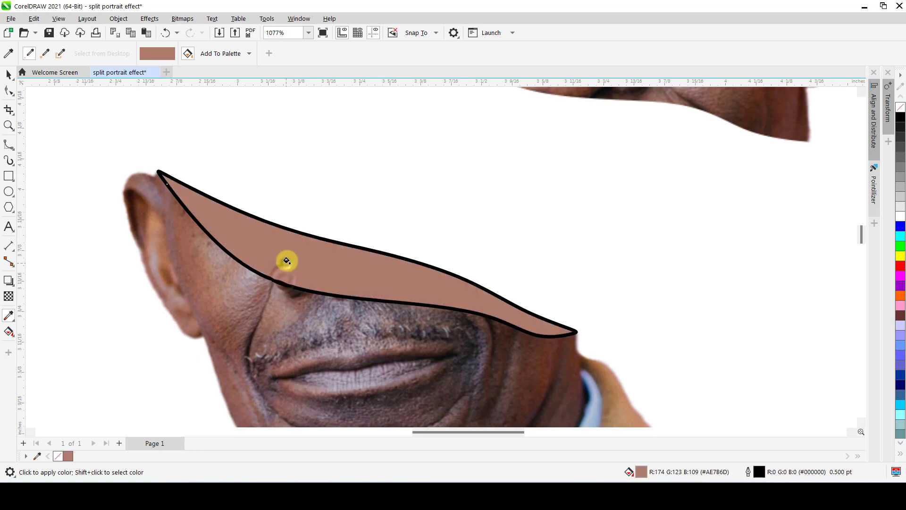
{"action": "scroll", "coordinate": [286, 258], "scroll_direction": "down", "scroll_amount": 2}
{"action": "key", "text": "space"}
{"action": "scroll", "coordinate": [305, 265], "scroll_direction": "down", "scroll_amount": 5}
{"action": "scroll", "coordinate": [307, 263], "scroll_direction": "up", "scroll_amount": 4}
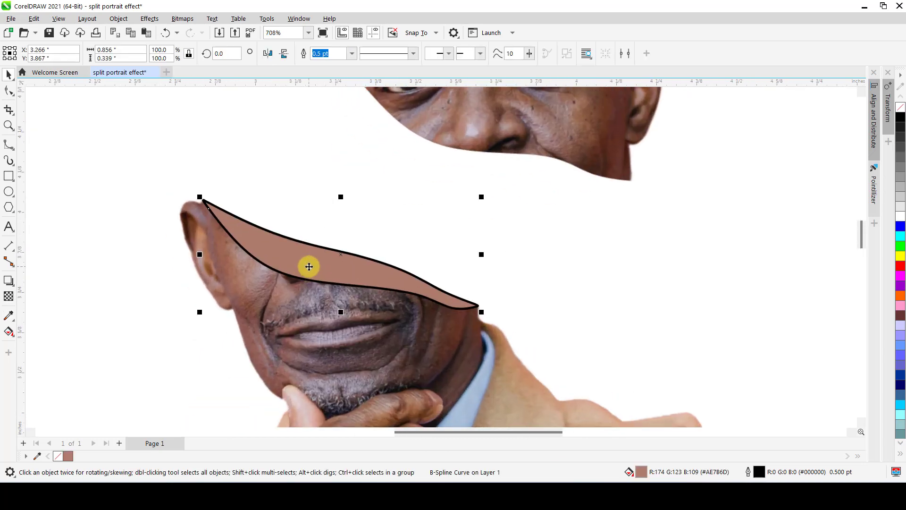
{"action": "scroll", "coordinate": [307, 263], "scroll_direction": "up", "scroll_amount": 3}
{"action": "scroll", "coordinate": [308, 263], "scroll_direction": "down", "scroll_amount": 3}
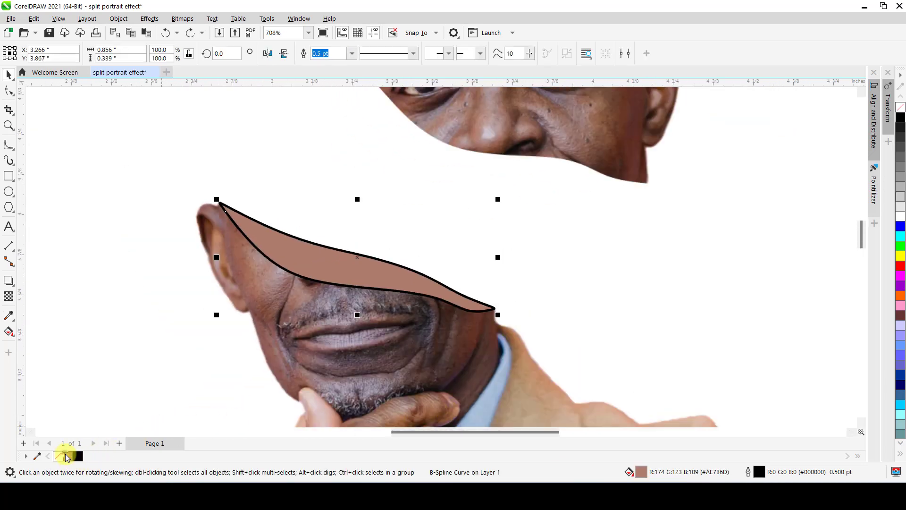
Lighten the spline shape's fill to #B6887C by mixing in white from the color palette, and deselect the shape.
{"action": "left_click", "coordinate": [66, 457]}
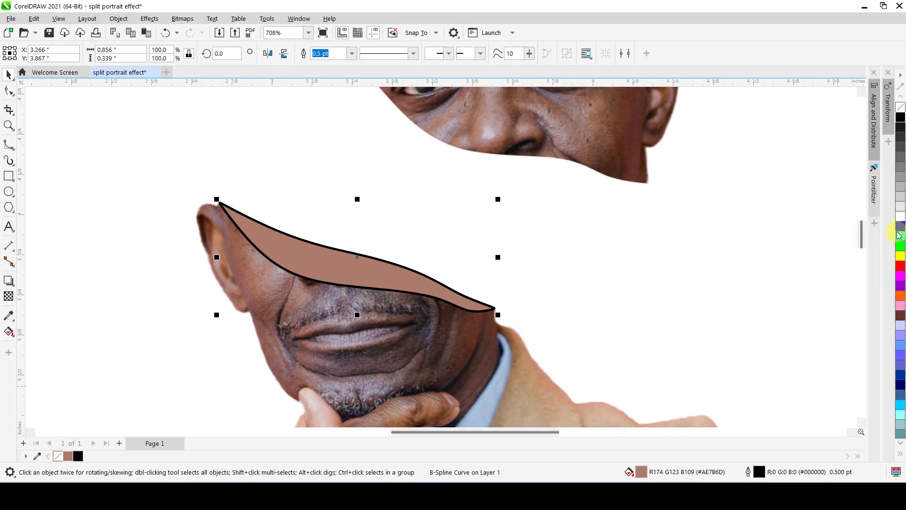
{"action": "left_click", "coordinate": [902, 219], "text": "ctrl"}
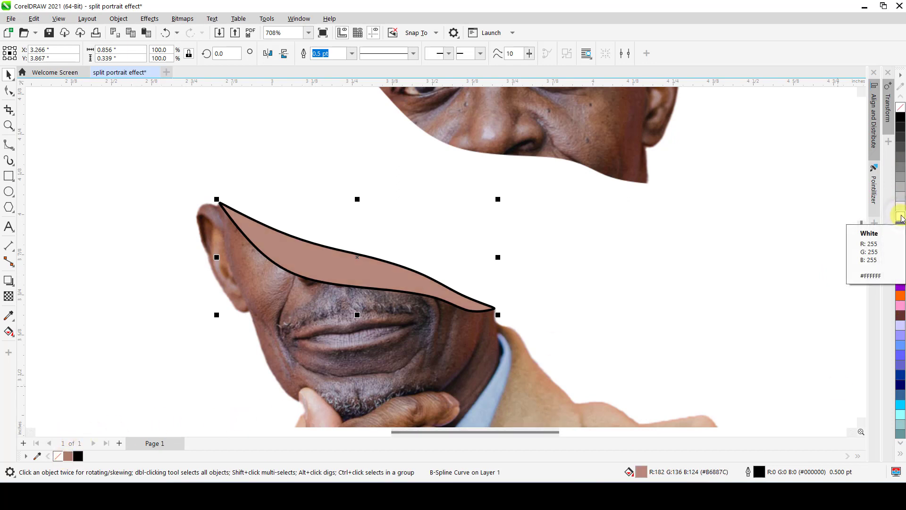
{"action": "left_click", "coordinate": [560, 244]}
{"action": "scroll", "coordinate": [398, 294], "scroll_direction": "down", "scroll_amount": 2}
{"action": "scroll", "coordinate": [347, 259], "scroll_direction": "up", "scroll_amount": 4}
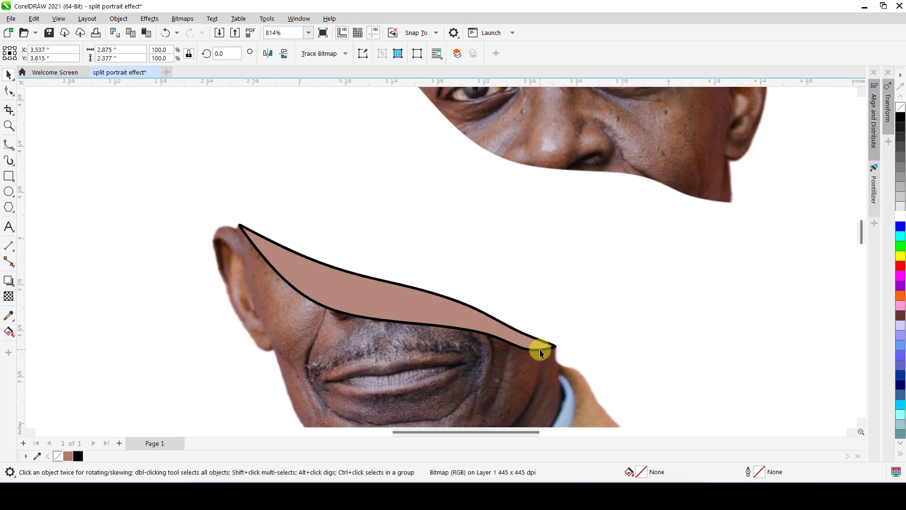
Duplicate the filled spline shape in place, undoing the trial move of the copy.
{"action": "left_click", "coordinate": [385, 296]}
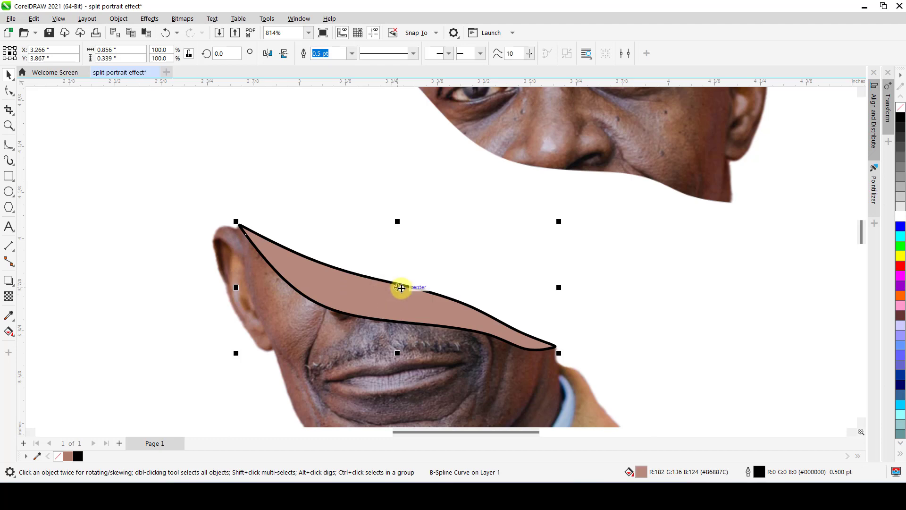
{"action": "key", "text": "ctrl+c"}
{"action": "key", "text": "ctrl+v"}
{"action": "left_click_drag", "start_coordinate": [378, 309], "coordinate": [573, 242]}
{"action": "key", "text": "ctrl+z"}
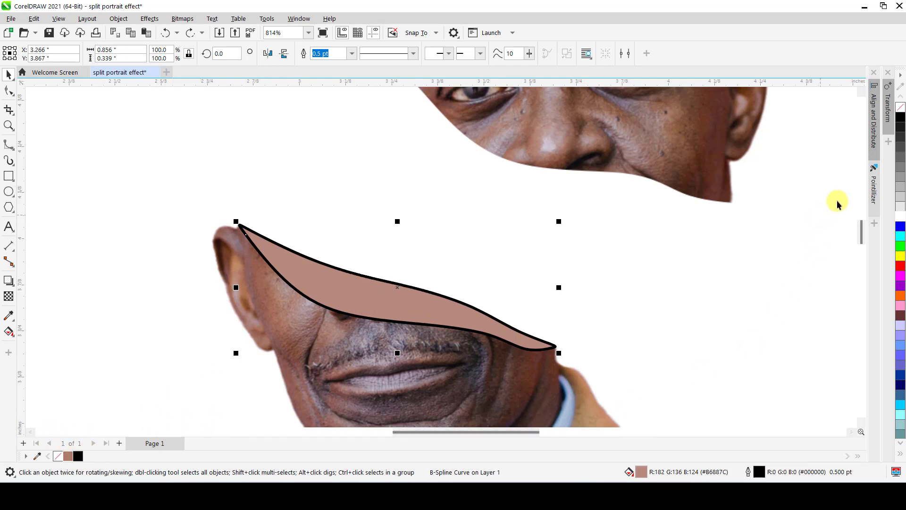
Darken the duplicate's fill to #614843 by repeatedly mixing in black from the color palette.
{"action": "left_click", "coordinate": [901, 118], "text": "ctrl"}
{"action": "left_click", "coordinate": [901, 118], "text": "ctrl"}
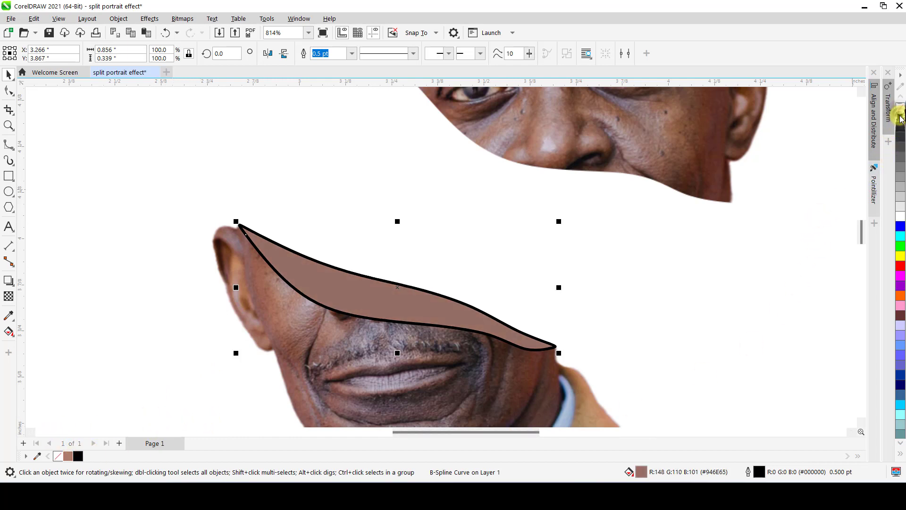
{"action": "left_click", "coordinate": [900, 118], "text": "ctrl"}
{"action": "left_click", "coordinate": [901, 118], "text": "ctrl"}
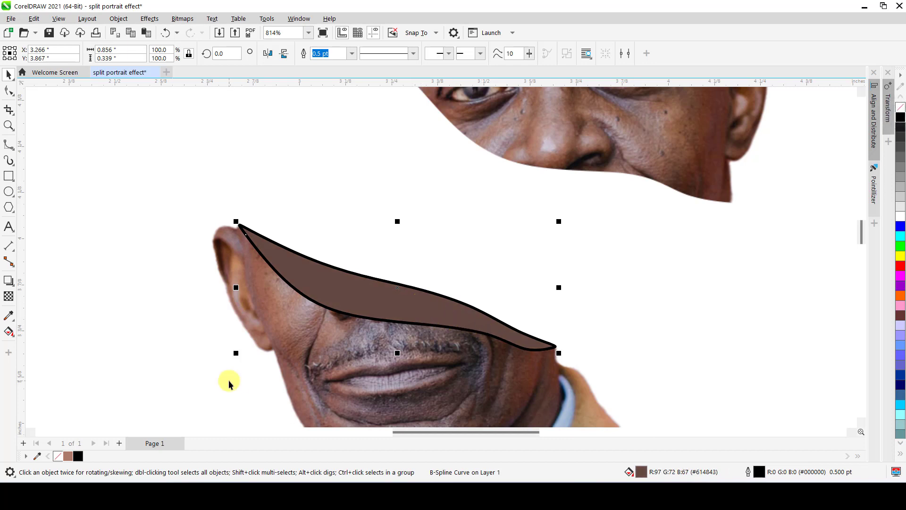
Apply a fountain transparency to the dark duplicate, fading from its upper edge down to its lower edge.
{"action": "left_click", "coordinate": [9, 296]}
{"action": "left_click_drag", "start_coordinate": [399, 280], "coordinate": [383, 320]}
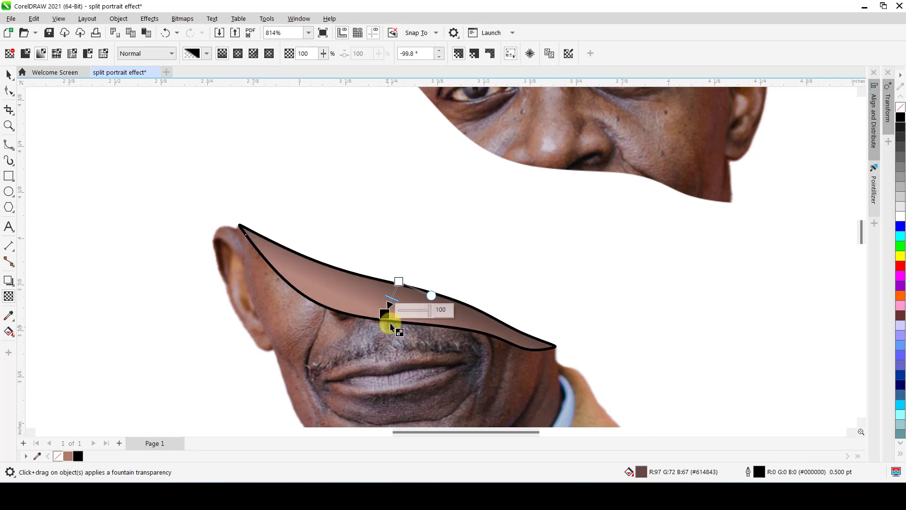
{"action": "key", "text": "space"}
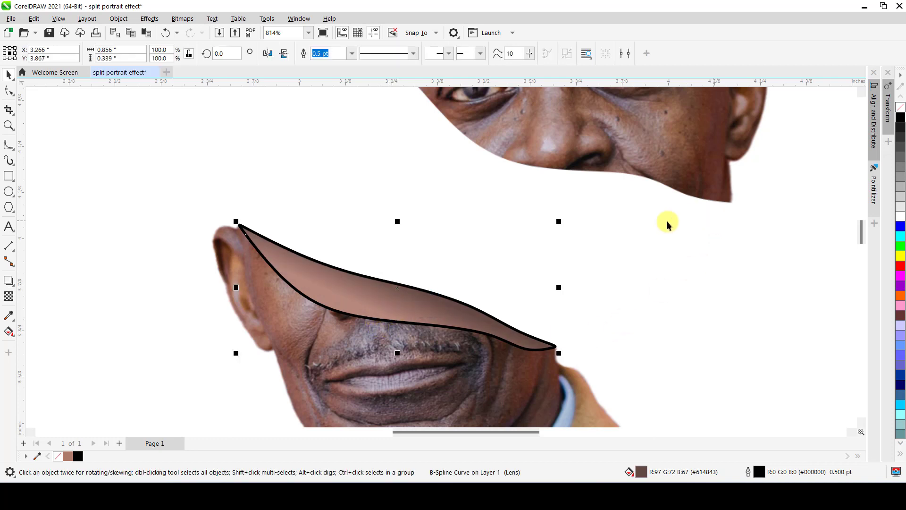
{"action": "left_click", "coordinate": [167, 262]}
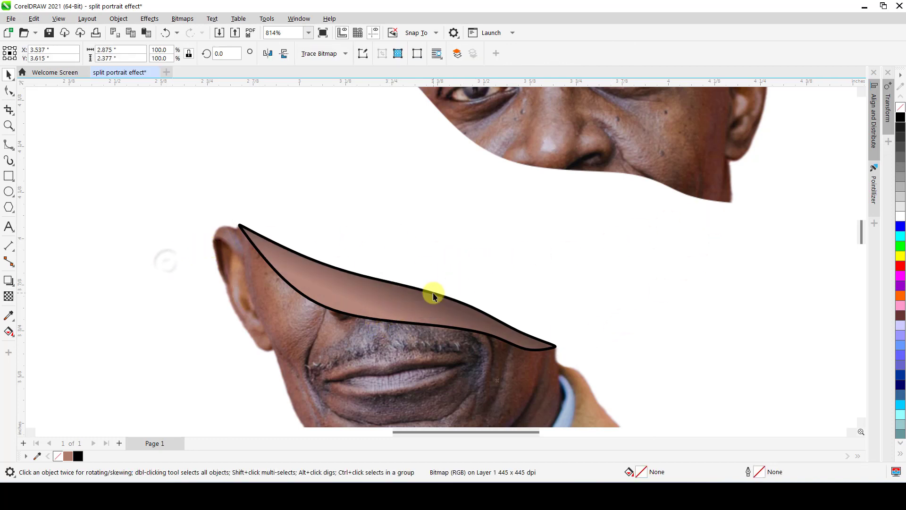
PowerClip the dark faded shape inside the light skin-colored shape and center the contents.
{"action": "left_click", "coordinate": [420, 300]}
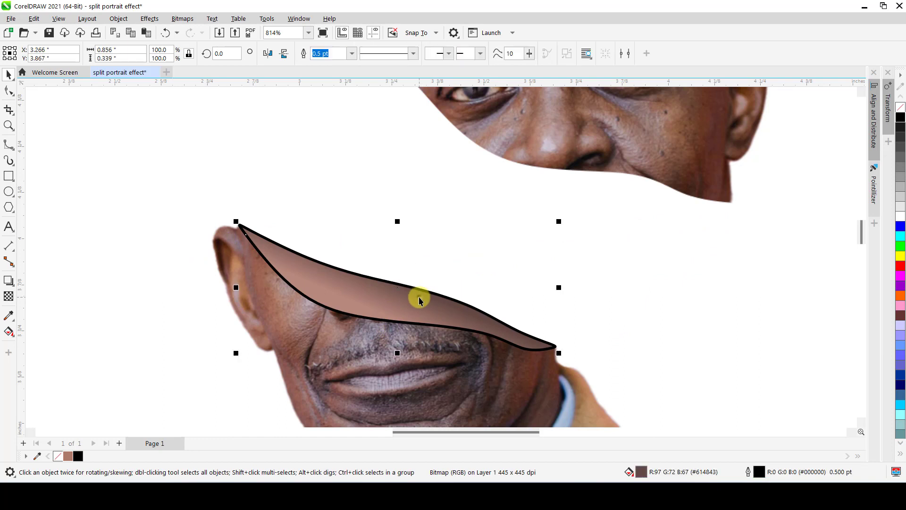
{"action": "left_click_drag", "start_coordinate": [420, 298], "coordinate": [579, 234]}
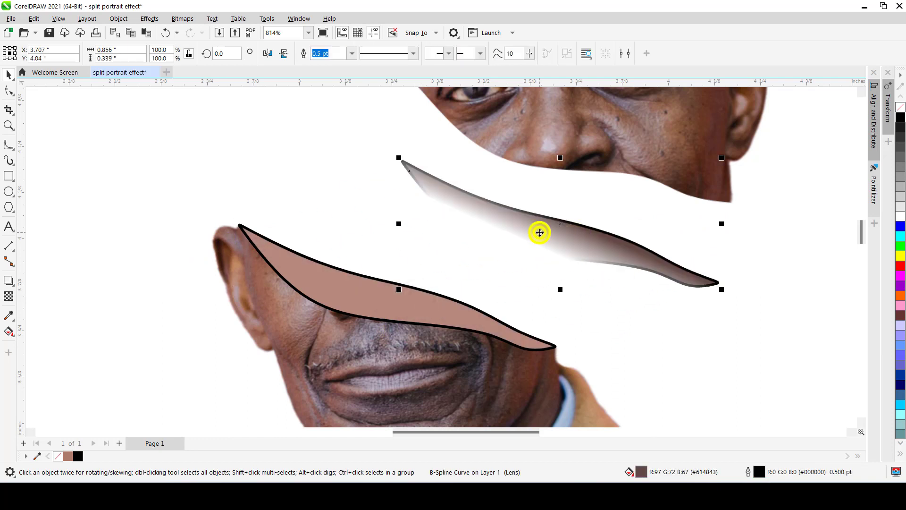
{"action": "right_click", "coordinate": [540, 232]}
{"action": "left_click", "coordinate": [591, 291]}
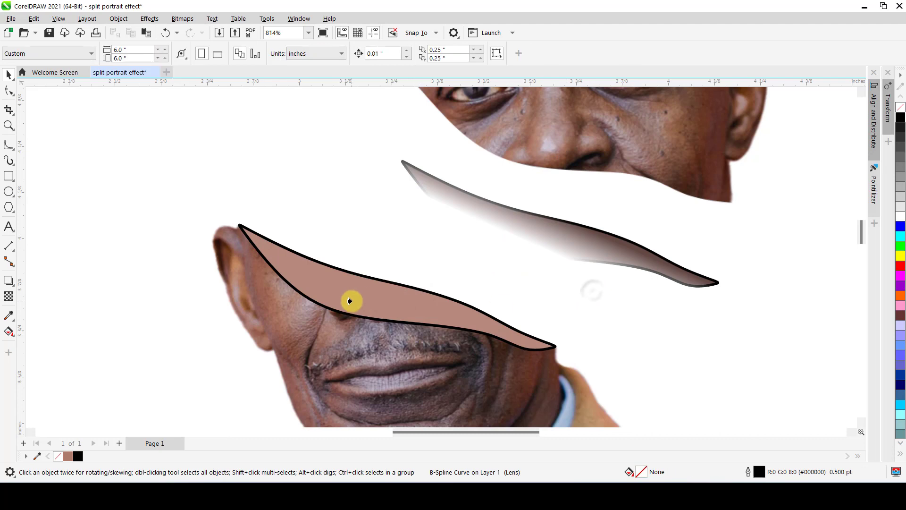
{"action": "left_click", "coordinate": [349, 301]}
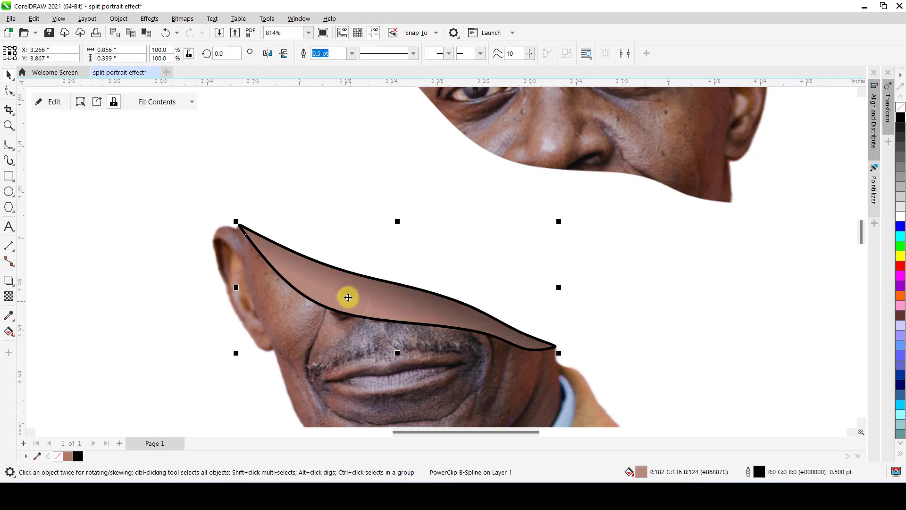
{"action": "left_click", "coordinate": [193, 102]}
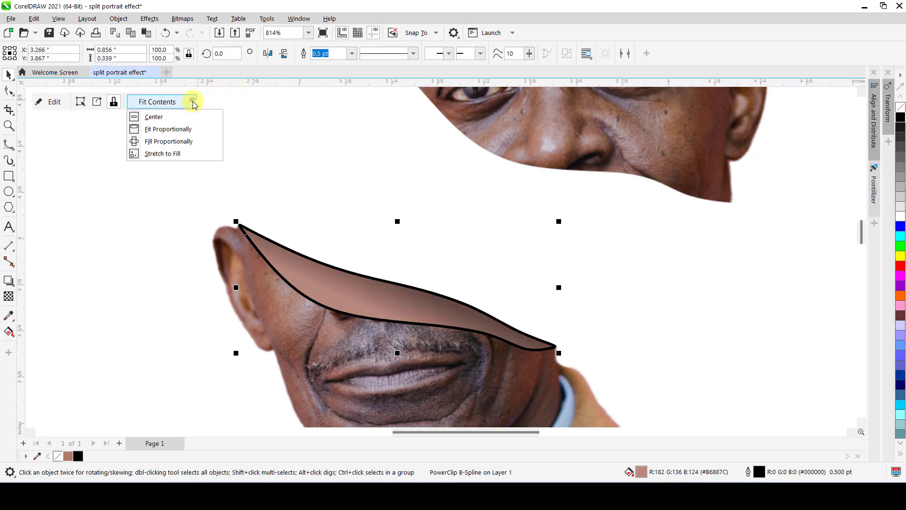
{"action": "left_click", "coordinate": [175, 121]}
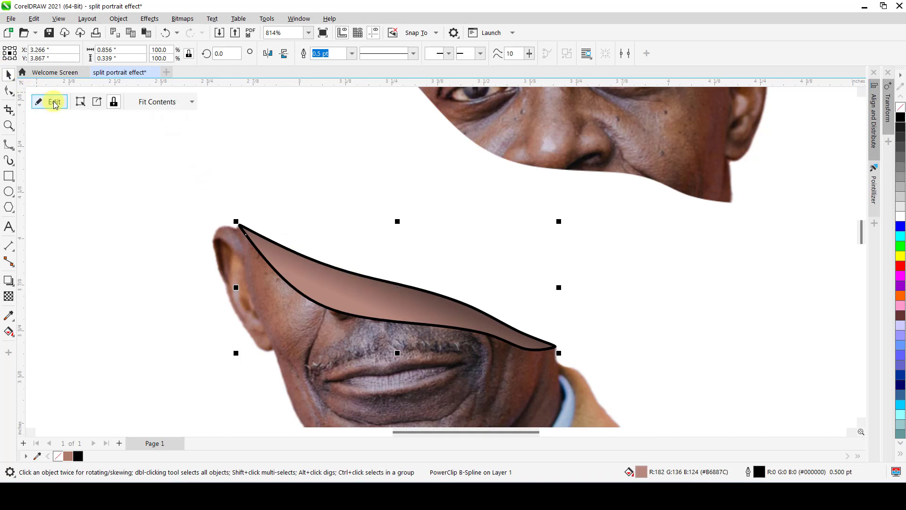
Edit the PowerClip contents to set the dark shape's outline width to None, and finish editing.
{"action": "left_click", "coordinate": [150, 223]}
{"action": "left_click", "coordinate": [404, 308]}
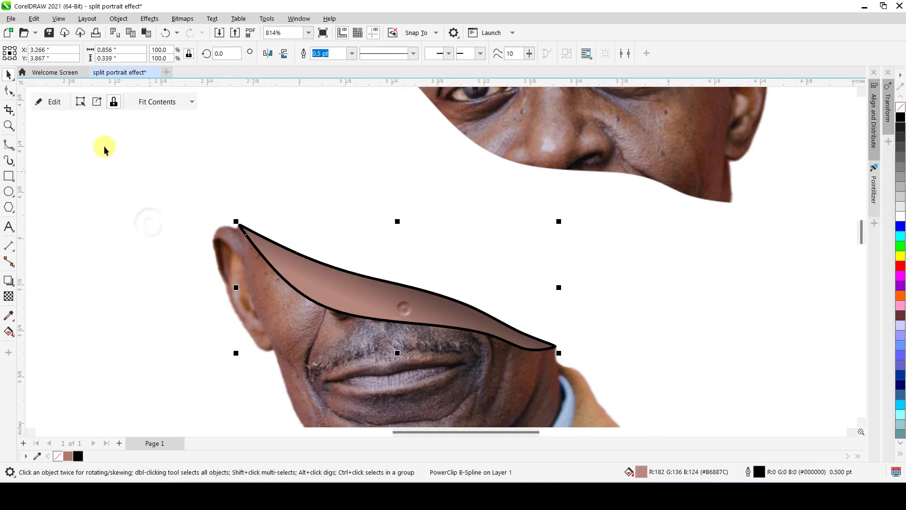
{"action": "left_click", "coordinate": [43, 101]}
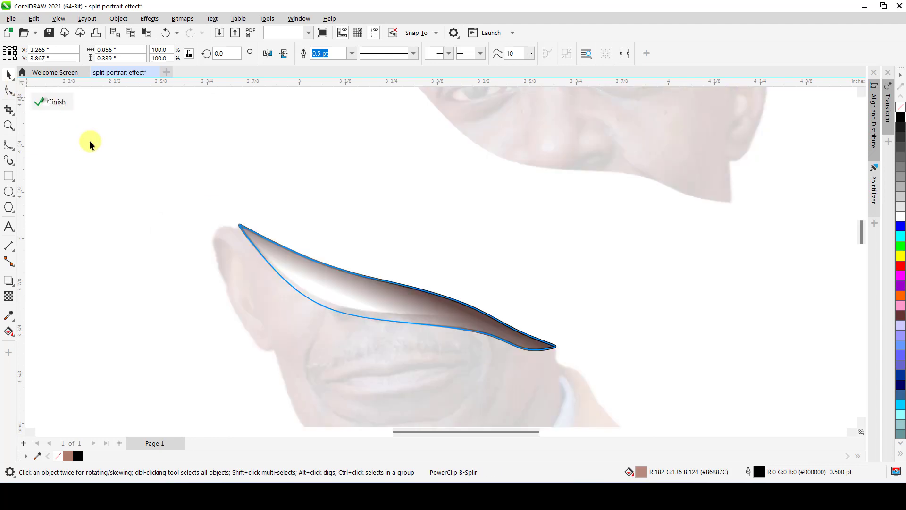
{"action": "left_click", "coordinate": [358, 283]}
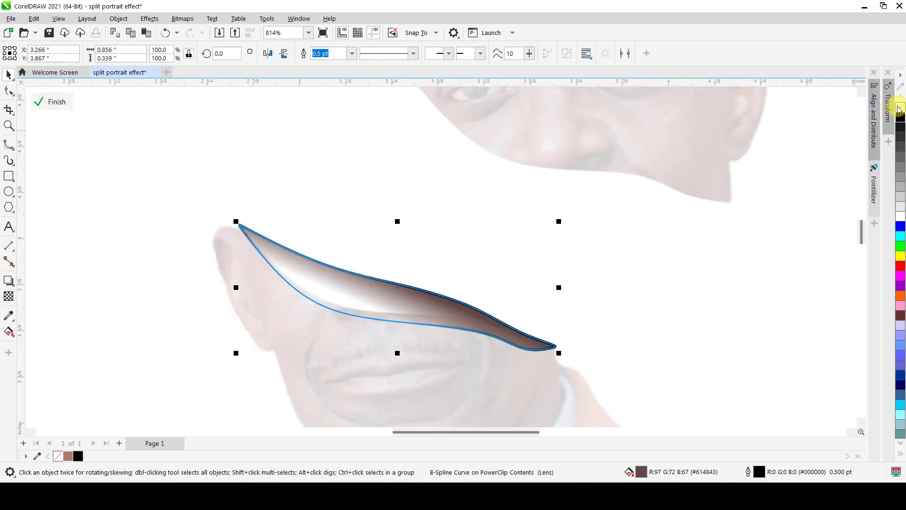
{"action": "left_click", "coordinate": [353, 56]}
{"action": "left_click", "coordinate": [333, 64]}
{"action": "left_click", "coordinate": [161, 212], "text": "ctrl"}
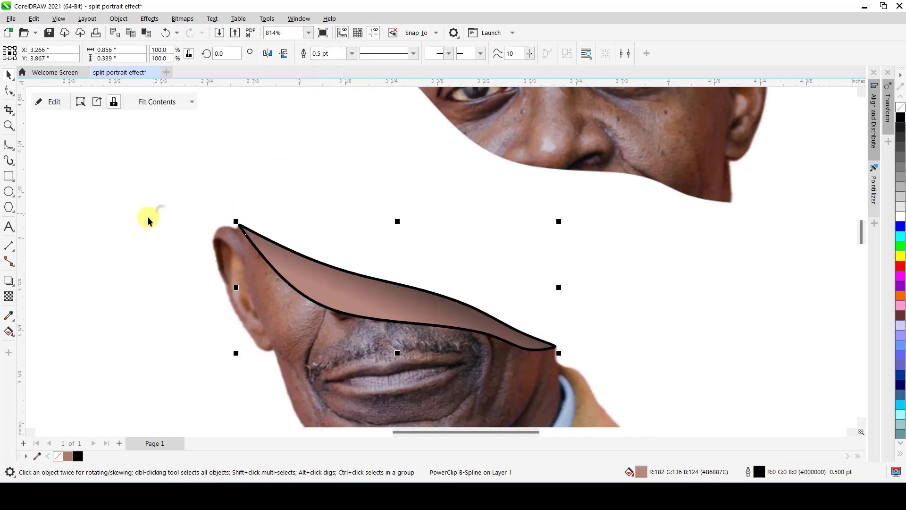
{"action": "left_click", "coordinate": [148, 221]}
{"action": "left_click", "coordinate": [311, 276], "text": "ctrl"}
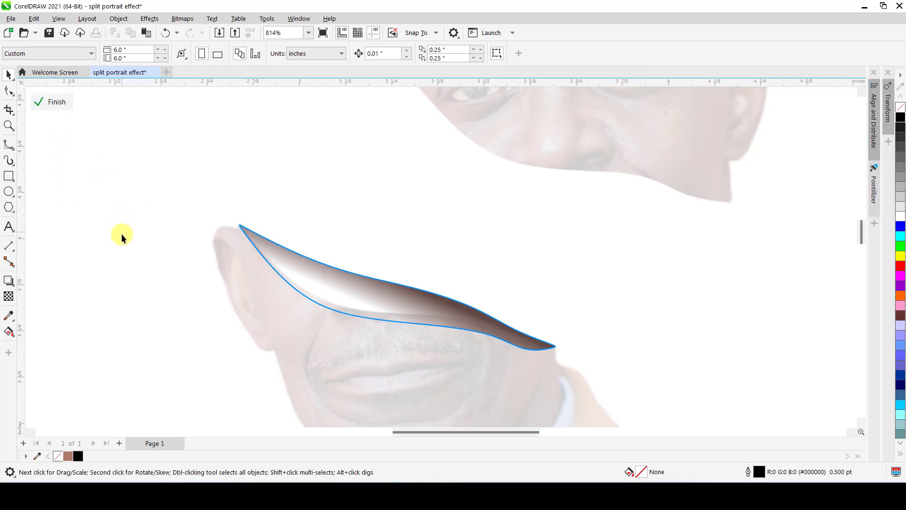
{"action": "left_click", "coordinate": [129, 275], "text": "ctrl"}
{"action": "left_click", "coordinate": [136, 289]}
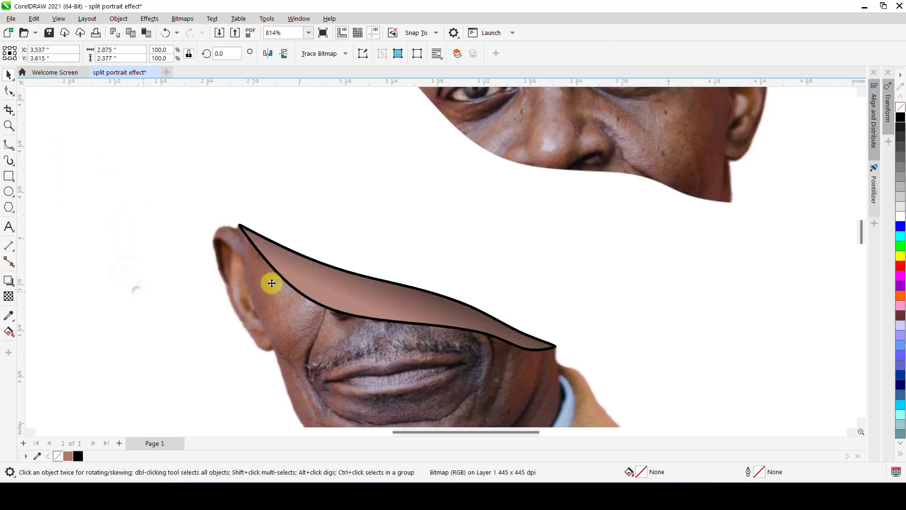
{"action": "left_click", "coordinate": [416, 306]}
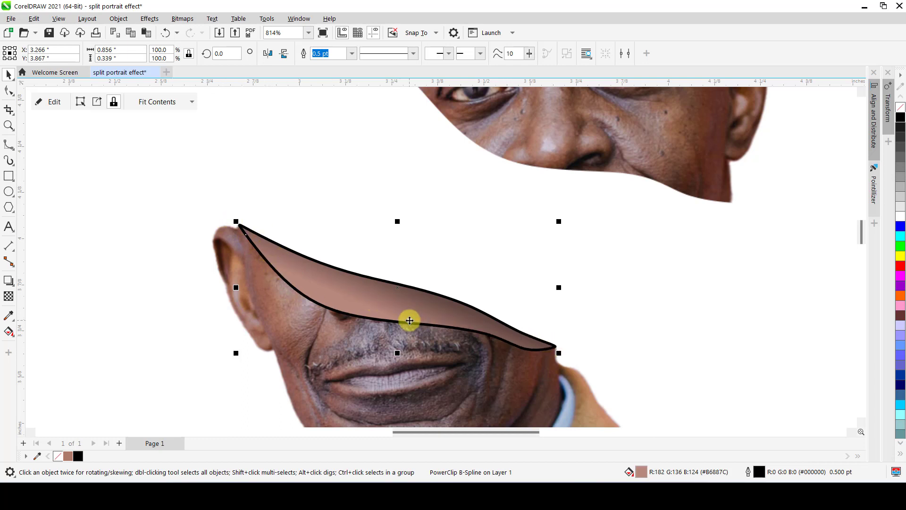
{"action": "key", "text": "ctrl+shift+q"}
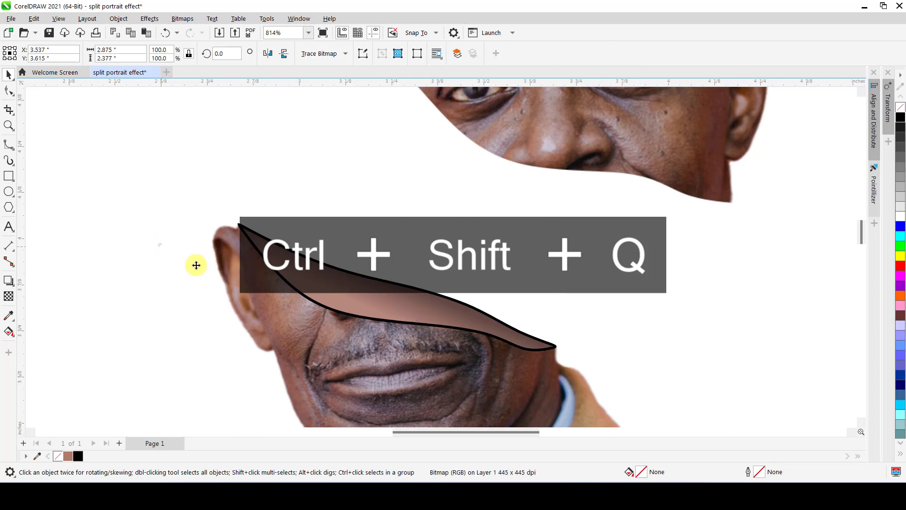
{"action": "left_click_drag", "start_coordinate": [323, 310], "coordinate": [305, 333]}
{"action": "key", "text": "ctrl+z"}
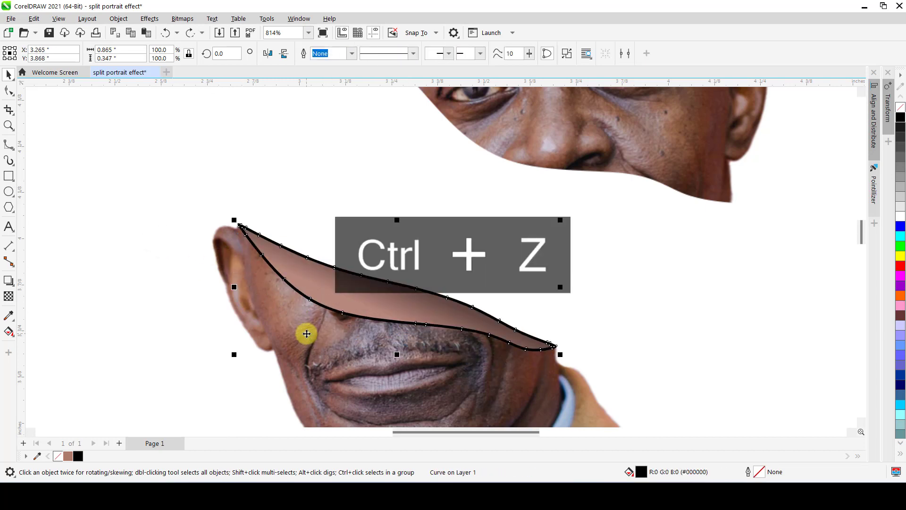
Convert the 0.5 pt outline of the shaded PowerClip cut surface into a separate object.
{"action": "left_click", "coordinate": [268, 225]}
{"action": "left_click", "coordinate": [118, 18]}
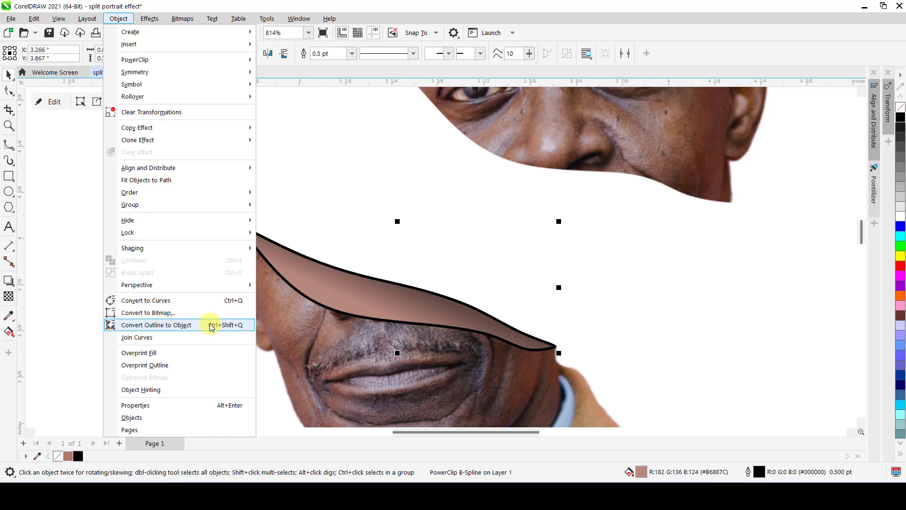
{"action": "left_click", "coordinate": [155, 326]}
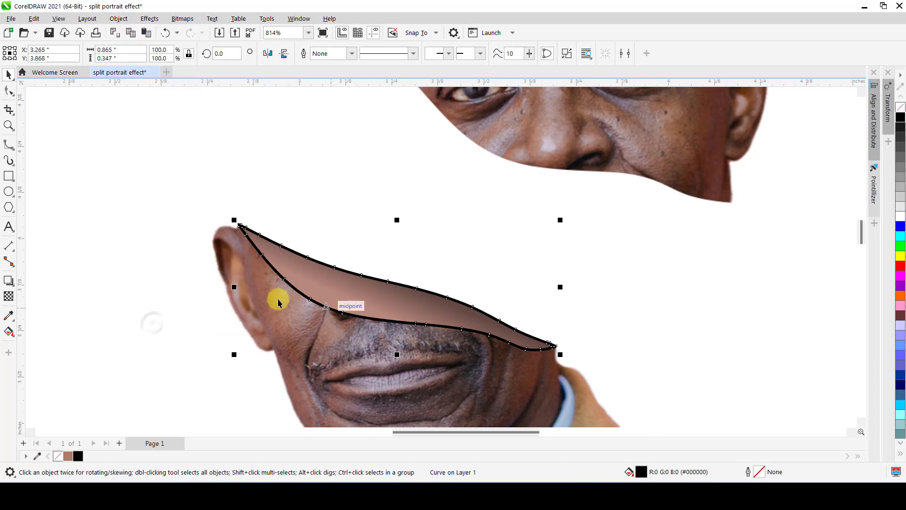
{"action": "left_click", "coordinate": [142, 314]}
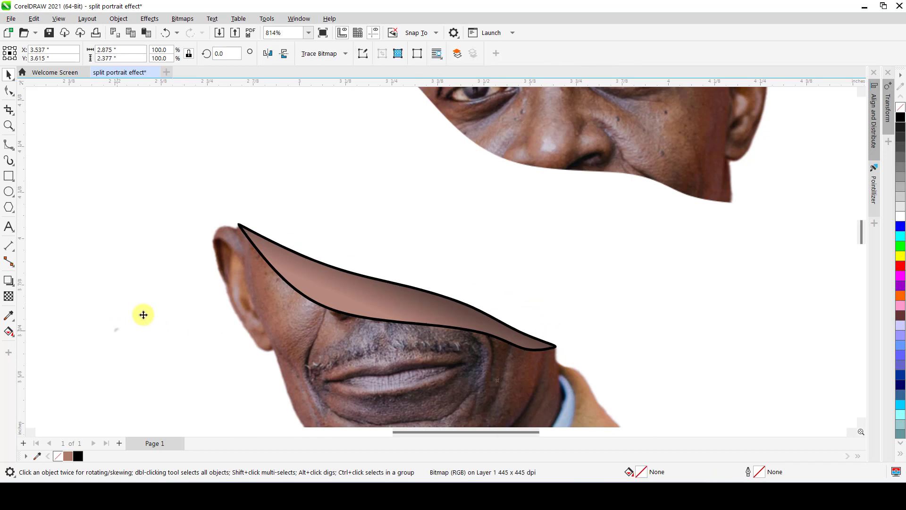
Start a B-Spline beyond the cut surface's tip by the ear and run it through the surface's middle to the opposite tip.
{"action": "scroll", "coordinate": [236, 238], "scroll_direction": "up", "scroll_amount": 2}
{"action": "scroll", "coordinate": [259, 228], "scroll_direction": "up", "scroll_amount": 2}
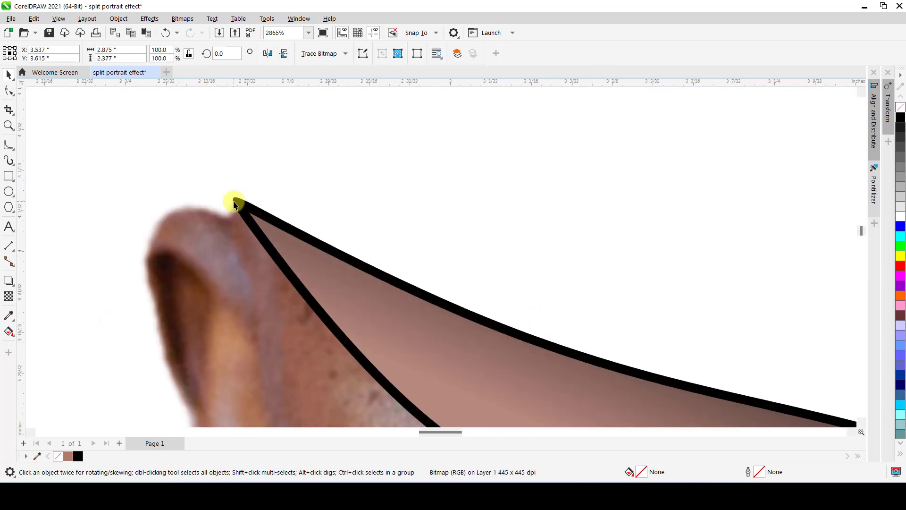
{"action": "scroll", "coordinate": [234, 204], "scroll_direction": "down", "scroll_amount": 3}
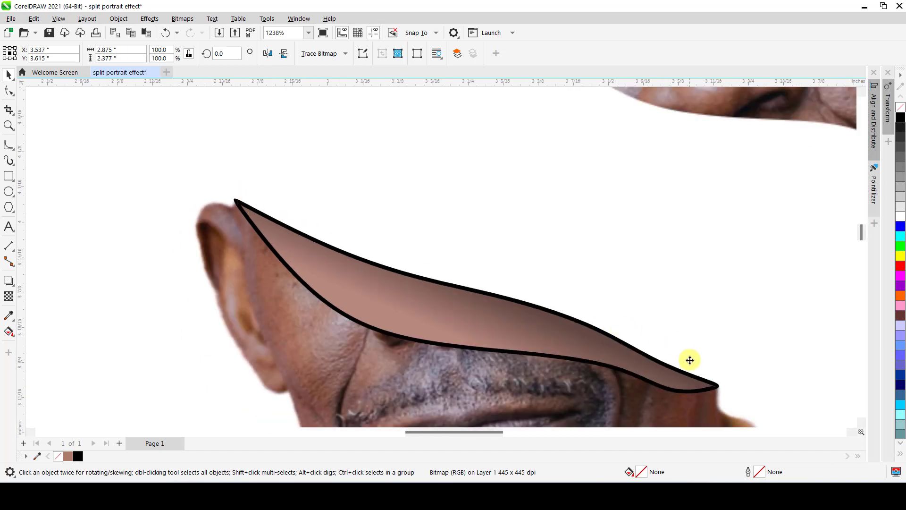
{"action": "scroll", "coordinate": [314, 296], "scroll_direction": "down", "scroll_amount": 1}
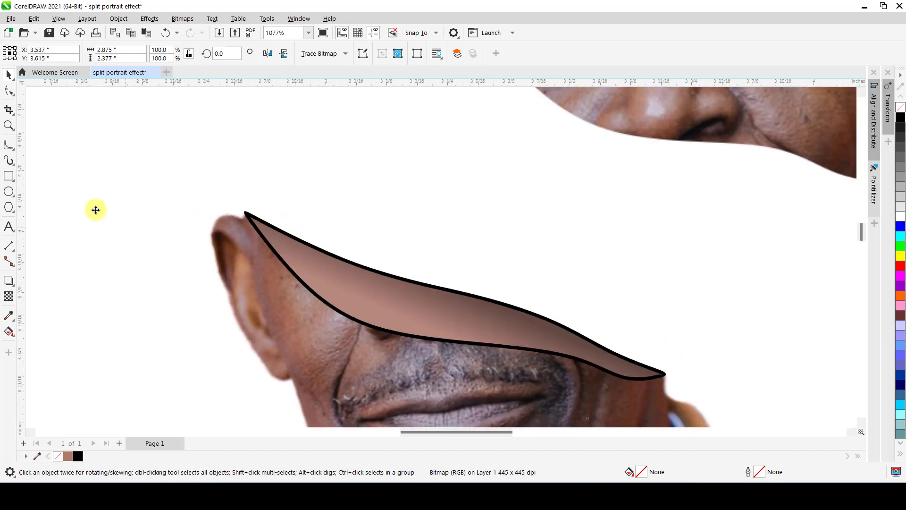
{"action": "left_click", "coordinate": [8, 145]}
{"action": "scroll", "coordinate": [235, 206], "scroll_direction": "up", "scroll_amount": 2}
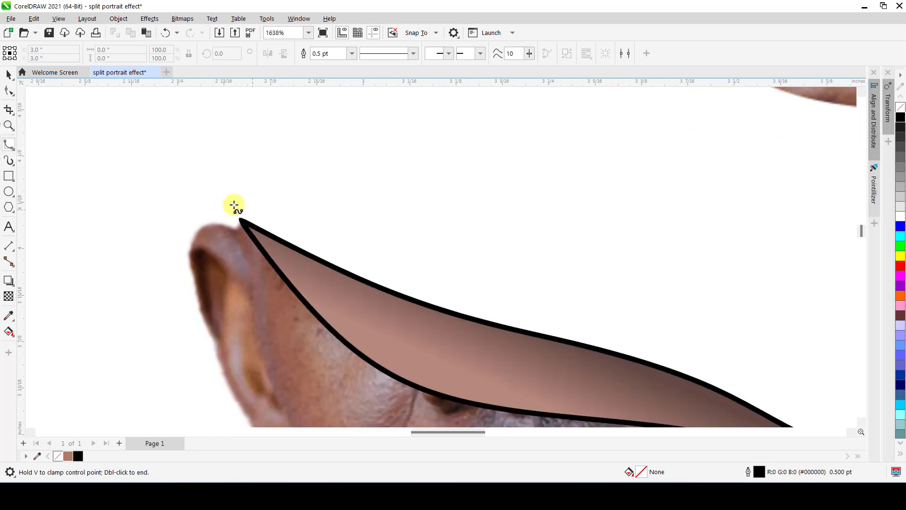
{"action": "left_click", "coordinate": [223, 200]}
{"action": "left_click", "coordinate": [241, 220]}
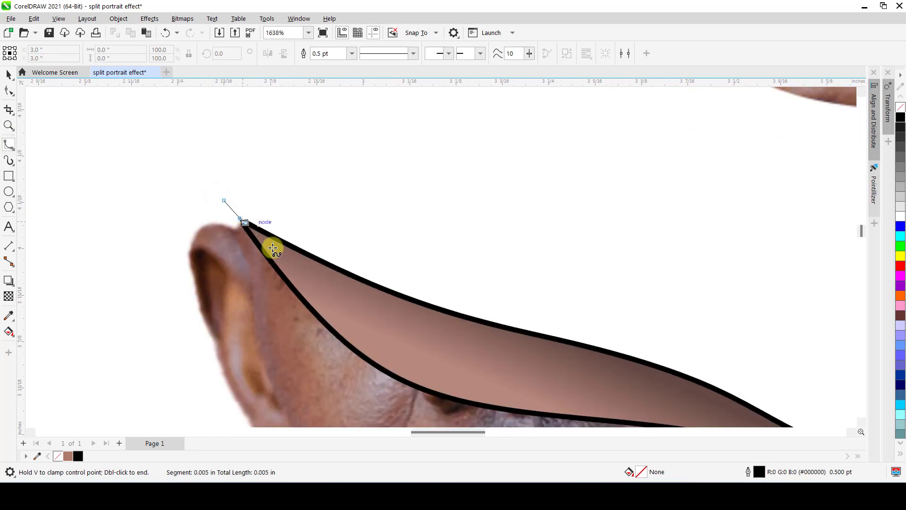
{"action": "left_click", "coordinate": [275, 252]}
{"action": "scroll", "coordinate": [614, 396], "scroll_direction": "down", "scroll_amount": 1}
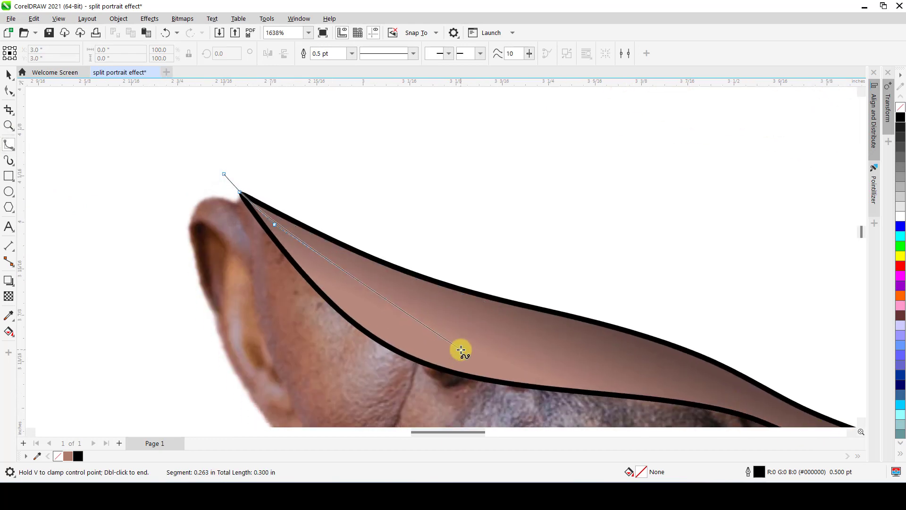
{"action": "left_click", "coordinate": [462, 342]}
{"action": "left_click", "coordinate": [714, 386]}
{"action": "left_click_drag", "start_coordinate": [774, 406], "coordinate": [625, 340]}
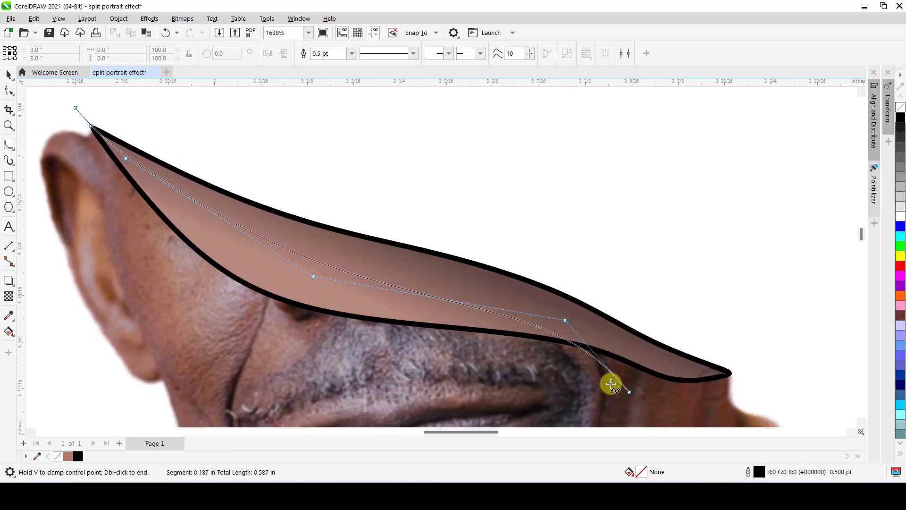
{"action": "left_click", "coordinate": [664, 367]}
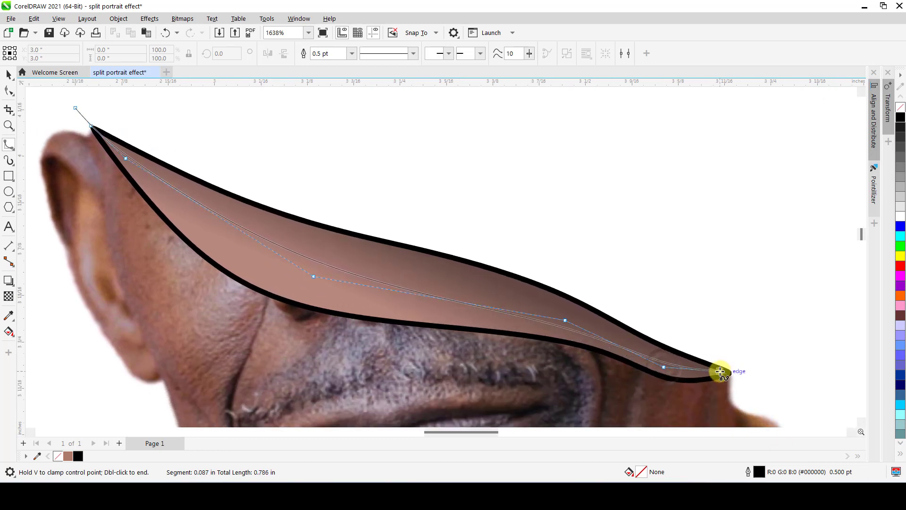
{"action": "left_click", "coordinate": [720, 373]}
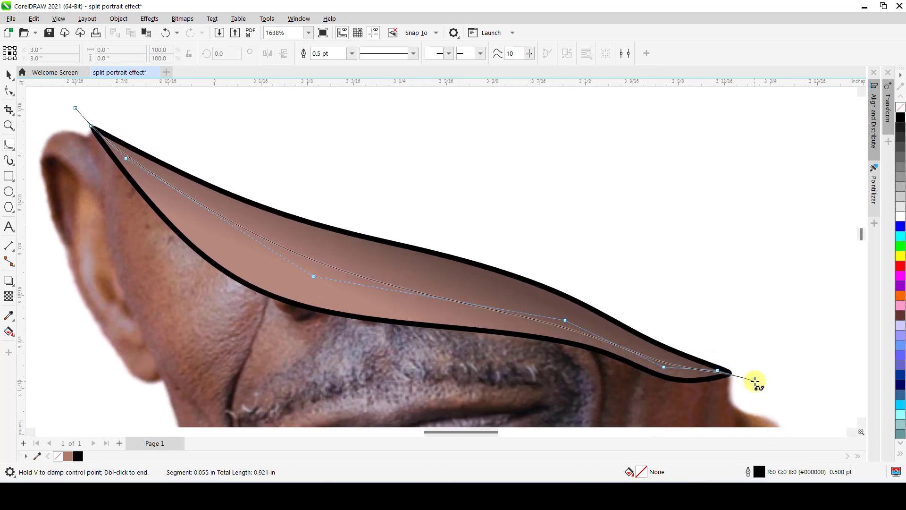
Loop the B-Spline around above the cut surface and close it at its start, about 0.945 by 0.411 inches overall.
{"action": "left_click", "coordinate": [756, 381]}
{"action": "left_click", "coordinate": [764, 359]}
{"action": "left_click", "coordinate": [751, 311]}
{"action": "left_click", "coordinate": [450, 177]}
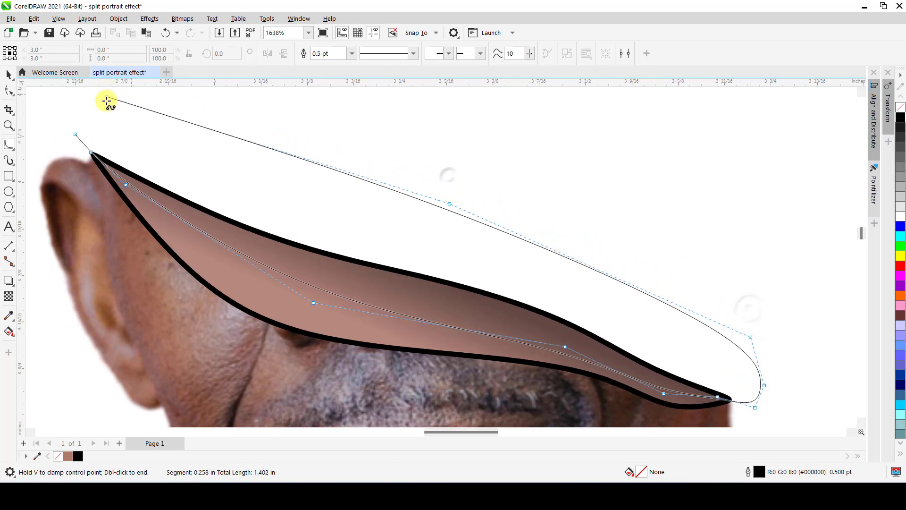
{"action": "left_click", "coordinate": [45, 93]}
{"action": "left_click", "coordinate": [75, 134]}
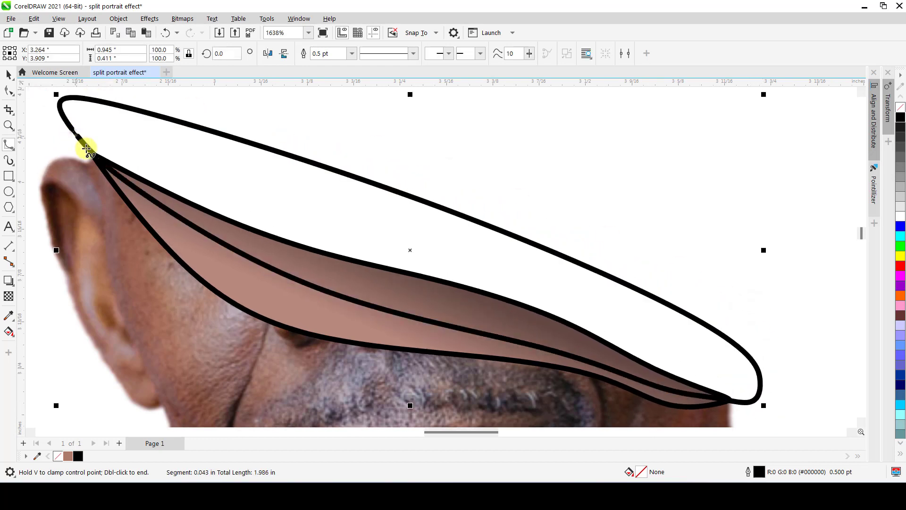
{"action": "key", "text": "space"}
Cut the upper edge off the black outline object by applying Back Minus Front with the closed B-Spline shape.
{"action": "scroll", "coordinate": [137, 172], "scroll_direction": "down", "scroll_amount": 1}
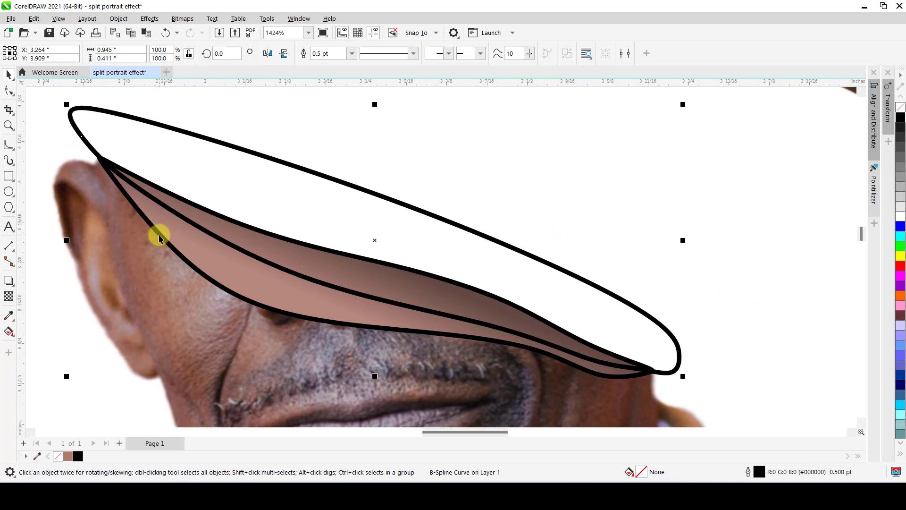
{"action": "left_click", "coordinate": [210, 212], "text": "shift"}
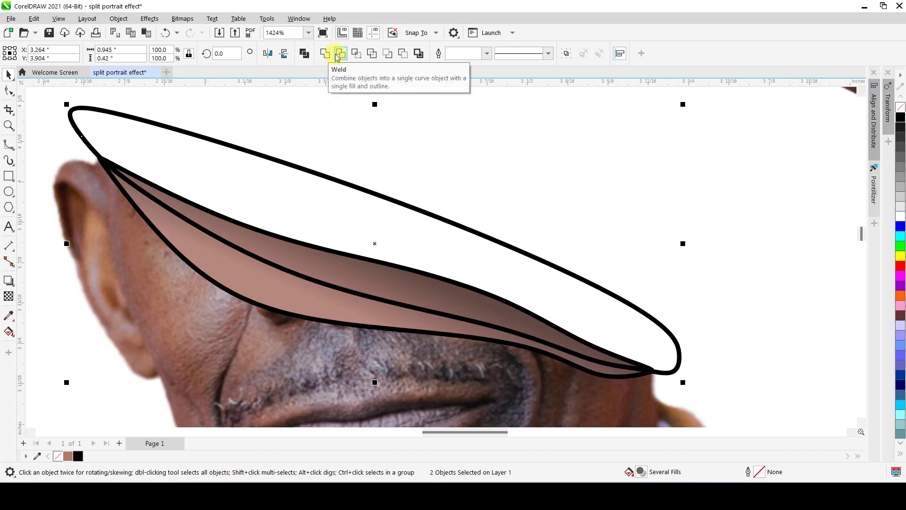
{"action": "left_click", "coordinate": [402, 56]}
{"action": "left_click", "coordinate": [329, 133]}
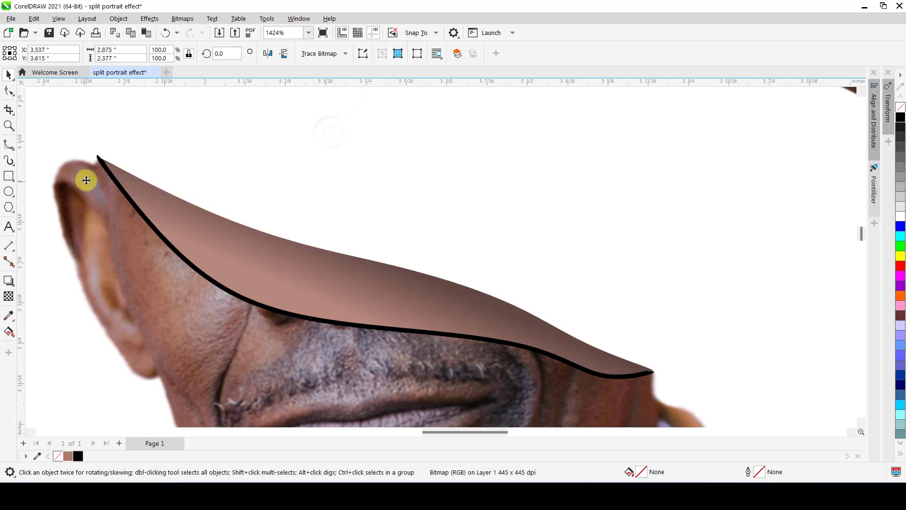
Remove the jagged spike and surplus nodes from the black line's end beside the ear.
{"action": "scroll", "coordinate": [98, 158], "scroll_direction": "up", "scroll_amount": 6}
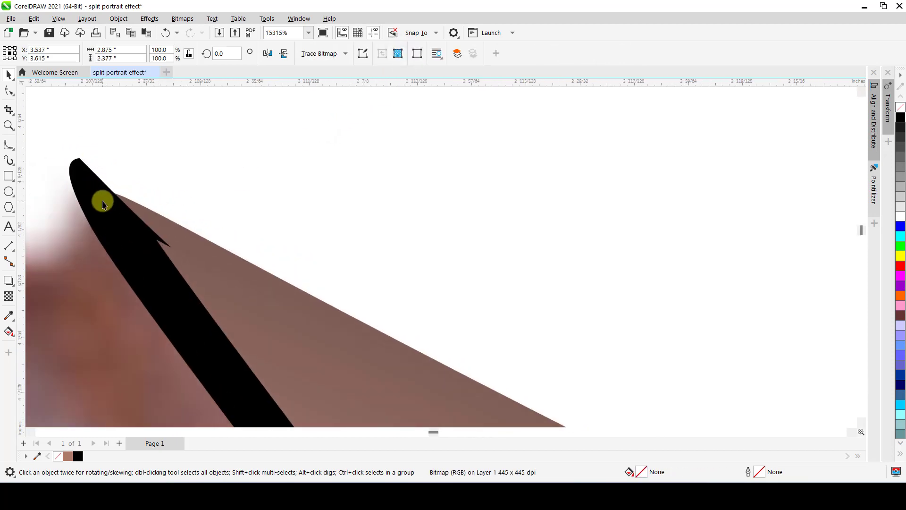
{"action": "left_click", "coordinate": [102, 204]}
{"action": "double_click", "coordinate": [102, 201]}
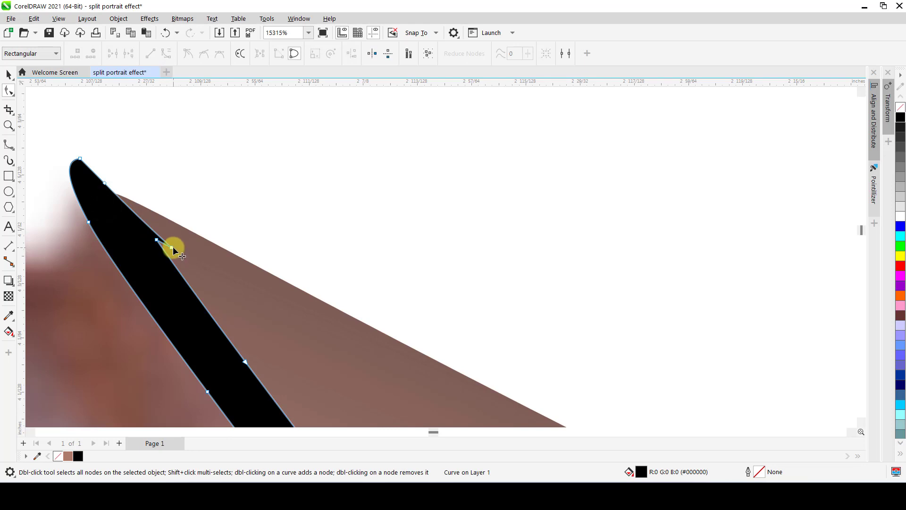
{"action": "left_click_drag", "start_coordinate": [174, 248], "coordinate": [128, 209]}
{"action": "left_click", "coordinate": [157, 240]}
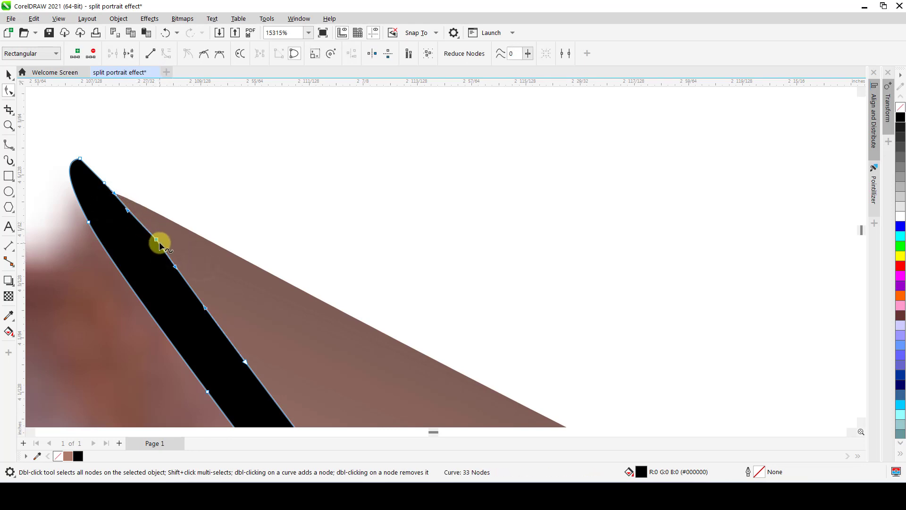
{"action": "double_click", "coordinate": [156, 240]}
{"action": "left_click", "coordinate": [114, 193]}
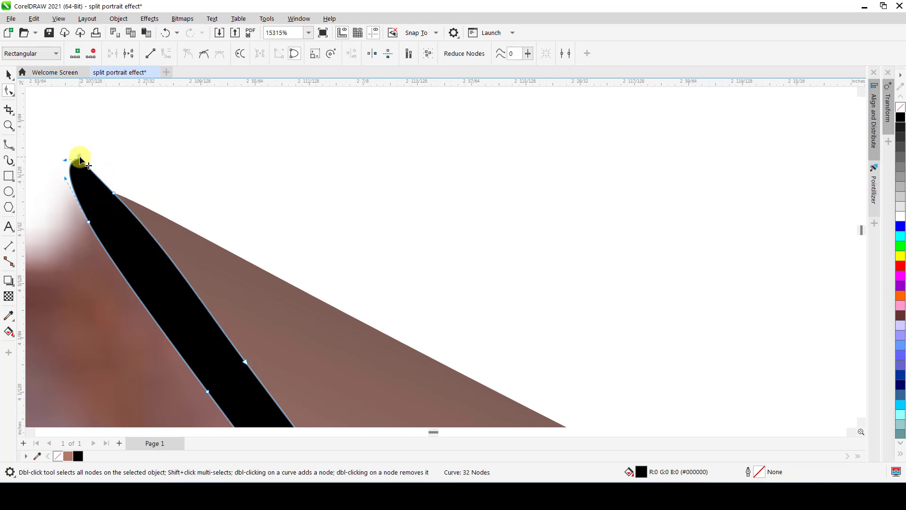
{"action": "left_click_drag", "start_coordinate": [88, 222], "coordinate": [147, 290]}
{"action": "double_click", "coordinate": [147, 289]}
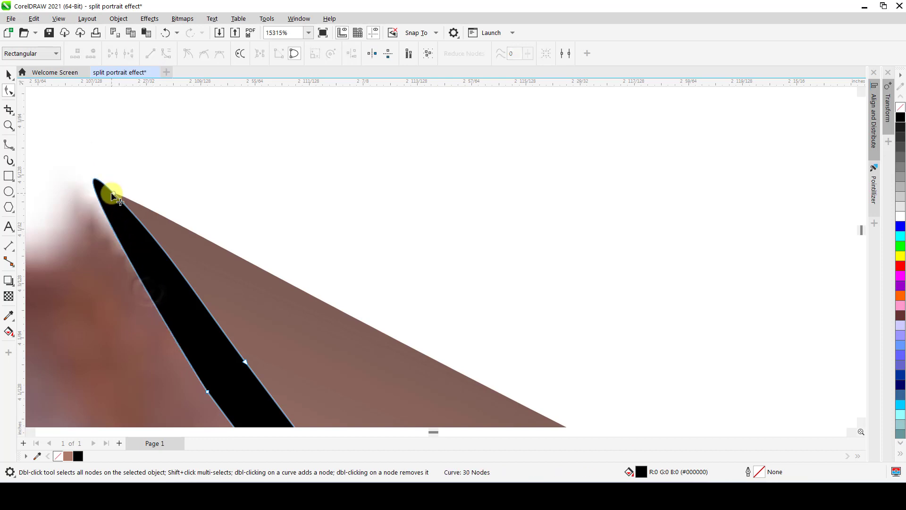
Reshape the black line's ear-side end into a sharp point on the cut surface's tip and delete the surplus node beneath it.
{"action": "left_click_drag", "start_coordinate": [112, 193], "coordinate": [93, 205]}
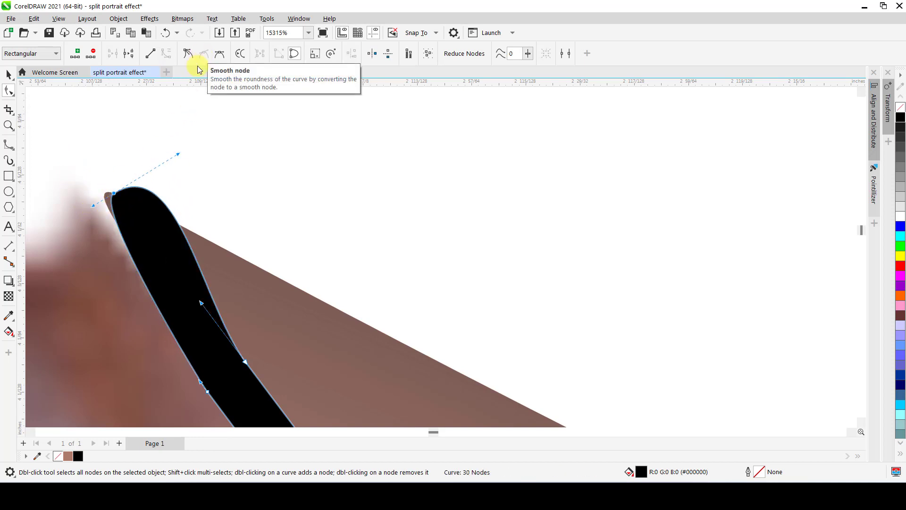
{"action": "key", "text": "ctrl+z"}
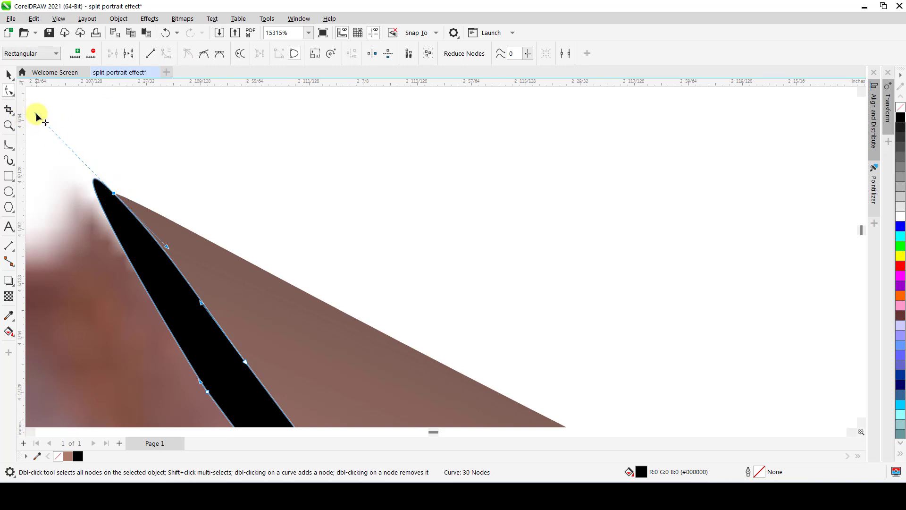
{"action": "left_click_drag", "start_coordinate": [36, 112], "coordinate": [116, 239]}
{"action": "left_click_drag", "start_coordinate": [114, 194], "coordinate": [105, 192]}
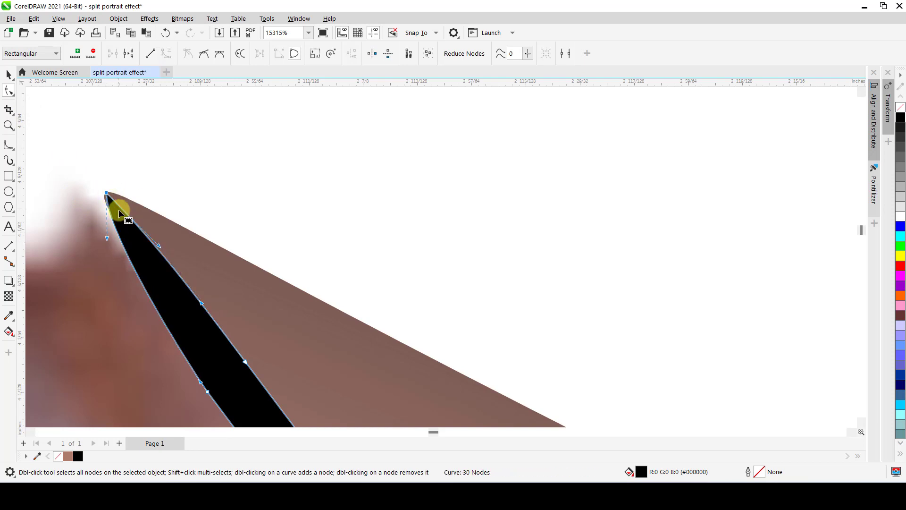
{"action": "scroll", "coordinate": [98, 183], "scroll_direction": "up", "scroll_amount": 2}
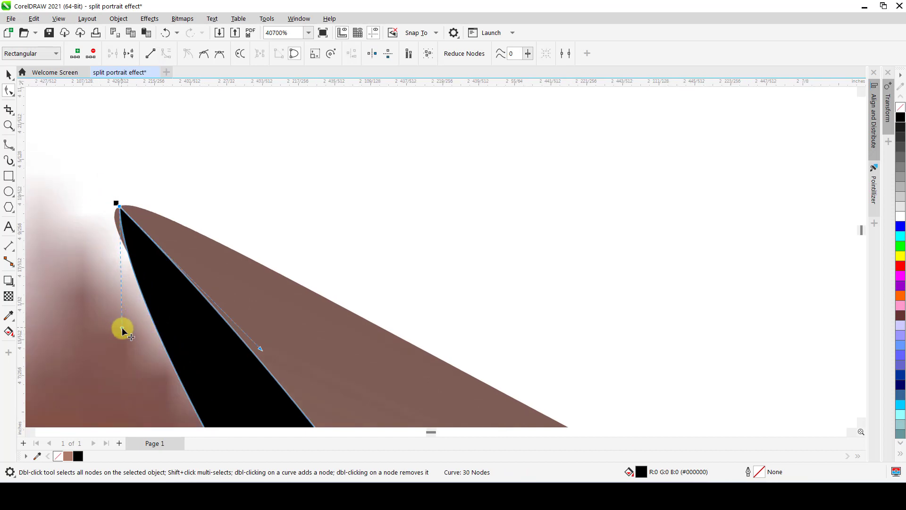
{"action": "left_click_drag", "start_coordinate": [122, 328], "coordinate": [75, 223]}
{"action": "scroll", "coordinate": [78, 180], "scroll_direction": "down", "scroll_amount": 4}
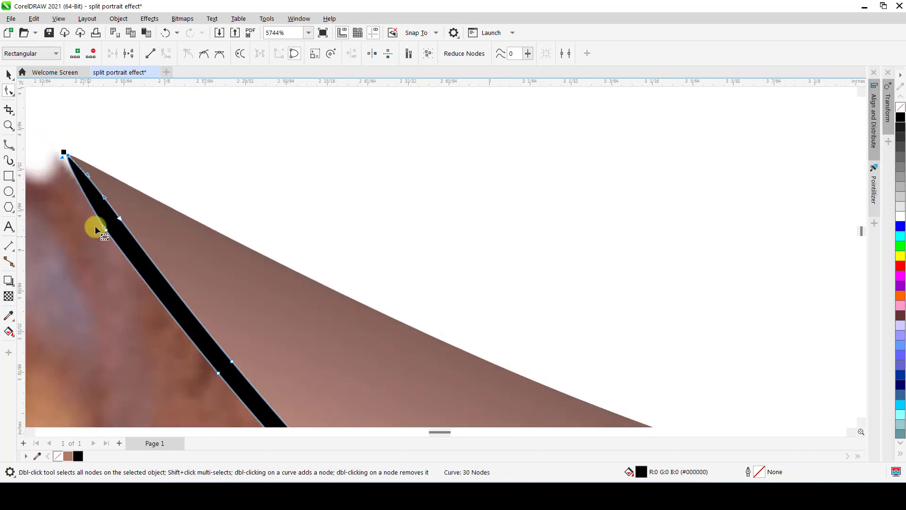
{"action": "double_click", "coordinate": [106, 231]}
{"action": "scroll", "coordinate": [79, 178], "scroll_direction": "down", "scroll_amount": 5}
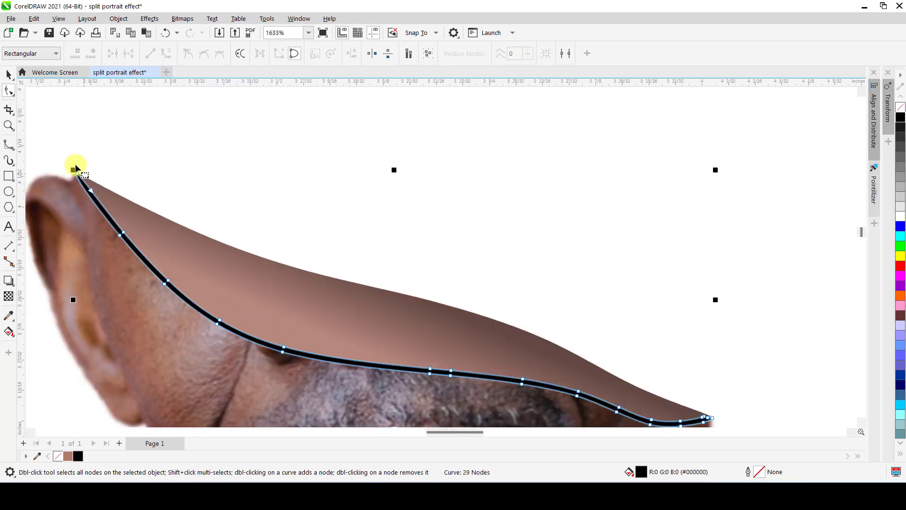
Move the black line's collar-side end node onto the cut surface's tip and delete the surplus nodes around it.
{"action": "scroll", "coordinate": [354, 284], "scroll_direction": "up", "scroll_amount": 4}
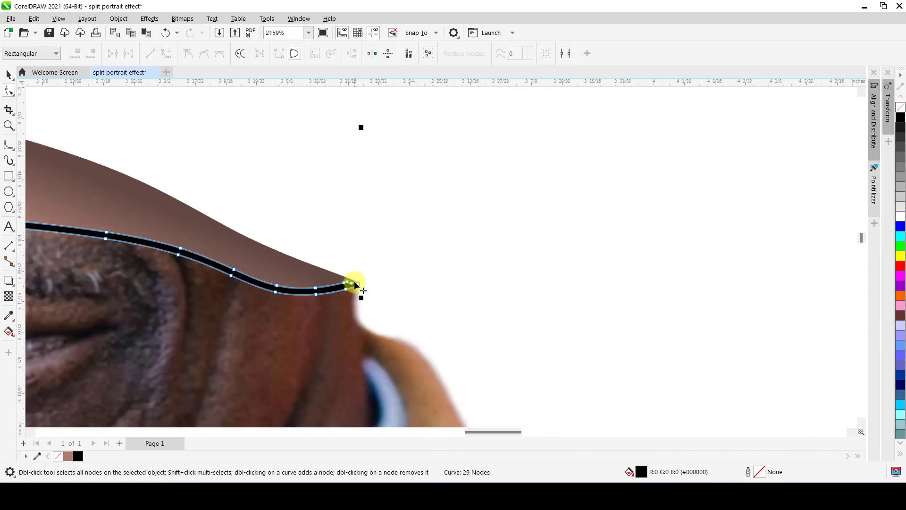
{"action": "scroll", "coordinate": [354, 284], "scroll_direction": "up", "scroll_amount": 4}
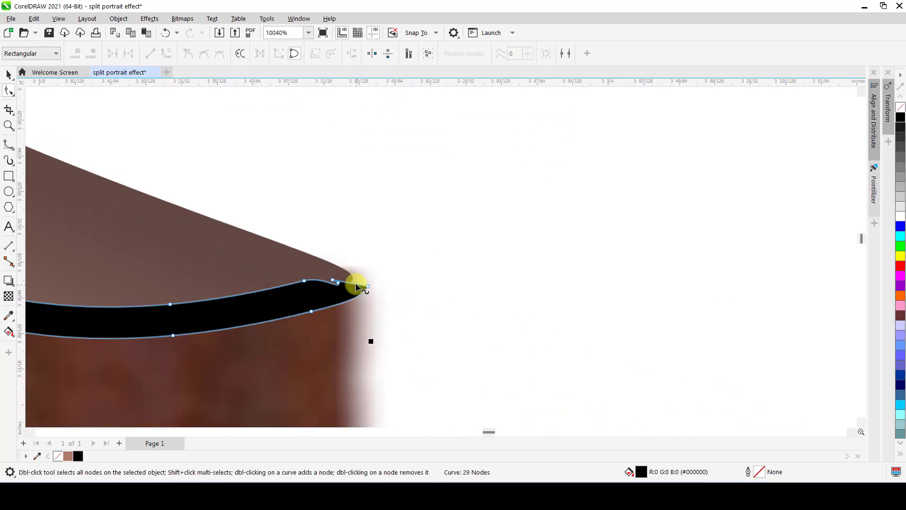
{"action": "left_click", "coordinate": [321, 280]}
{"action": "left_click_drag", "start_coordinate": [390, 287], "coordinate": [358, 269]}
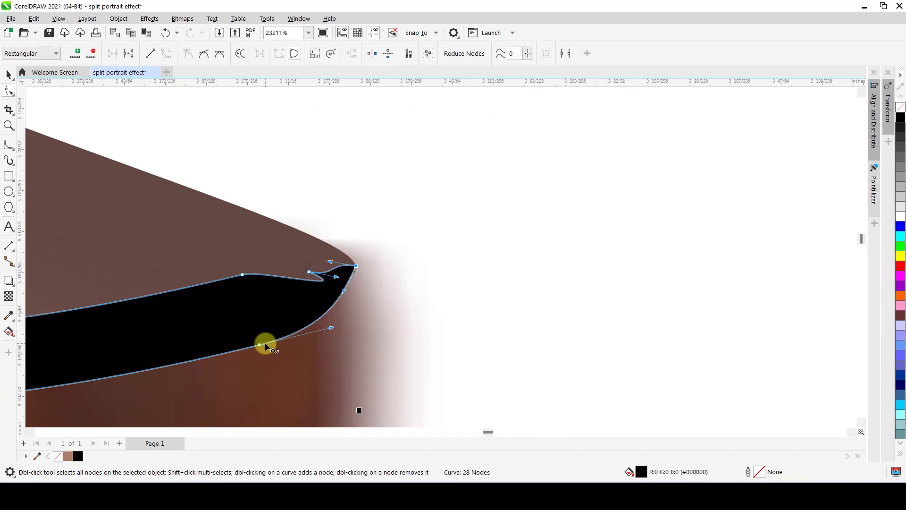
{"action": "double_click", "coordinate": [259, 345]}
{"action": "double_click", "coordinate": [308, 273]}
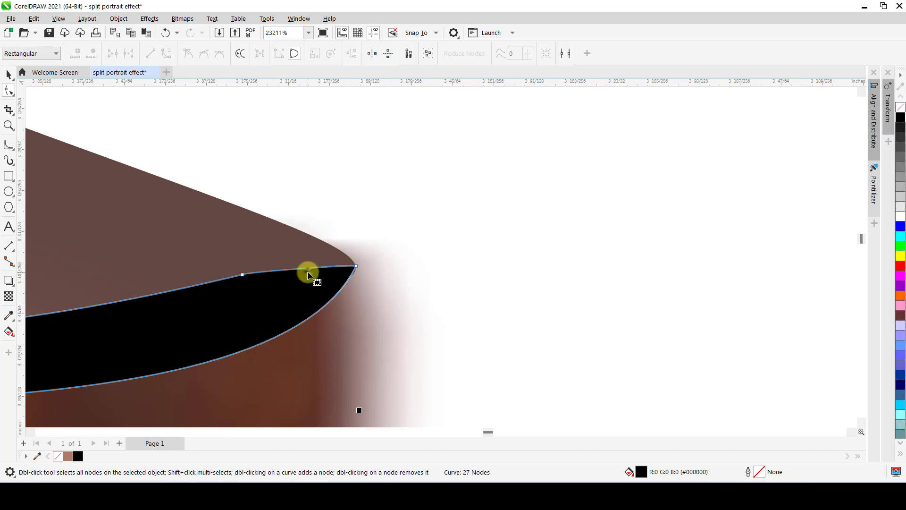
Delete the surplus node near the black line's collar-side end, fit the end node to the cut surface's tip and curve its upper edge downward.
{"action": "left_click", "coordinate": [243, 274]}
{"action": "double_click", "coordinate": [242, 275]}
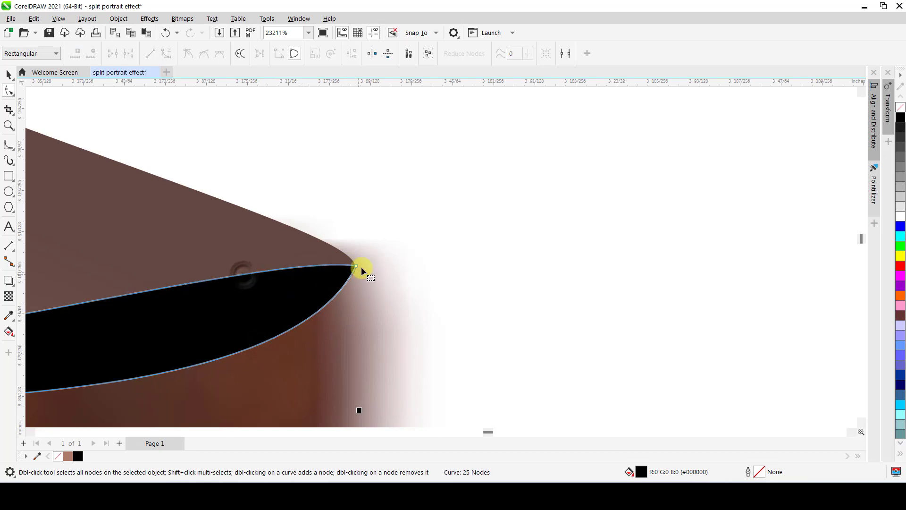
{"action": "scroll", "coordinate": [357, 268], "scroll_direction": "up", "scroll_amount": 2}
{"action": "left_click", "coordinate": [356, 265]}
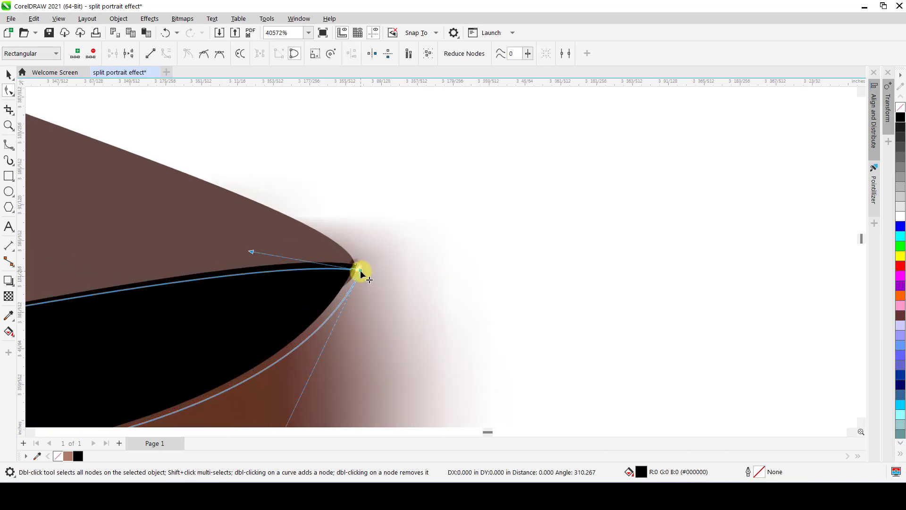
{"action": "left_click_drag", "start_coordinate": [358, 268], "coordinate": [359, 273]}
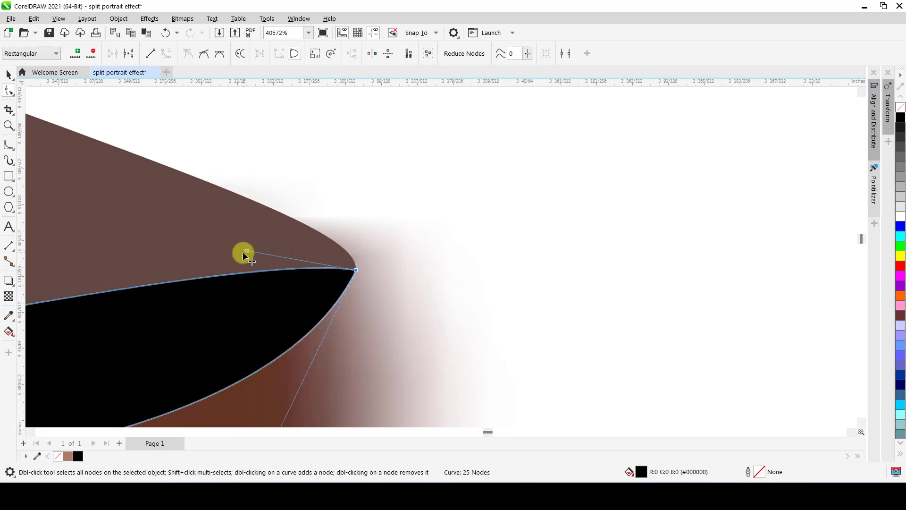
{"action": "left_click_drag", "start_coordinate": [248, 255], "coordinate": [194, 315]}
{"action": "scroll", "coordinate": [198, 296], "scroll_direction": "down", "scroll_amount": 7}
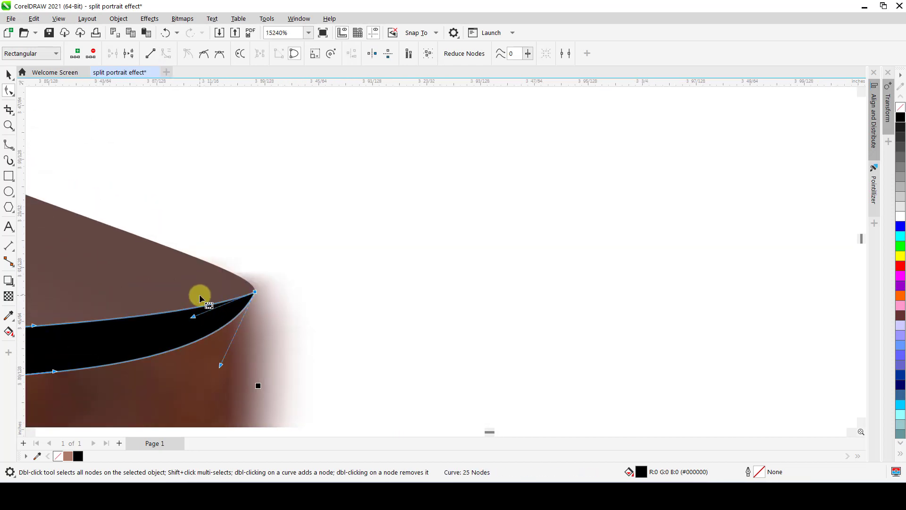
{"action": "scroll", "coordinate": [203, 290], "scroll_direction": "down", "scroll_amount": 8}
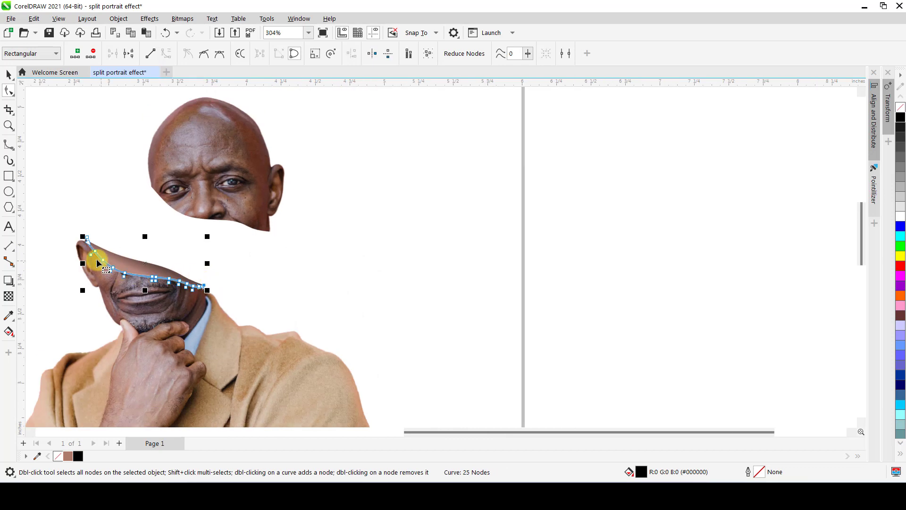
Delete the surplus nodes on both edges of the black line just below its ear-side tip.
{"action": "scroll", "coordinate": [94, 259], "scroll_direction": "up", "scroll_amount": 2}
{"action": "scroll", "coordinate": [95, 259], "scroll_direction": "up", "scroll_amount": 3}
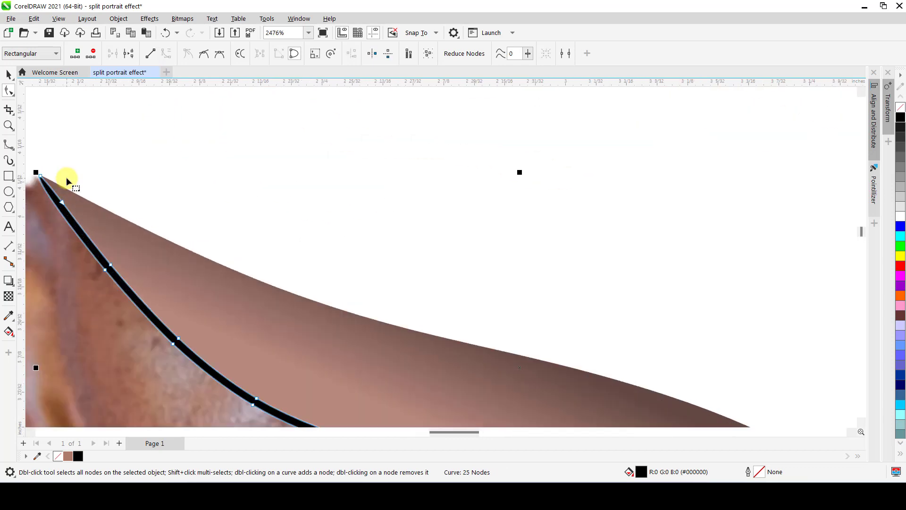
{"action": "double_click", "coordinate": [64, 202]}
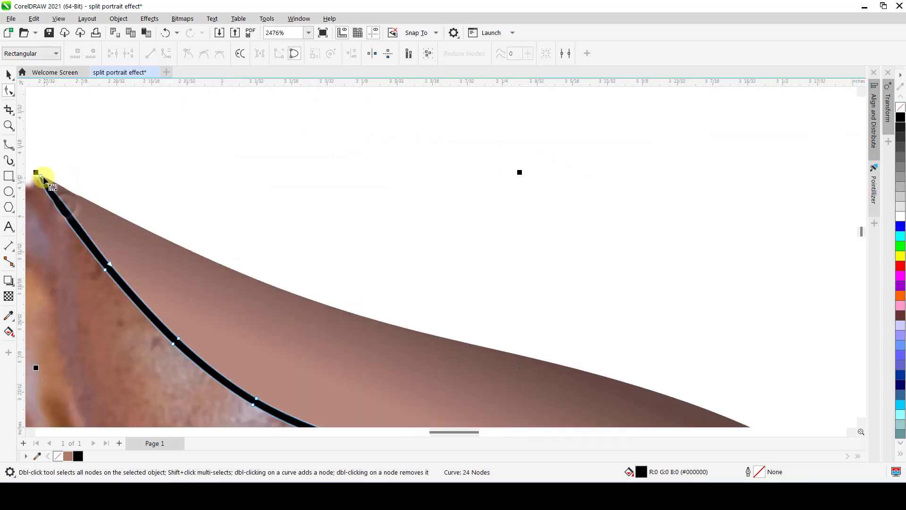
{"action": "left_click_drag", "start_coordinate": [64, 200], "coordinate": [62, 208]}
{"action": "double_click", "coordinate": [110, 264]}
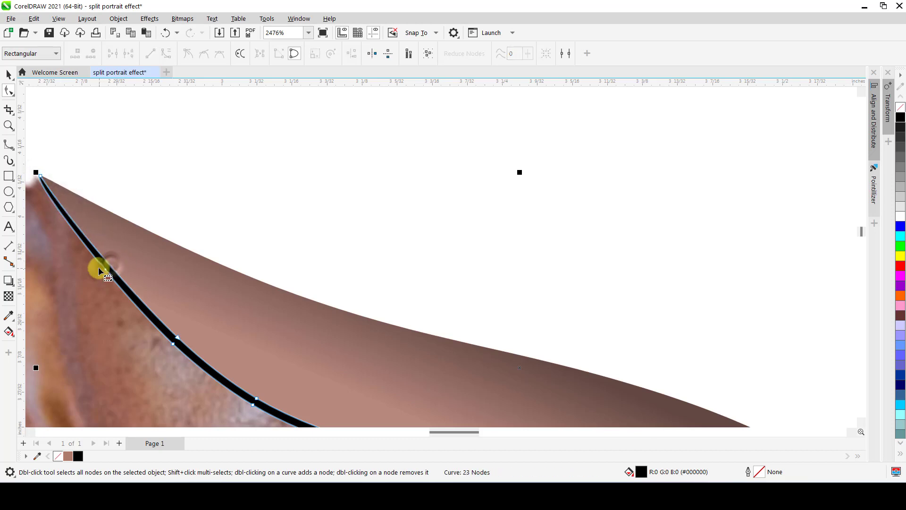
{"action": "double_click", "coordinate": [104, 269]}
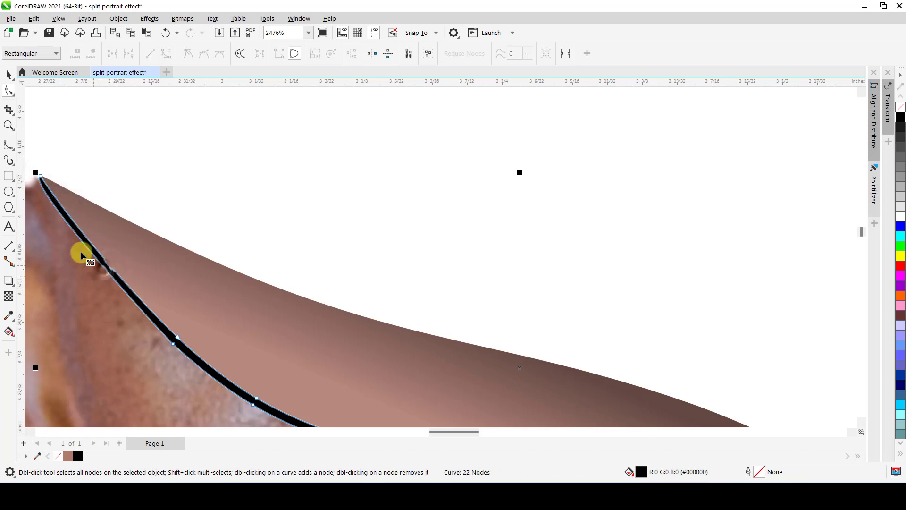
Adjust the curve handle of the black line's ear-side end node to taper the line smoothly into the tip.
{"action": "left_click", "coordinate": [41, 180]}
{"action": "scroll", "coordinate": [33, 177], "scroll_direction": "up", "scroll_amount": 2}
{"action": "scroll", "coordinate": [147, 177], "scroll_direction": "up", "scroll_amount": 3}
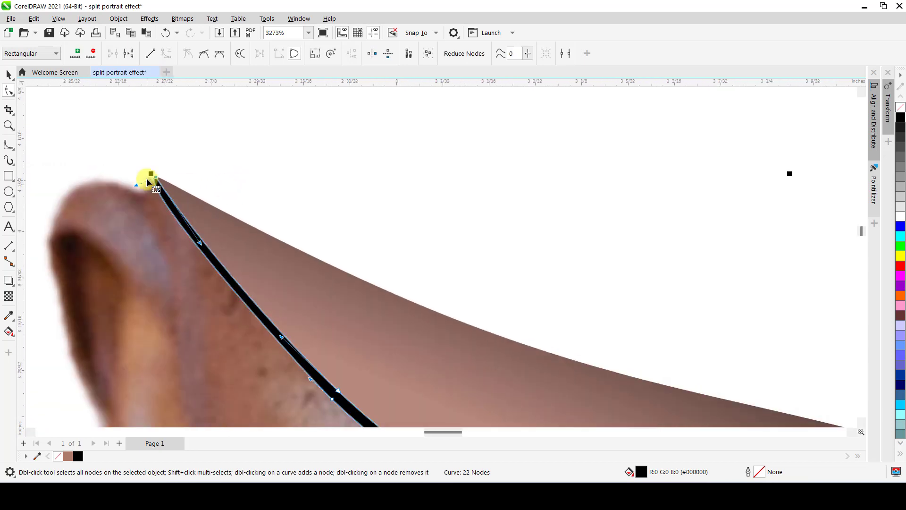
{"action": "scroll", "coordinate": [146, 178], "scroll_direction": "up", "scroll_amount": 1}
{"action": "left_click_drag", "start_coordinate": [120, 196], "coordinate": [148, 220]}
{"action": "scroll", "coordinate": [176, 179], "scroll_direction": "down", "scroll_amount": 10}
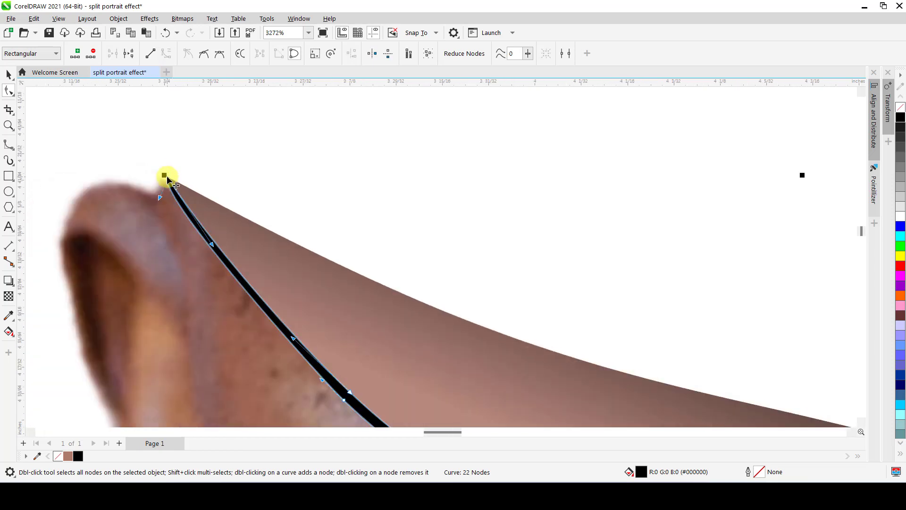
Delete the pair of nodes nearest the black line's collar-side end and bend the upper edge to thin the line there.
{"action": "scroll", "coordinate": [444, 287], "scroll_direction": "up", "scroll_amount": 2}
{"action": "scroll", "coordinate": [443, 287], "scroll_direction": "up", "scroll_amount": 10}
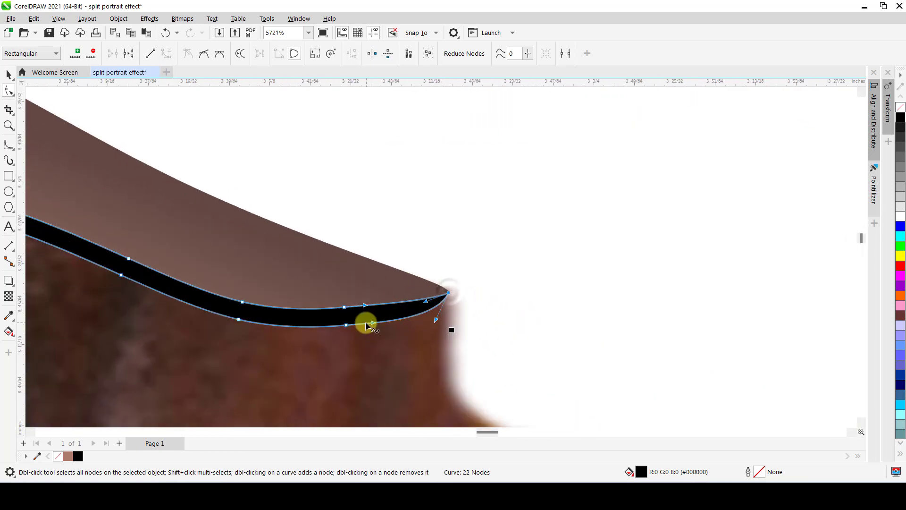
{"action": "double_click", "coordinate": [345, 325]}
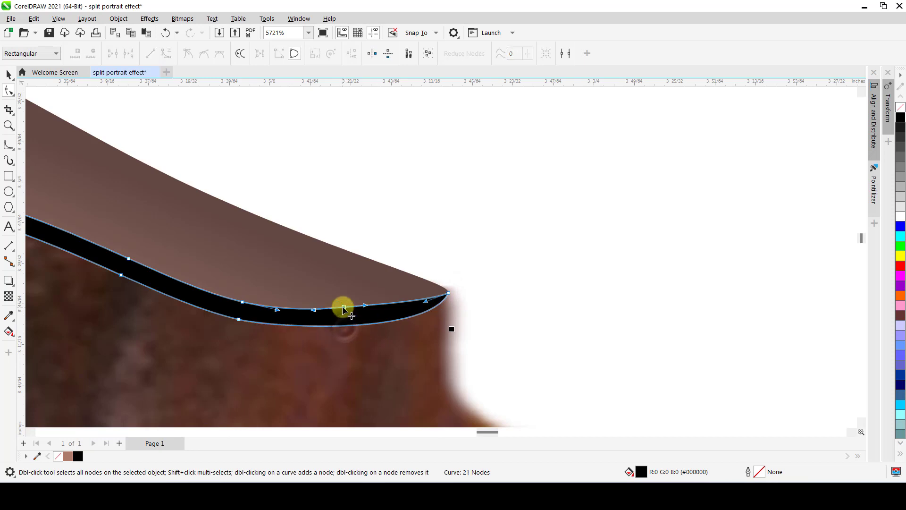
{"action": "double_click", "coordinate": [344, 307]}
{"action": "left_click", "coordinate": [448, 294]}
{"action": "left_click_drag", "start_coordinate": [449, 293], "coordinate": [370, 325]}
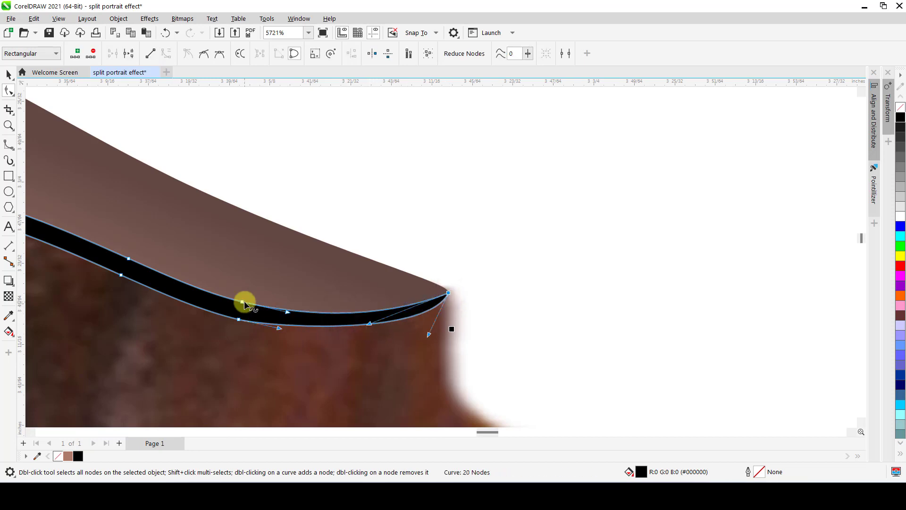
Delete the following pair of nodes toward the collar side, smooth the black line's taper into its tip and finish node editing.
{"action": "double_click", "coordinate": [242, 302]}
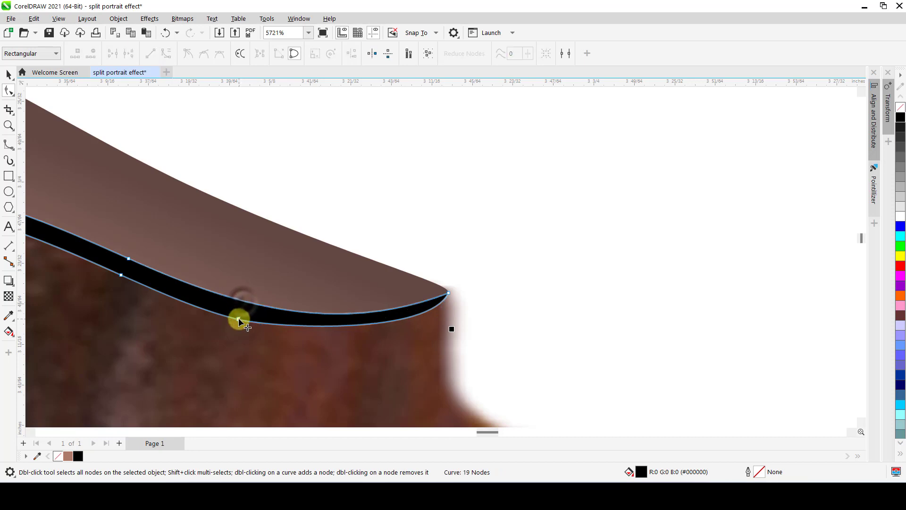
{"action": "double_click", "coordinate": [239, 319]}
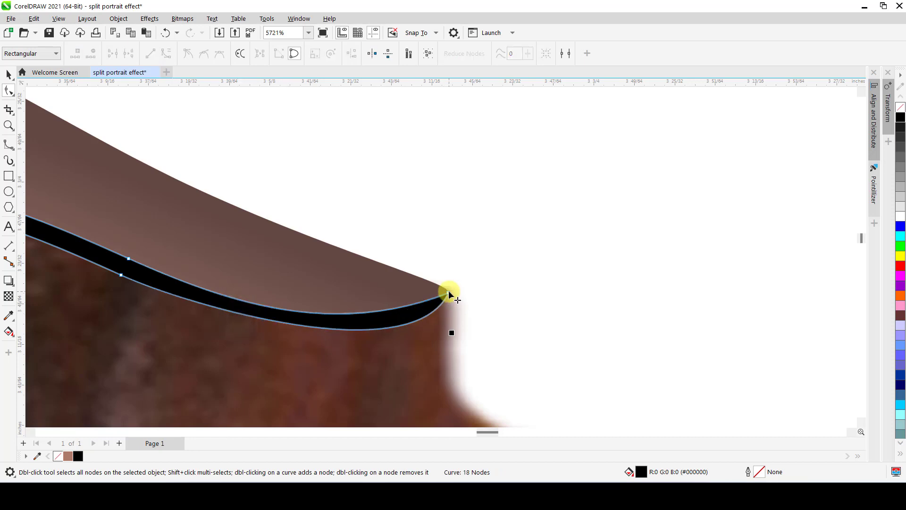
{"action": "left_click_drag", "start_coordinate": [449, 293], "coordinate": [370, 348]}
{"action": "scroll", "coordinate": [373, 317], "scroll_direction": "down", "scroll_amount": 3}
{"action": "scroll", "coordinate": [374, 314], "scroll_direction": "down", "scroll_amount": 2}
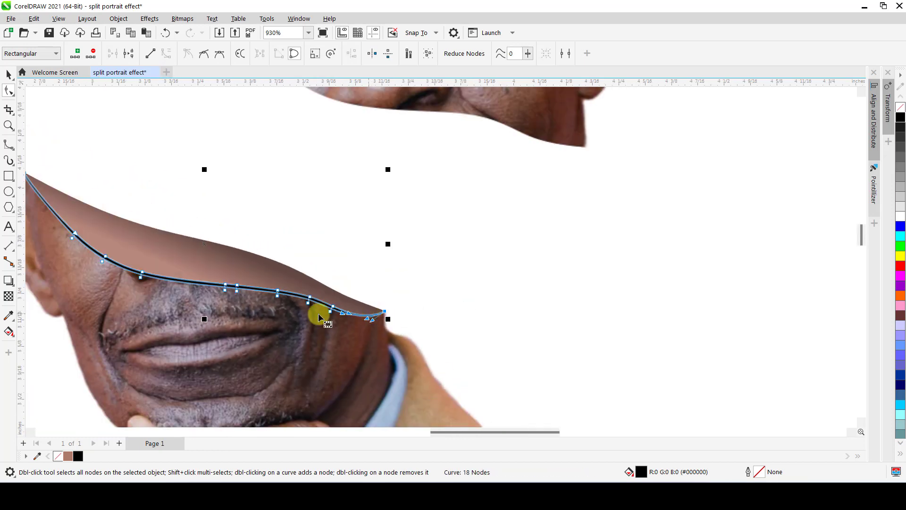
{"action": "key", "text": "space"}
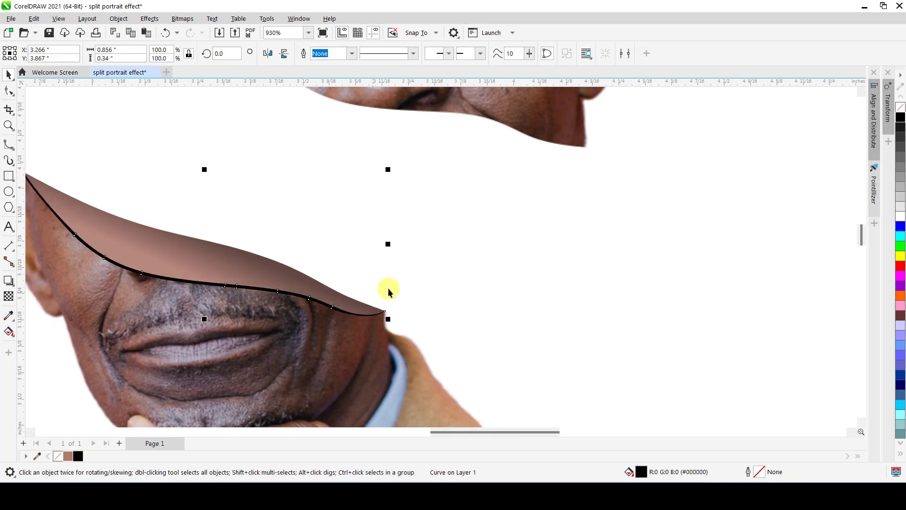
Fill the black edge line with the skin color R174 G123 B109 and tint it with white to #C49F95.
{"action": "scroll", "coordinate": [389, 289], "scroll_direction": "down", "scroll_amount": 3}
{"action": "left_click", "coordinate": [282, 294]}
{"action": "scroll", "coordinate": [283, 293], "scroll_direction": "up", "scroll_amount": 3}
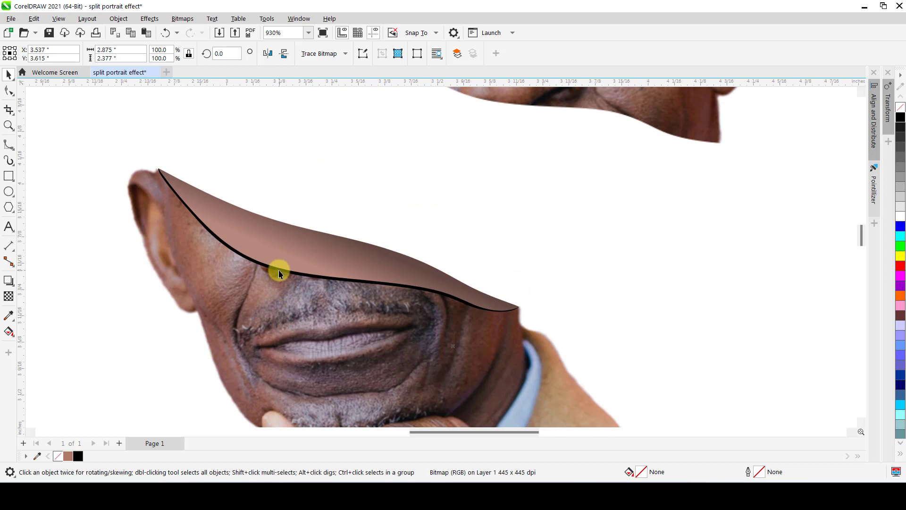
{"action": "left_click", "coordinate": [279, 271]}
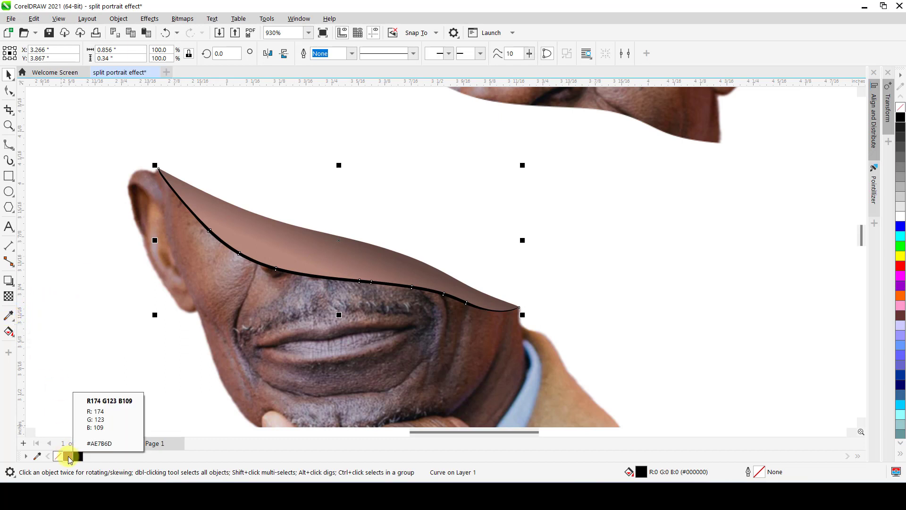
{"action": "left_click", "coordinate": [69, 456]}
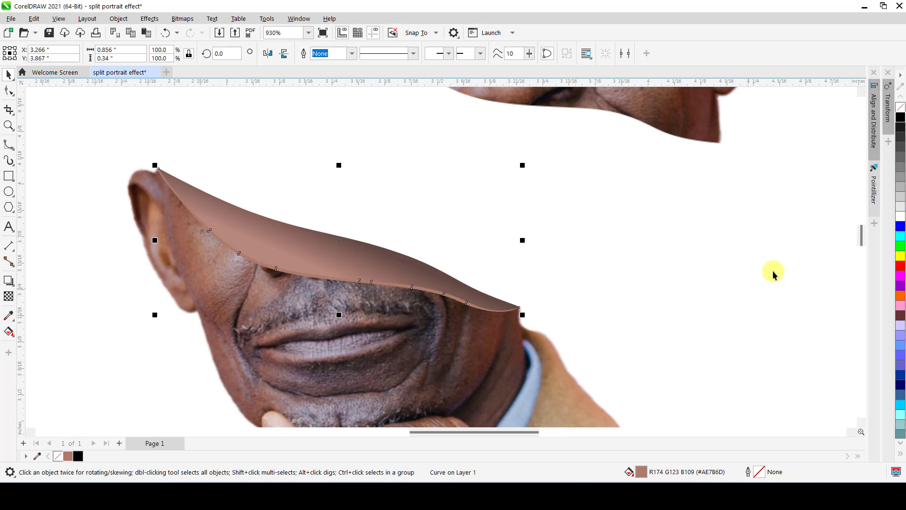
{"action": "left_click", "coordinate": [902, 221], "text": "ctrl"}
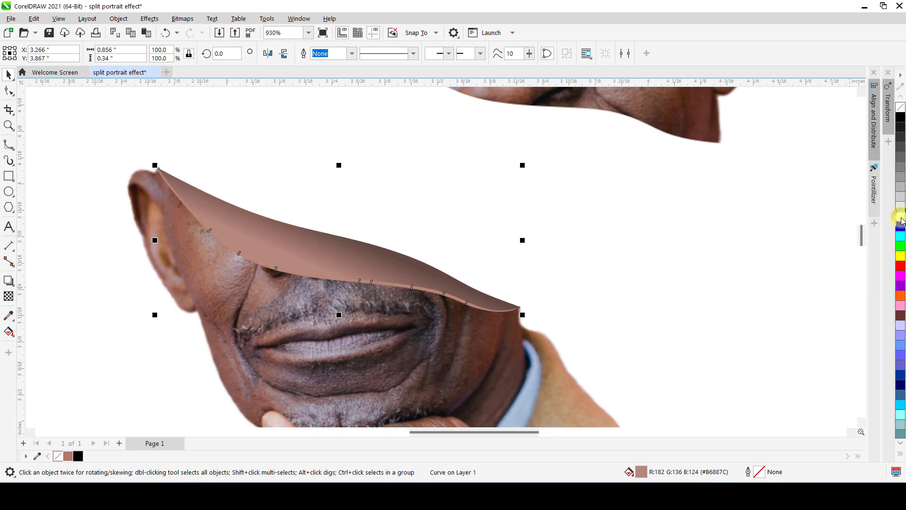
{"action": "left_click", "coordinate": [901, 221], "text": "ctrl"}
{"action": "left_click", "coordinate": [902, 221], "text": "ctrl"}
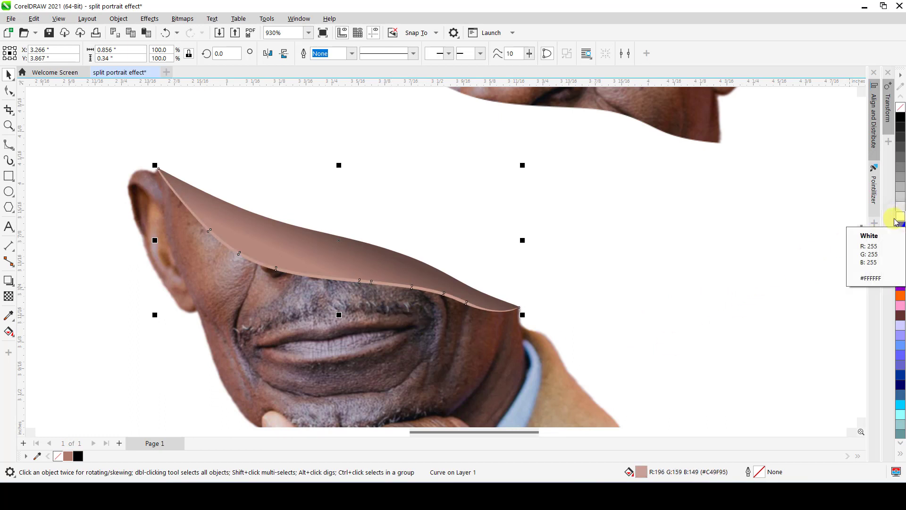
Move the man's upper head down toward the cut surface, to about X 3.38 in, Y 4.35 in.
{"action": "scroll", "coordinate": [458, 233], "scroll_direction": "down", "scroll_amount": 2}
{"action": "left_click", "coordinate": [279, 293]}
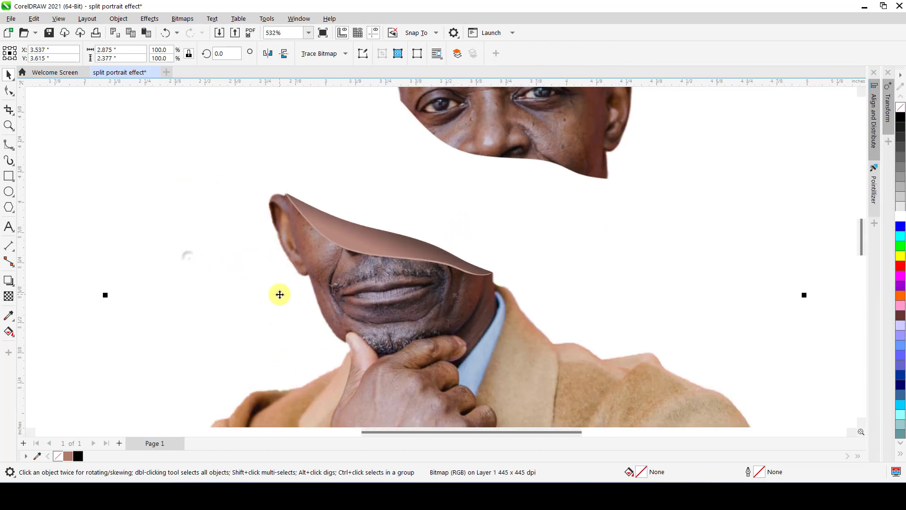
{"action": "scroll", "coordinate": [286, 291], "scroll_direction": "down", "scroll_amount": 3}
{"action": "scroll", "coordinate": [312, 269], "scroll_direction": "up", "scroll_amount": 3}
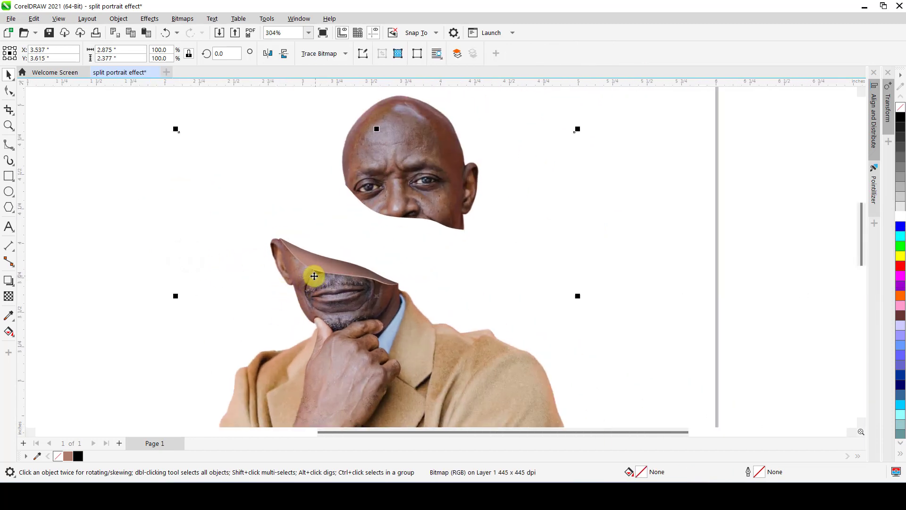
{"action": "scroll", "coordinate": [313, 266], "scroll_direction": "up", "scroll_amount": 3}
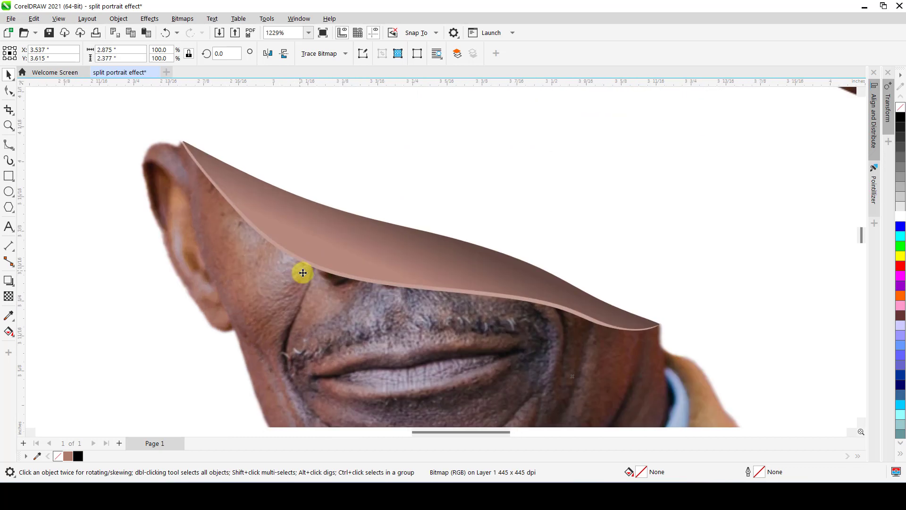
{"action": "scroll", "coordinate": [314, 267], "scroll_direction": "down", "scroll_amount": 5}
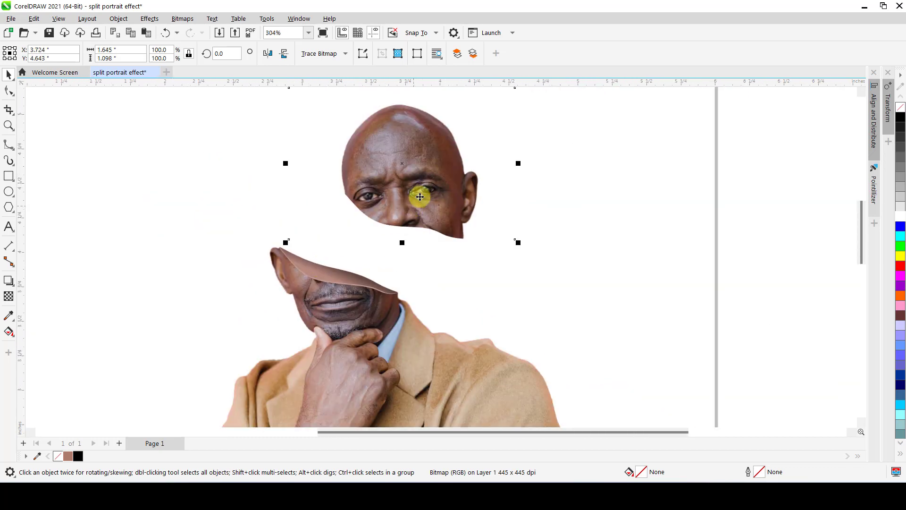
{"action": "left_click_drag", "start_coordinate": [414, 199], "coordinate": [376, 234]}
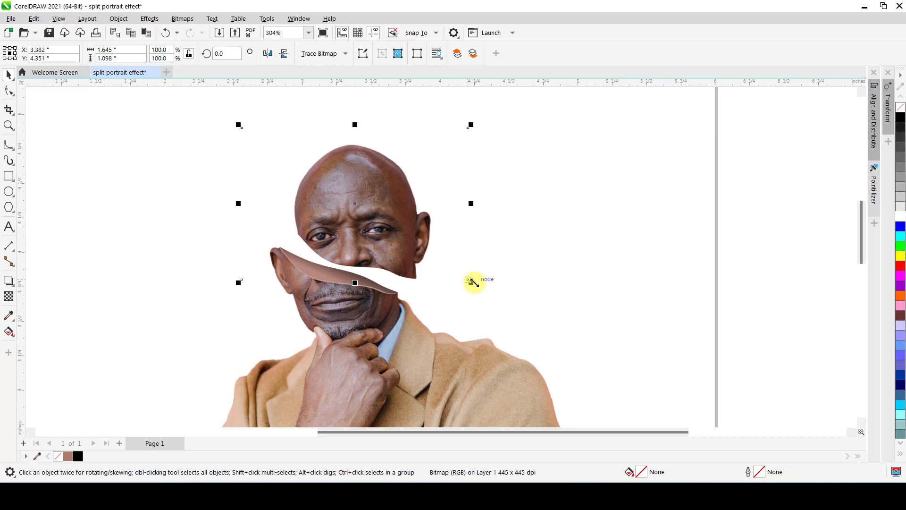
Rotate the upper head slightly clockwise, to an angle of about 356.4 degrees, and deselect it.
{"action": "left_click", "coordinate": [423, 269]}
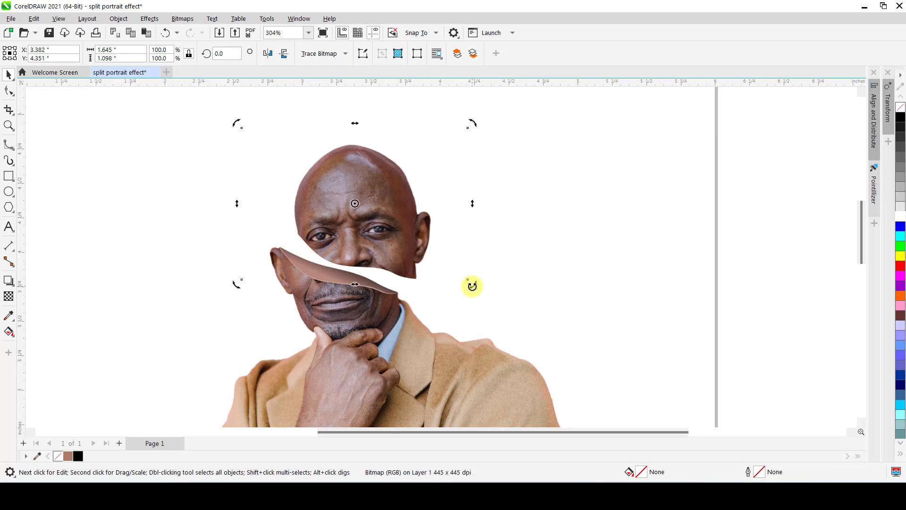
{"action": "left_click_drag", "start_coordinate": [471, 285], "coordinate": [425, 306]}
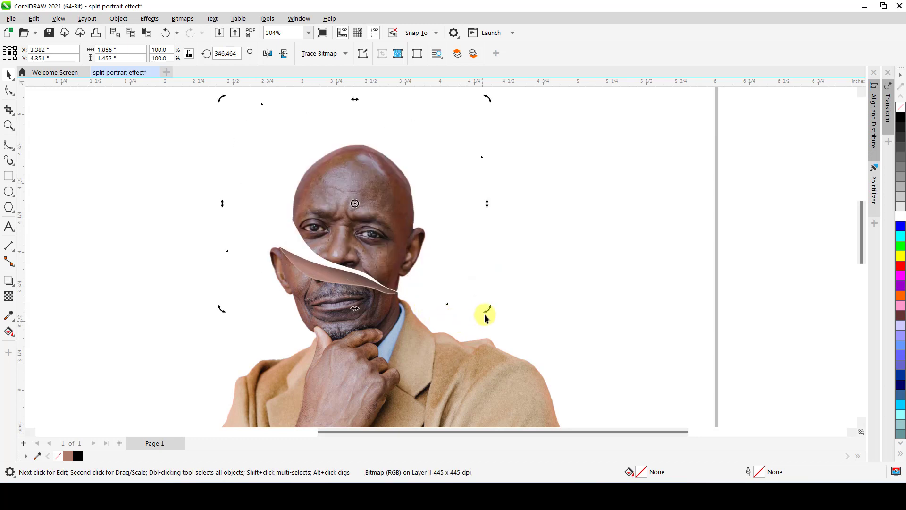
{"action": "mouse_move", "coordinate": [489, 312]}
{"action": "left_mouse_down"}
{"action": "mouse_move", "coordinate": [502, 308]}
{"action": "mouse_move", "coordinate": [496, 296]}
{"action": "left_mouse_up"}
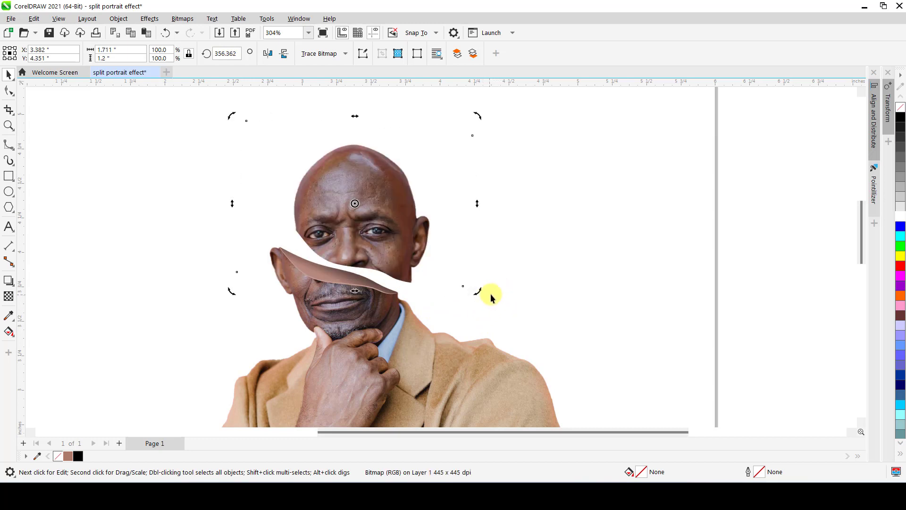
{"action": "left_click", "coordinate": [730, 280]}
Duplicate the light skin-colored edge line and place the copy along the upper head's lower cut edge.
{"action": "scroll", "coordinate": [360, 271], "scroll_direction": "up", "scroll_amount": 2}
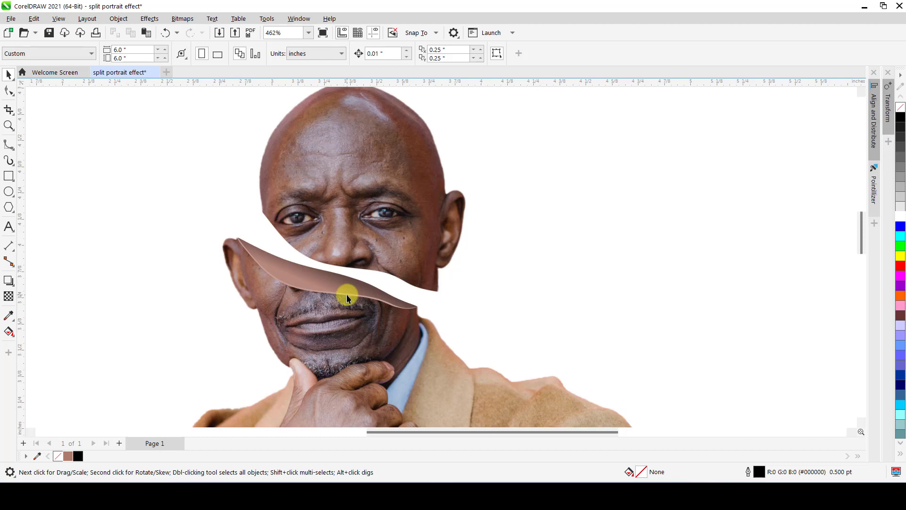
{"action": "left_click", "coordinate": [347, 294]}
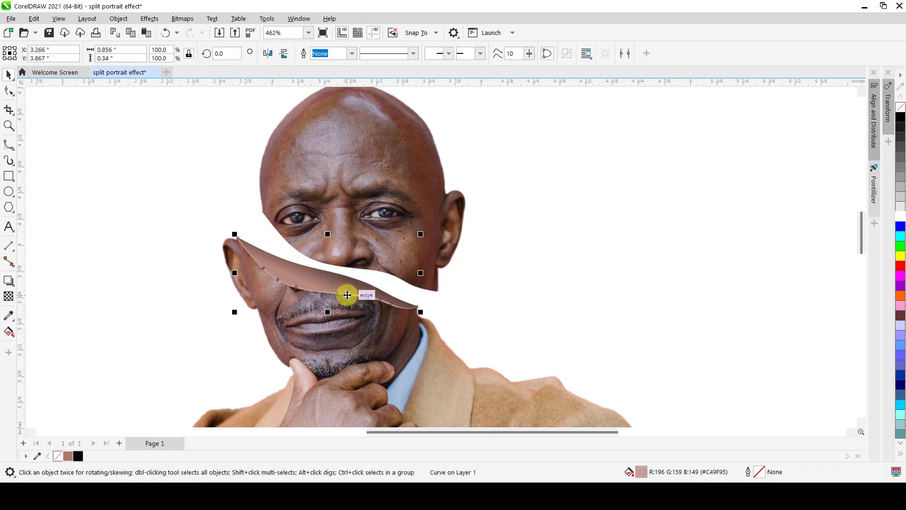
{"action": "key", "text": "ctrl+d"}
{"action": "scroll", "coordinate": [347, 238], "scroll_direction": "up", "scroll_amount": 3}
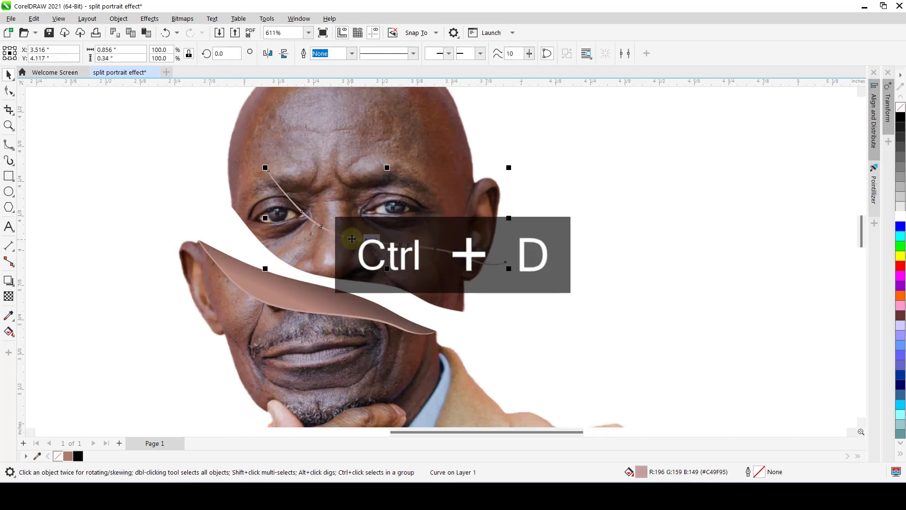
{"action": "left_click_drag", "start_coordinate": [347, 237], "coordinate": [299, 284]}
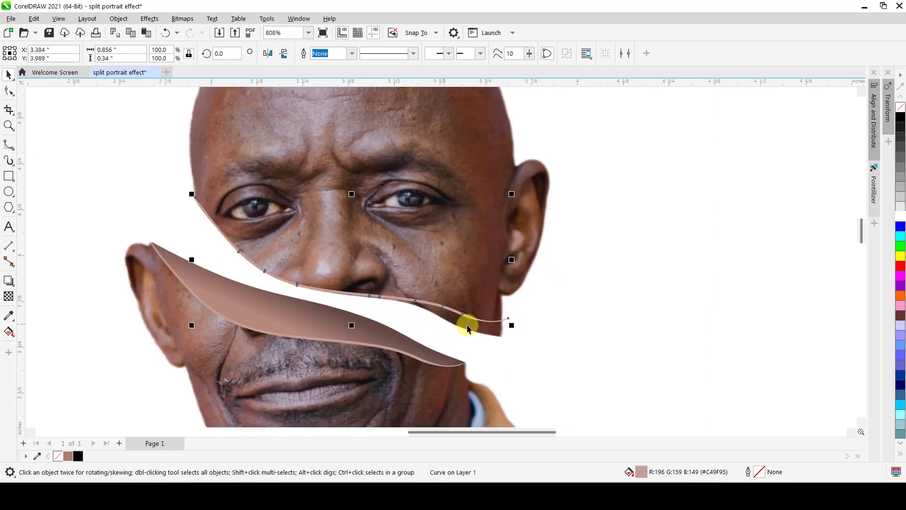
Try to fit the copied edge line to the upper head's cut by rotating it to about 357.2 degrees.
{"action": "scroll", "coordinate": [490, 329], "scroll_direction": "up", "scroll_amount": 3}
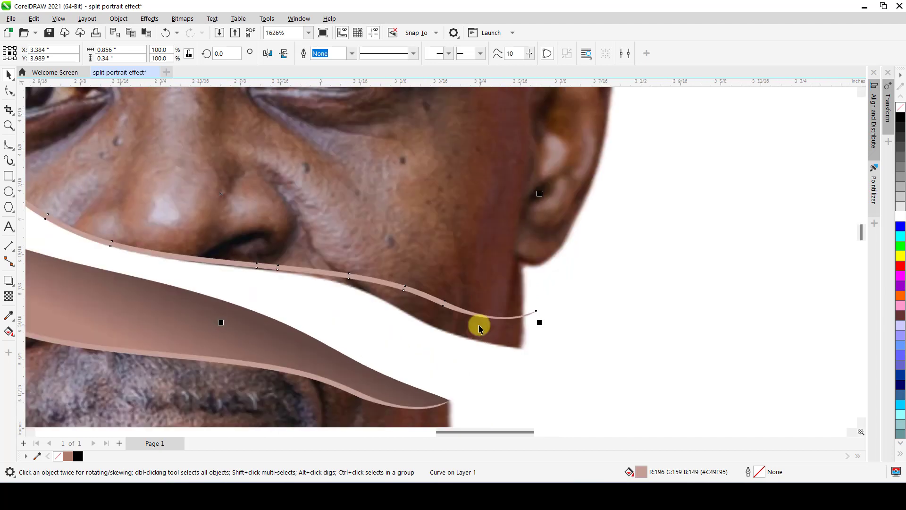
{"action": "left_click", "coordinate": [437, 298]}
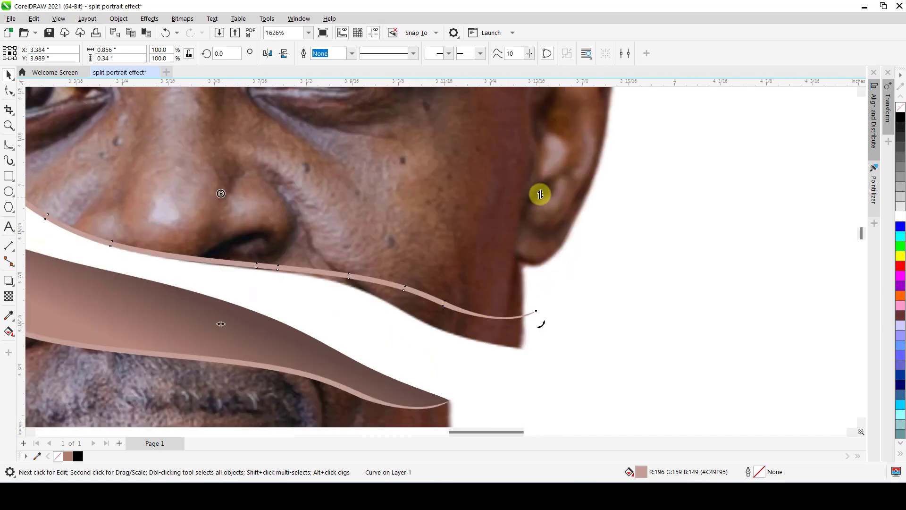
{"action": "left_click_drag", "start_coordinate": [540, 193], "coordinate": [530, 226]}
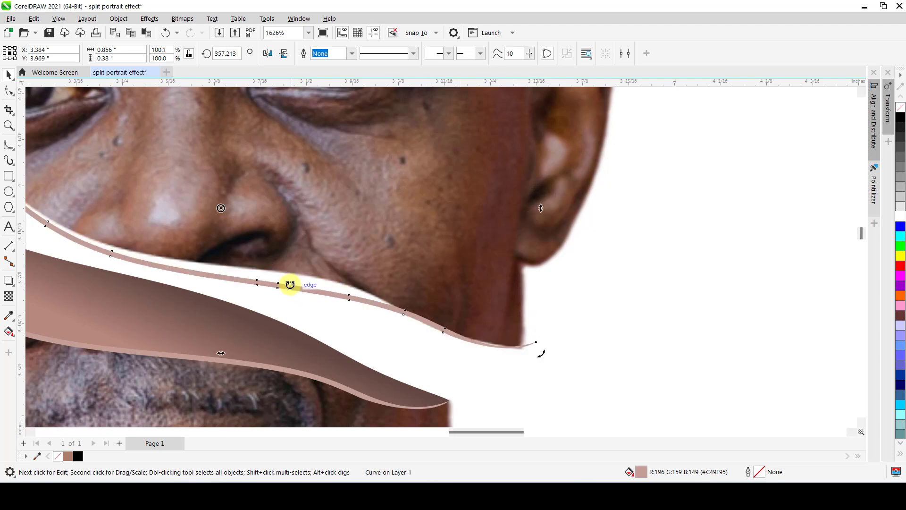
{"action": "scroll", "coordinate": [289, 286], "scroll_direction": "down", "scroll_amount": 3}
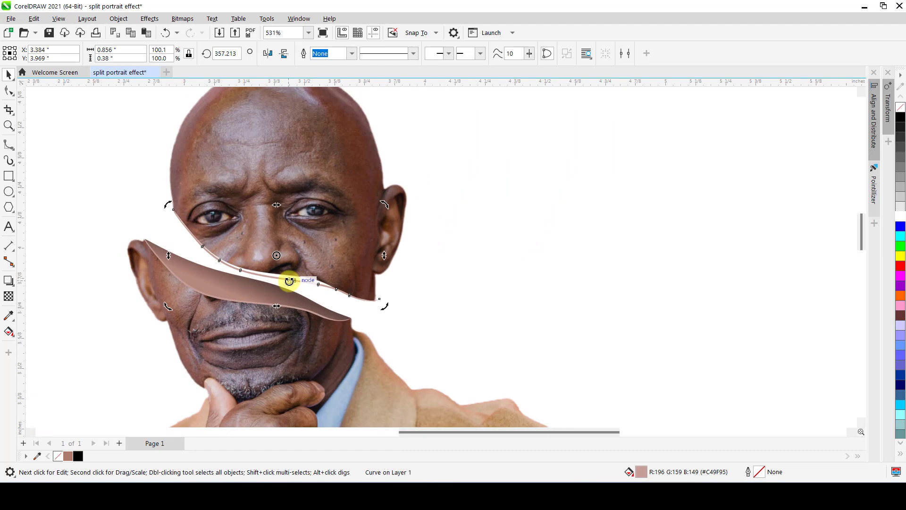
Delete the copied edge line and trace the upper head's lower cut edge with an open B-Spline about 0.84 in wide and 0.39 in high.
{"action": "key", "text": "Delete"}
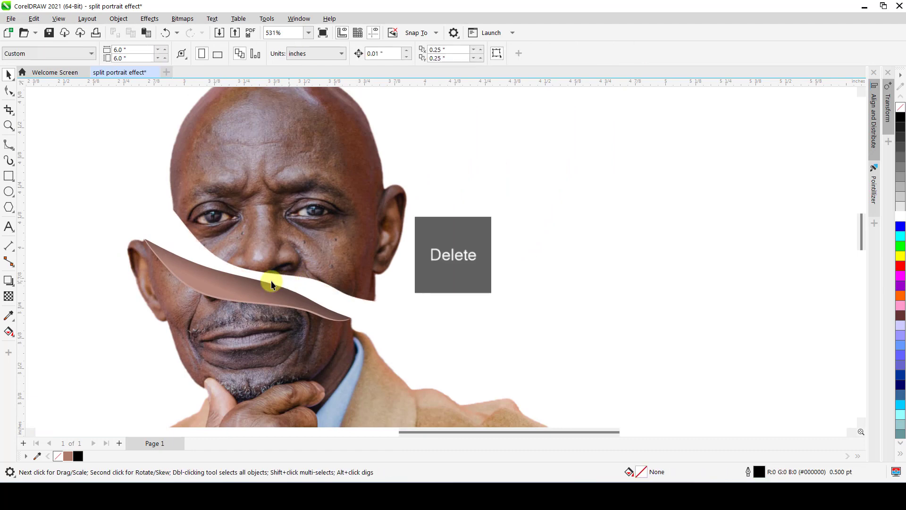
{"action": "left_click", "coordinate": [9, 146]}
{"action": "scroll", "coordinate": [165, 232], "scroll_direction": "up", "scroll_amount": 1}
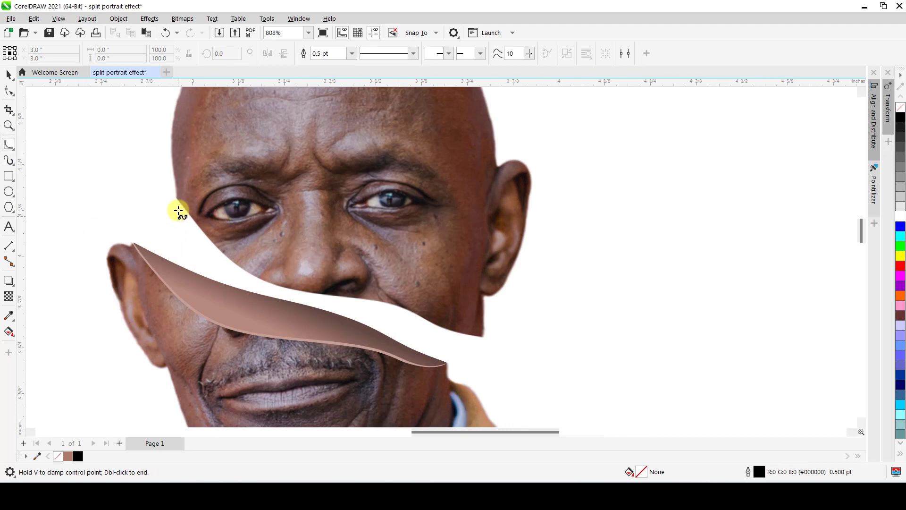
{"action": "left_click", "coordinate": [176, 198]}
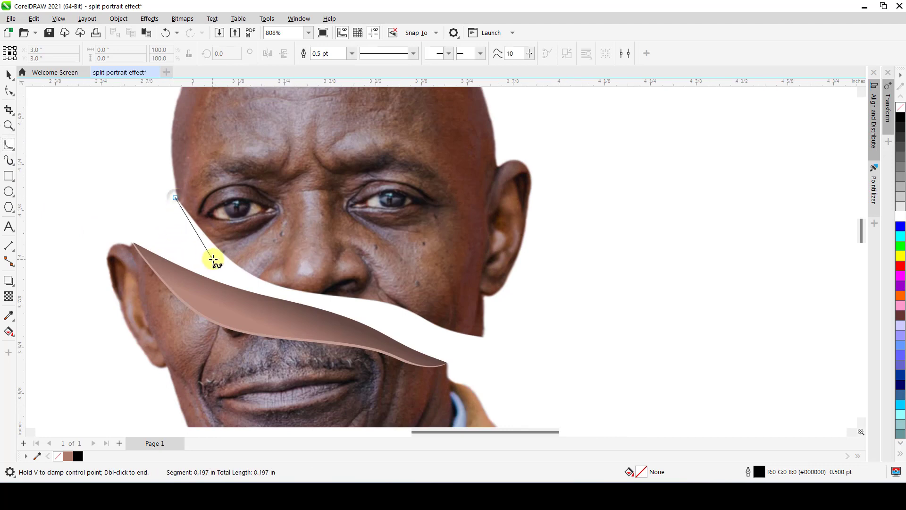
{"action": "left_click_drag", "start_coordinate": [199, 225], "coordinate": [225, 257]}
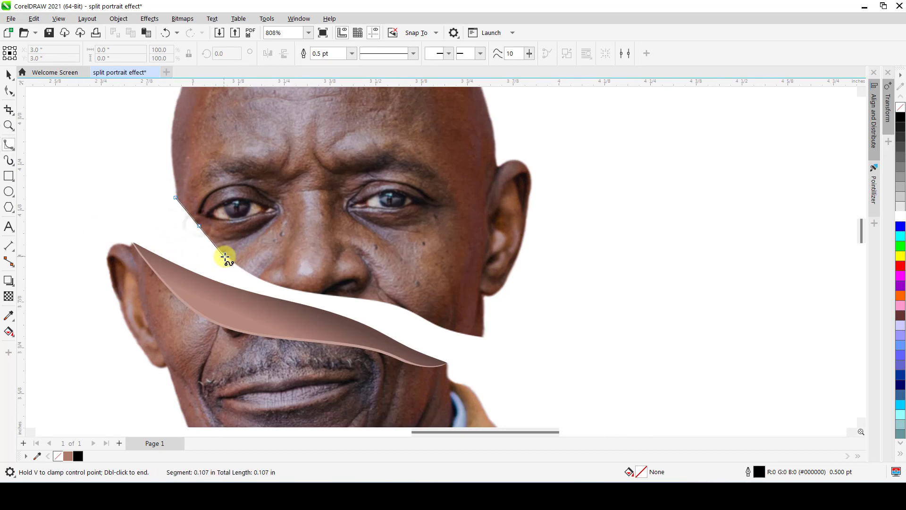
{"action": "left_click", "coordinate": [223, 254]}
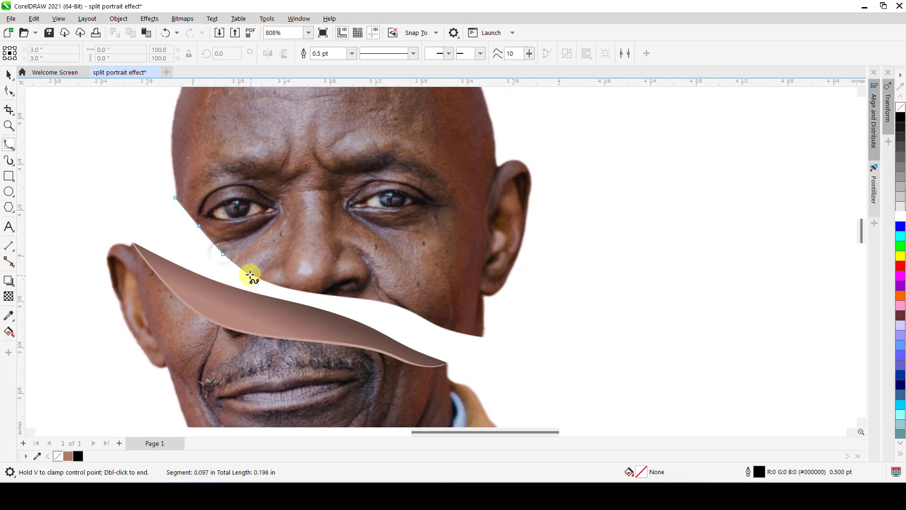
{"action": "left_click", "coordinate": [250, 274]}
{"action": "left_click", "coordinate": [286, 288]}
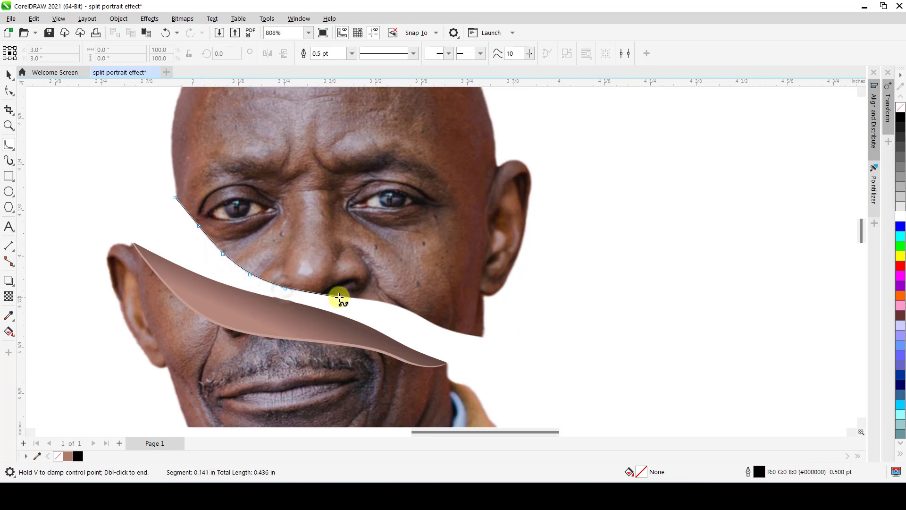
{"action": "left_click", "coordinate": [339, 297]}
{"action": "left_click", "coordinate": [387, 302]}
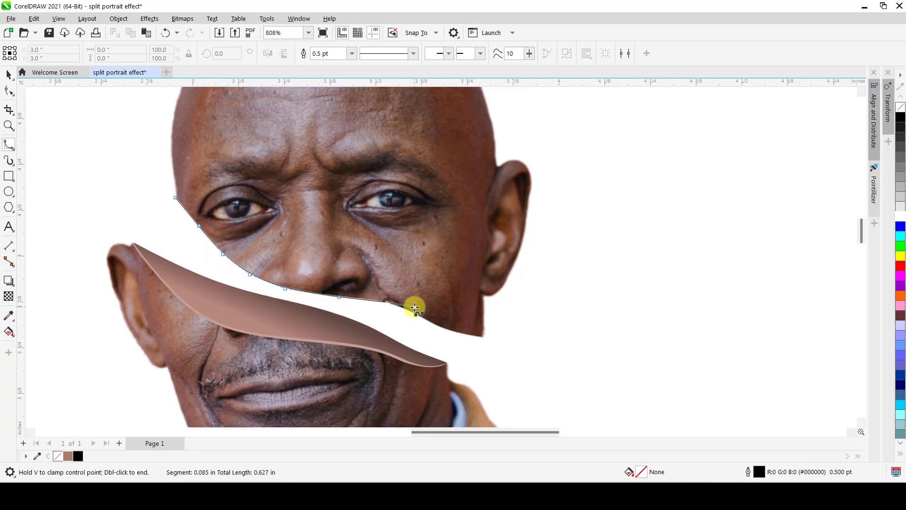
{"action": "left_click", "coordinate": [401, 306]}
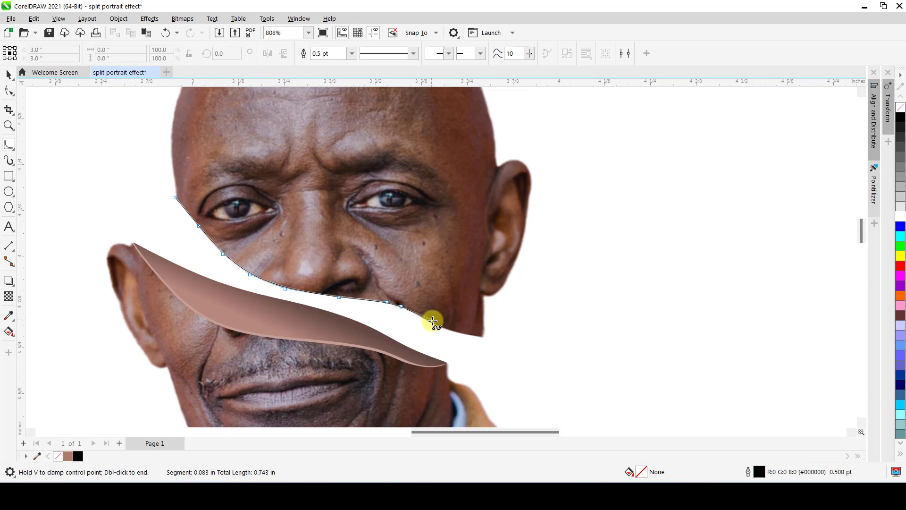
{"action": "left_click", "coordinate": [429, 320]}
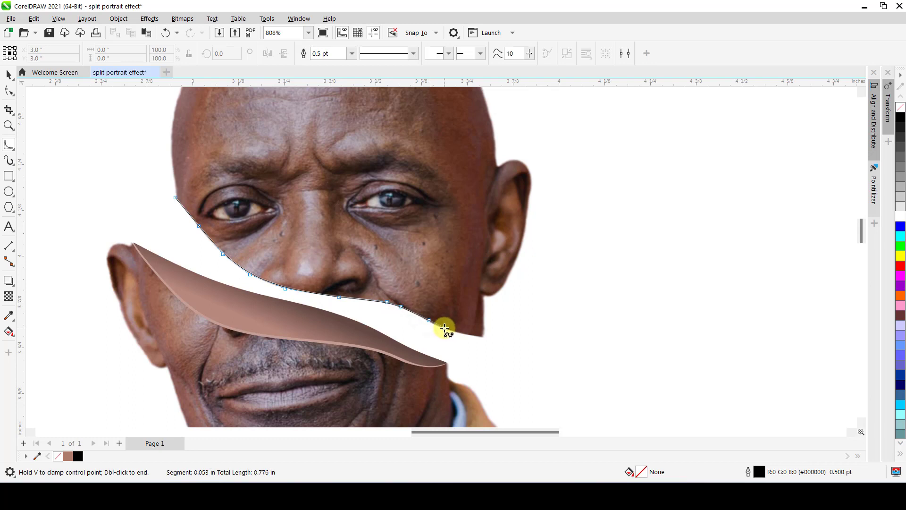
{"action": "left_click", "coordinate": [443, 327]}
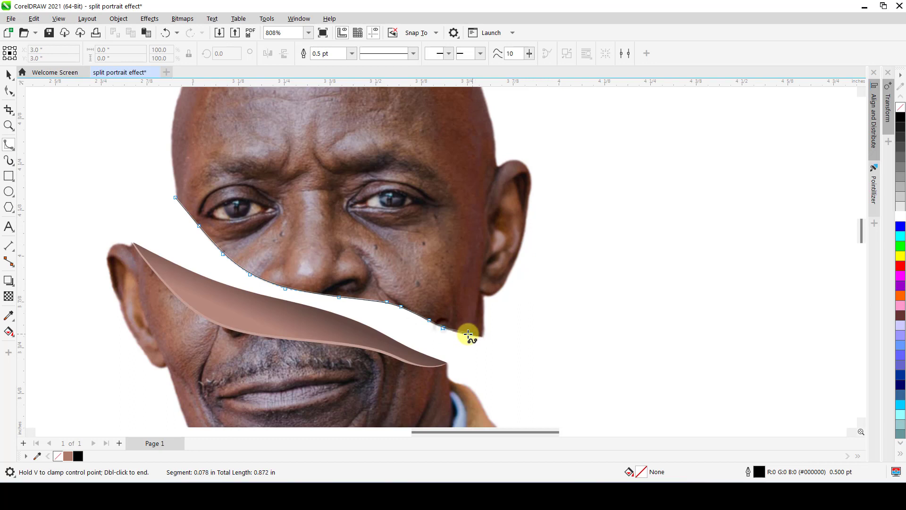
{"action": "left_click", "coordinate": [464, 335]}
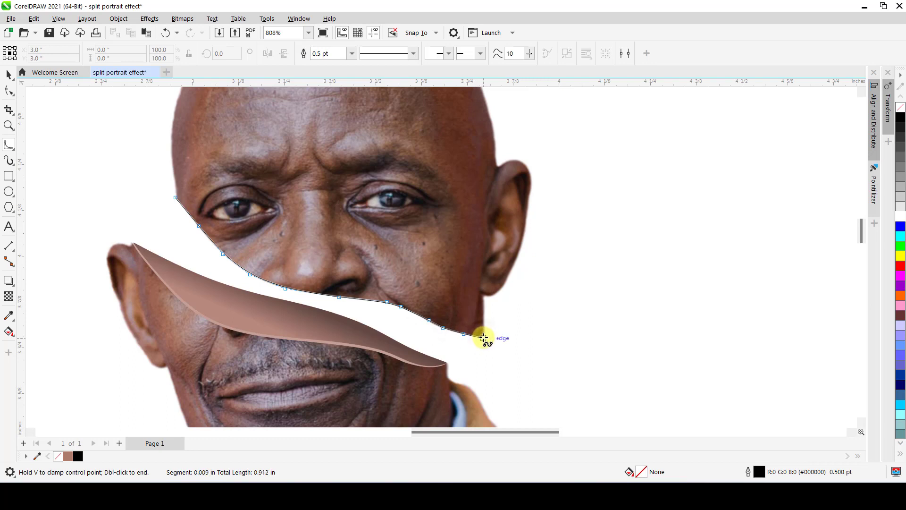
{"action": "key", "text": "Return"}
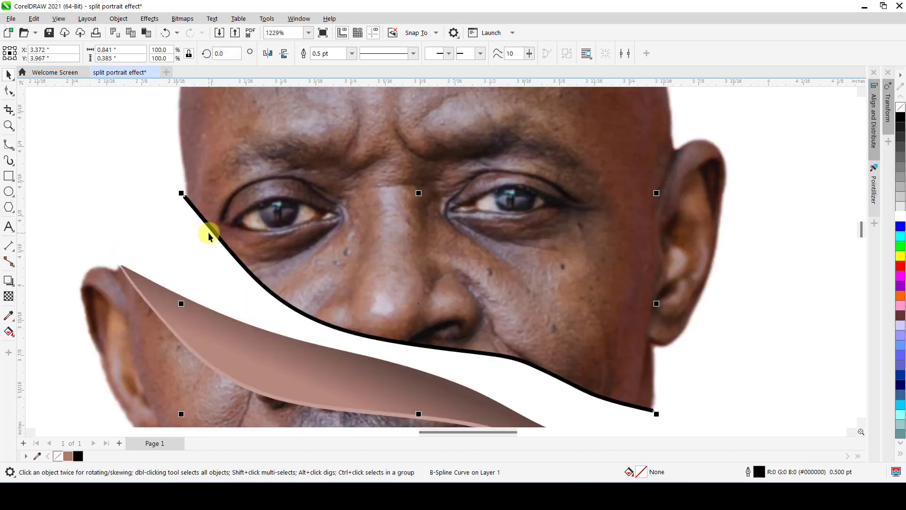
Convert the traced outline to an object and taper its end at the temple to a point by deleting surplus nodes.
{"action": "key", "text": "ctrl+shift+q"}
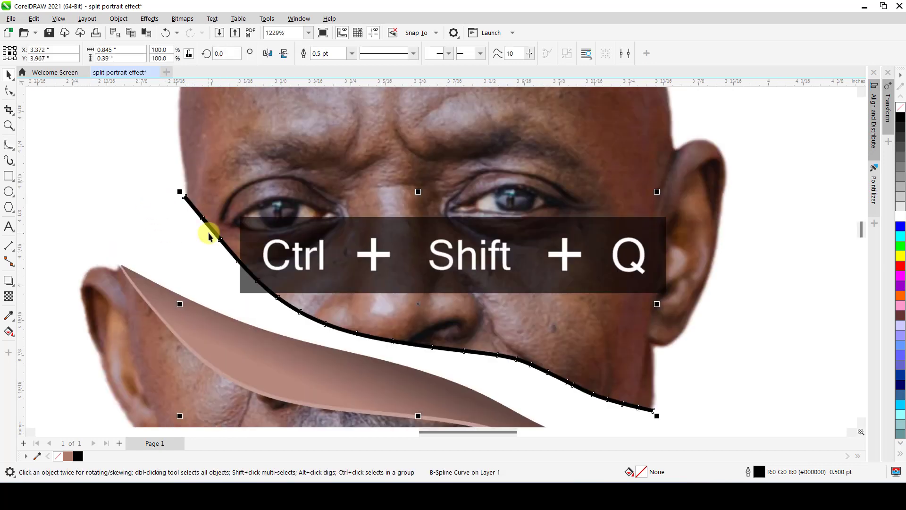
{"action": "scroll", "coordinate": [189, 202], "scroll_direction": "up", "scroll_amount": 2}
{"action": "double_click", "coordinate": [185, 203]}
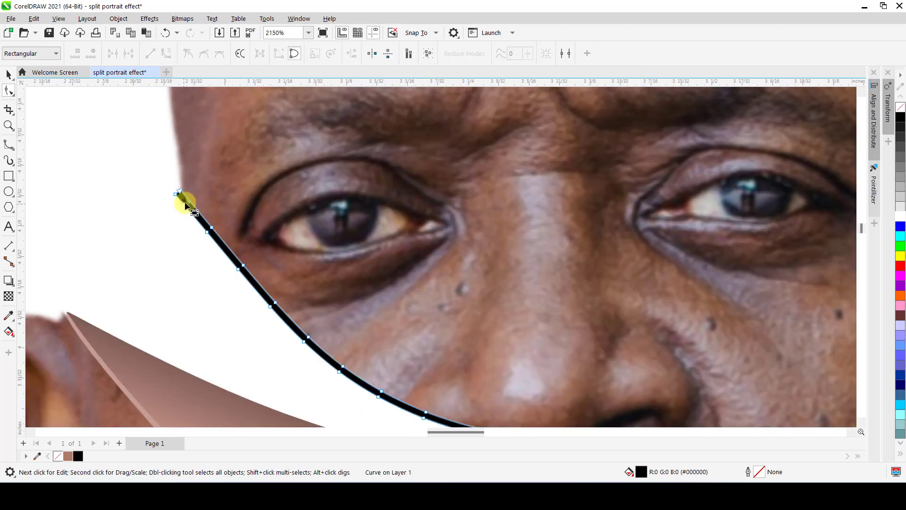
{"action": "double_click", "coordinate": [176, 194]}
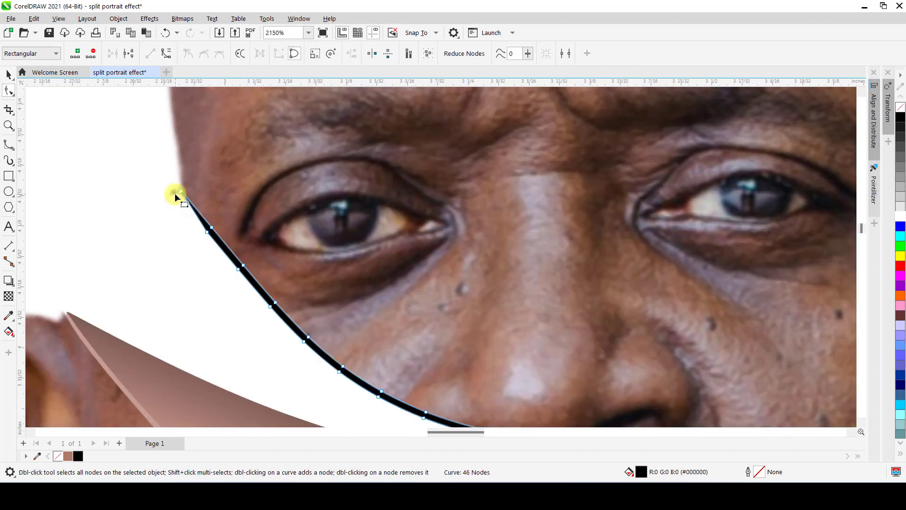
{"action": "double_click", "coordinate": [211, 230]}
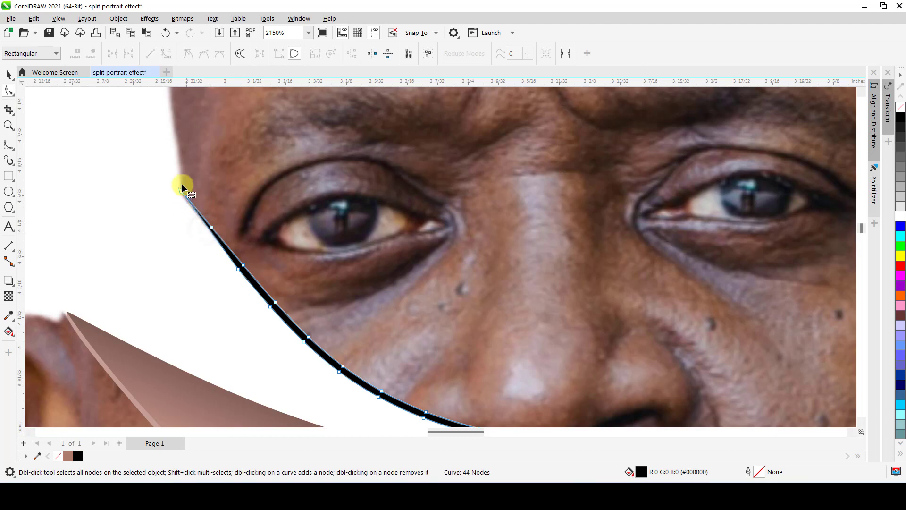
{"action": "scroll", "coordinate": [183, 187], "scroll_direction": "up", "scroll_amount": 4}
{"action": "left_click_drag", "start_coordinate": [180, 202], "coordinate": [179, 204]}
{"action": "scroll", "coordinate": [301, 273], "scroll_direction": "down", "scroll_amount": 4}
{"action": "scroll", "coordinate": [222, 244], "scroll_direction": "down", "scroll_amount": 6}
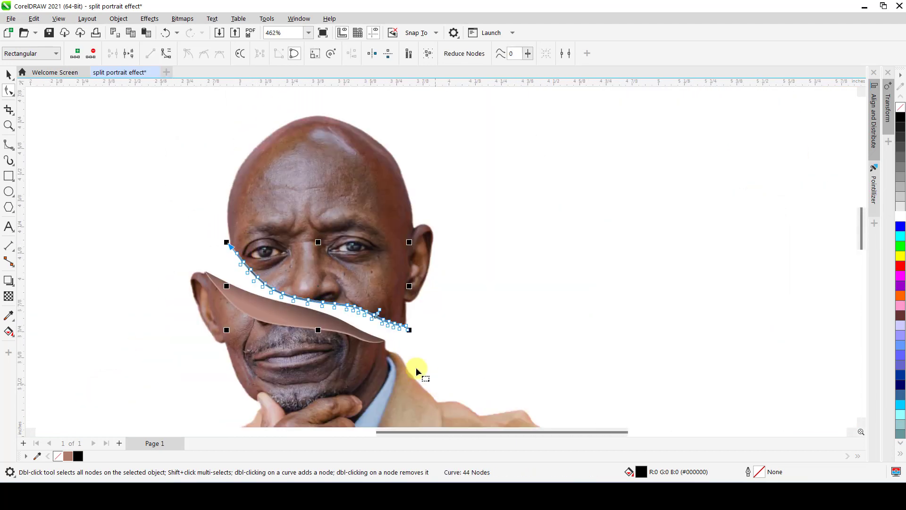
Delete the surplus nodes at the black line's end below the ear and pull the tip's curve handle inward to form a point.
{"action": "scroll", "coordinate": [402, 317], "scroll_direction": "up", "scroll_amount": 5}
{"action": "scroll", "coordinate": [402, 321], "scroll_direction": "up", "scroll_amount": 3}
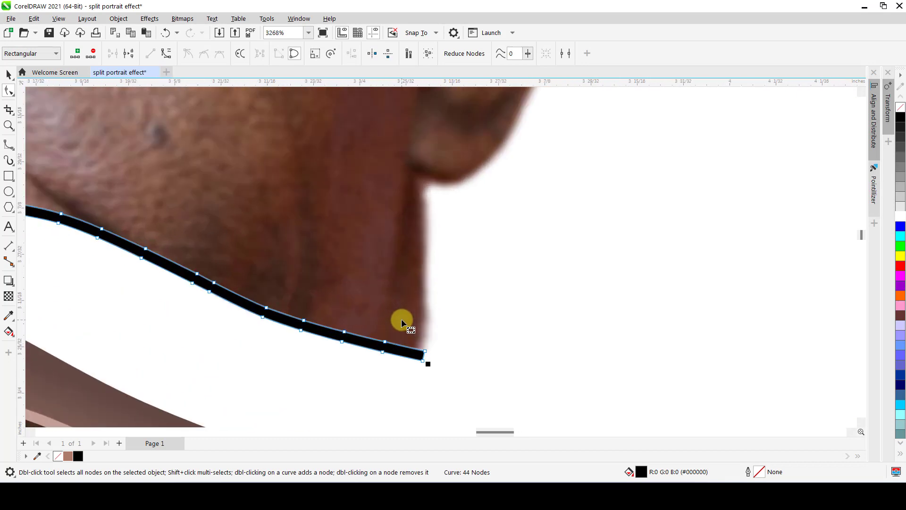
{"action": "double_click", "coordinate": [423, 361]}
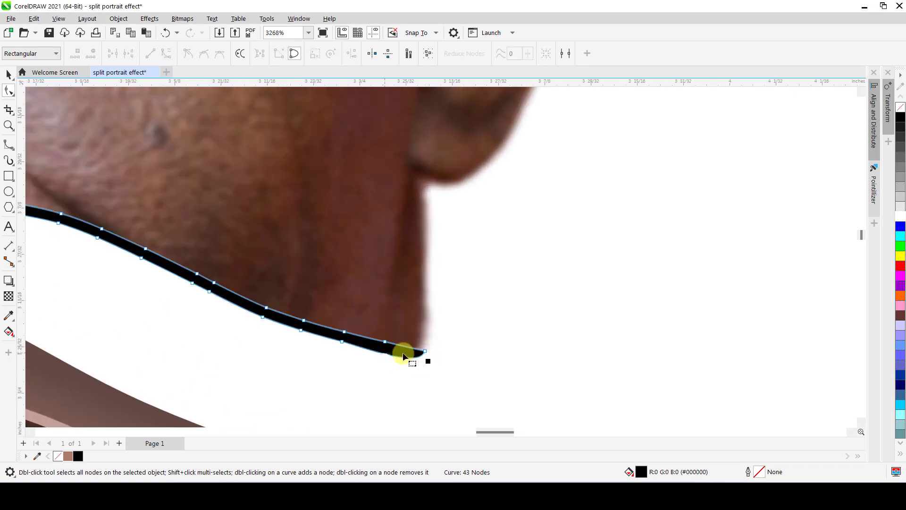
{"action": "double_click", "coordinate": [425, 355]}
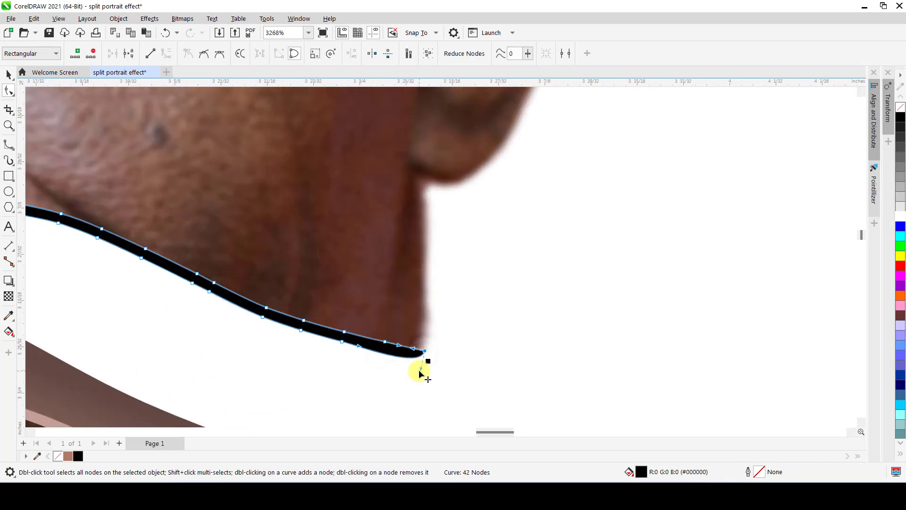
{"action": "left_click_drag", "start_coordinate": [421, 372], "coordinate": [377, 349]}
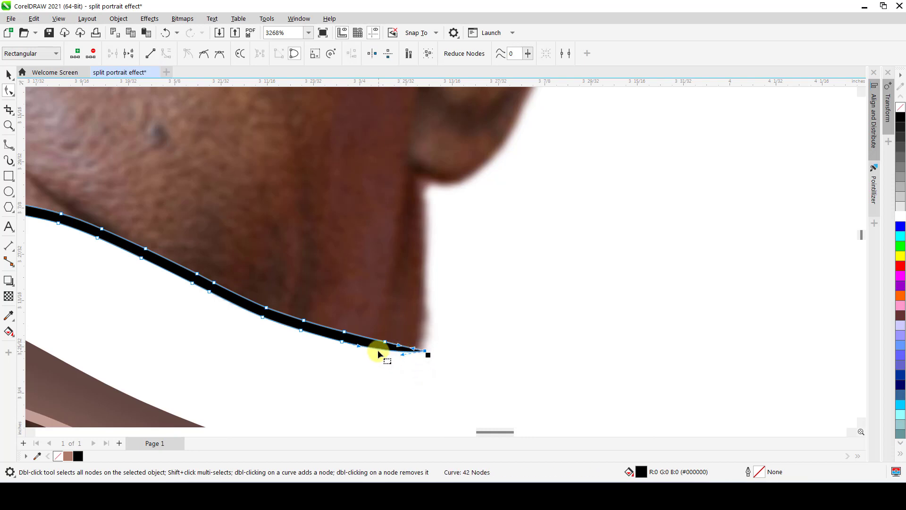
{"action": "double_click", "coordinate": [342, 341]}
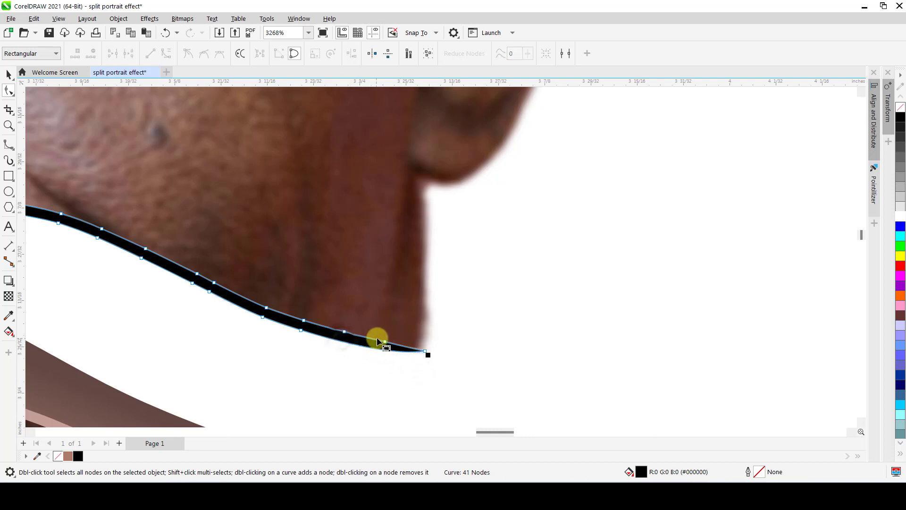
Refine the taper below the ear by removing another node, adjusting the curve handles and aligning the tip with the head's corner.
{"action": "left_click", "coordinate": [424, 351]}
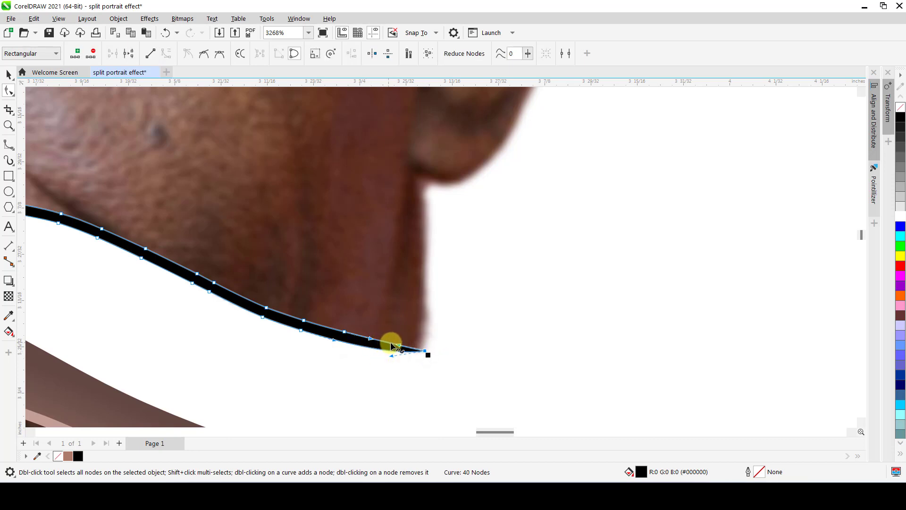
{"action": "left_click_drag", "start_coordinate": [392, 347], "coordinate": [381, 344]}
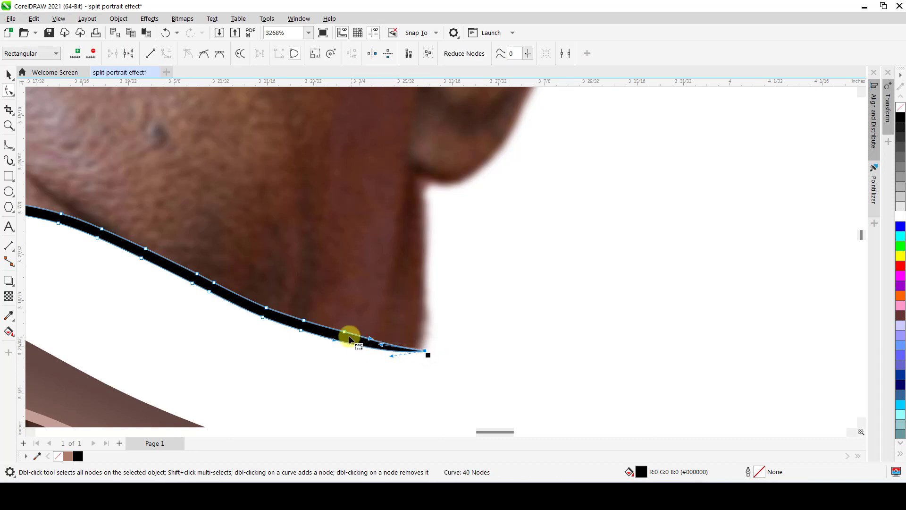
{"action": "double_click", "coordinate": [345, 333]}
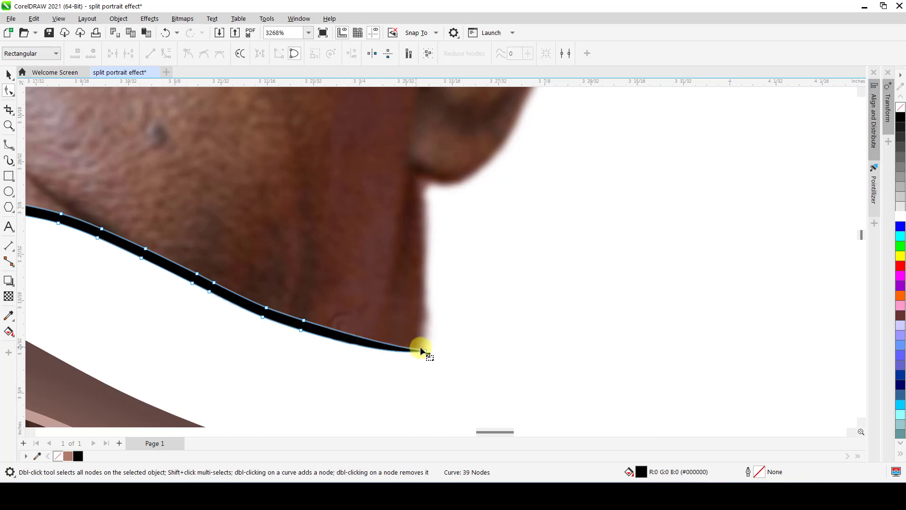
{"action": "left_click_drag", "start_coordinate": [421, 347], "coordinate": [363, 343]}
{"action": "scroll", "coordinate": [361, 335], "scroll_direction": "down", "scroll_amount": 1}
{"action": "scroll", "coordinate": [377, 338], "scroll_direction": "up", "scroll_amount": 3}
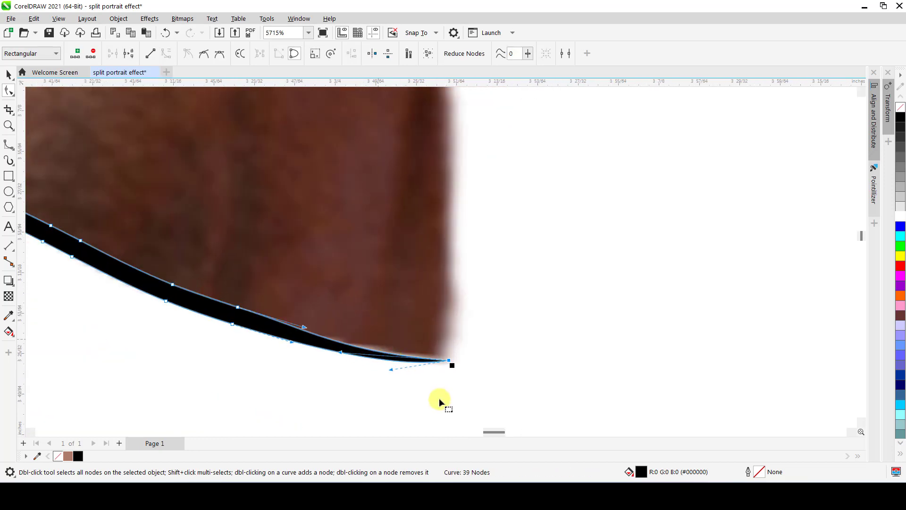
{"action": "left_click_drag", "start_coordinate": [449, 362], "coordinate": [448, 359]}
{"action": "scroll", "coordinate": [448, 361], "scroll_direction": "down", "scroll_amount": 5}
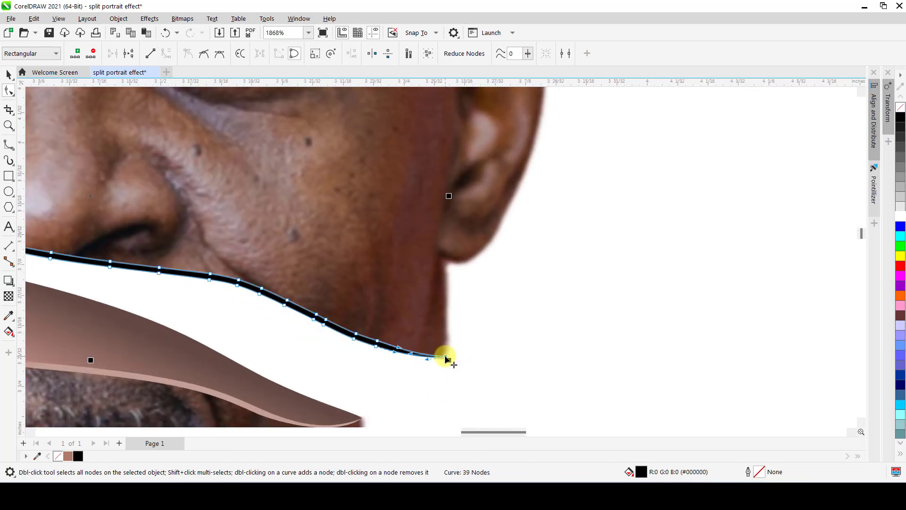
{"action": "key", "text": "space"}
{"action": "scroll", "coordinate": [446, 355], "scroll_direction": "down", "scroll_amount": 2}
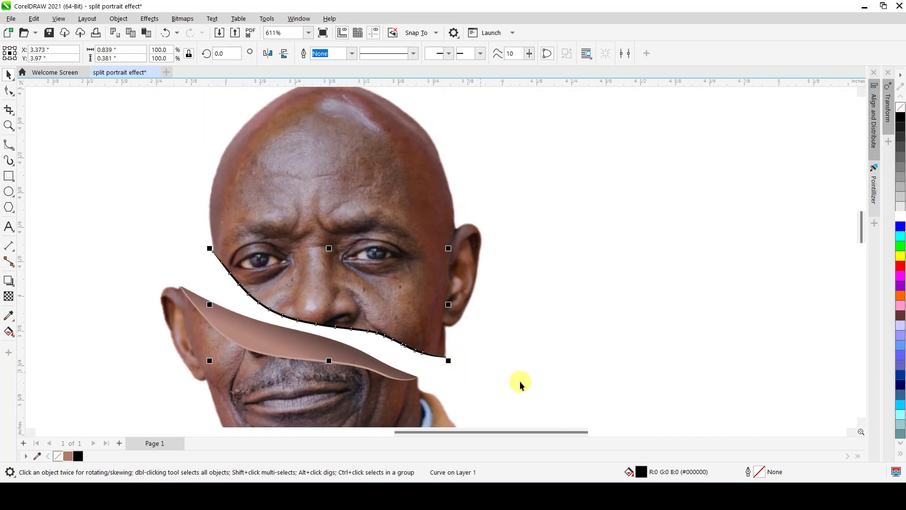
Copy the fill of the light skin-colored edge line on the cut surface to the black line along the upper head.
{"action": "left_click", "coordinate": [484, 372]}
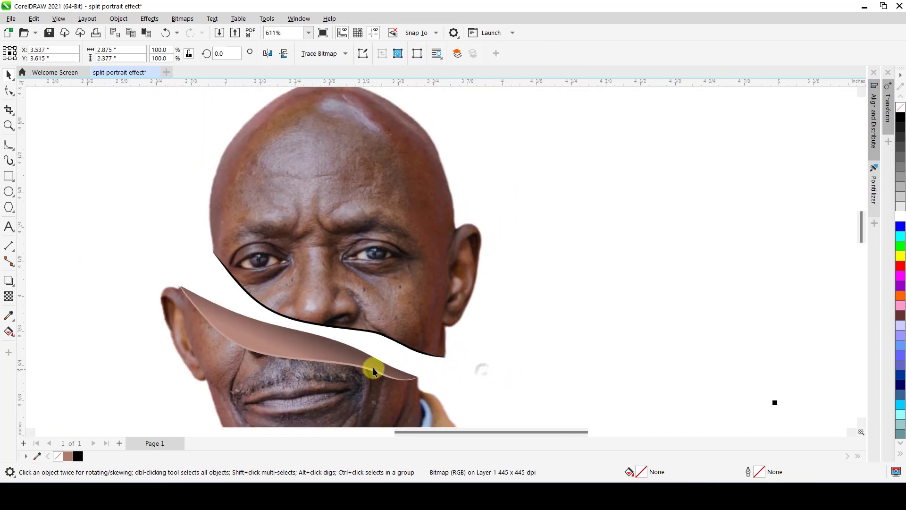
{"action": "scroll", "coordinate": [368, 373], "scroll_direction": "up", "scroll_amount": 1}
{"action": "left_click", "coordinate": [365, 371]}
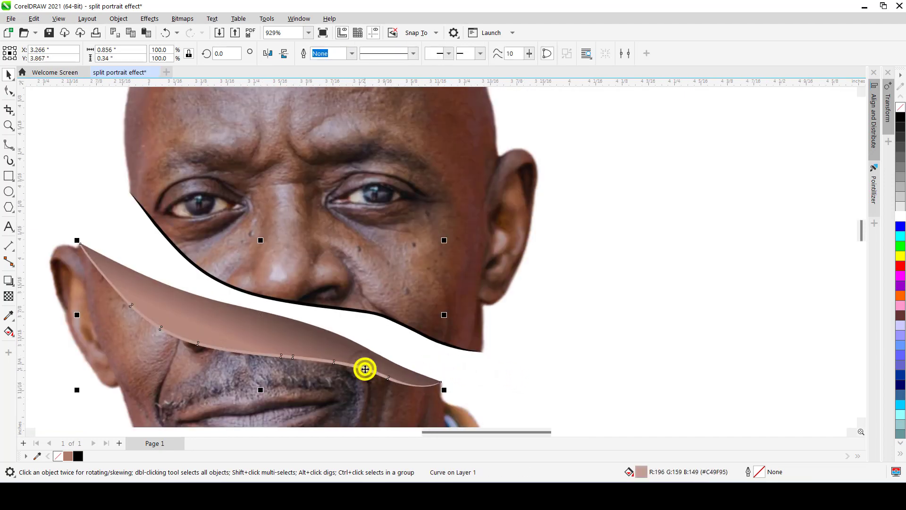
{"action": "left_click_drag", "start_coordinate": [365, 372], "coordinate": [360, 311]}
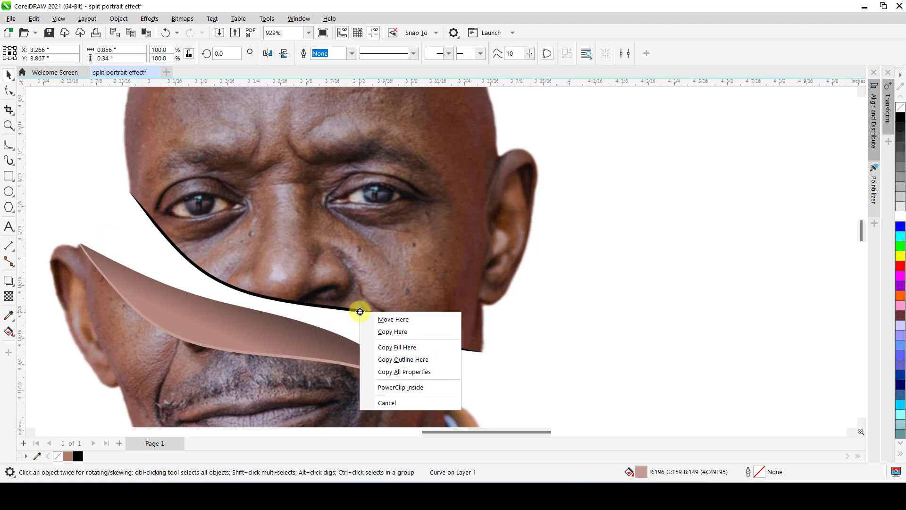
{"action": "left_click", "coordinate": [398, 350]}
{"action": "scroll", "coordinate": [320, 324], "scroll_direction": "down", "scroll_amount": 3}
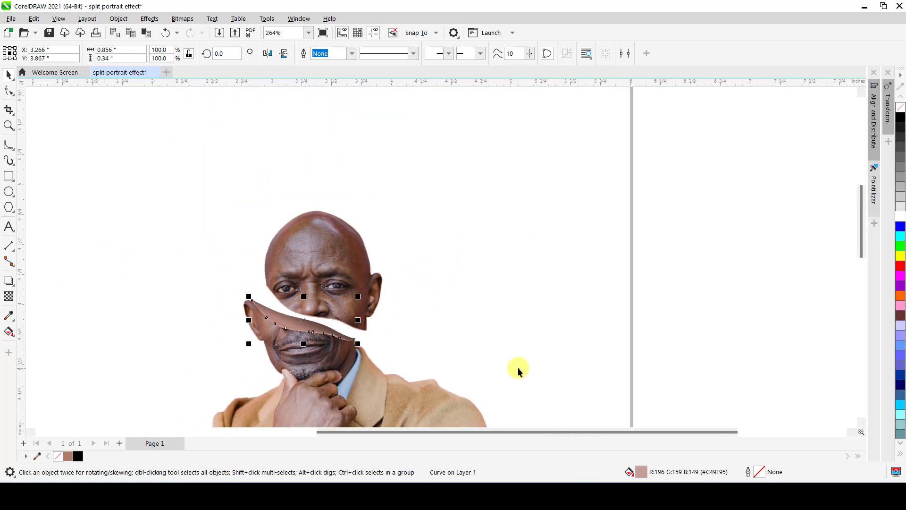
Lighten the fills of the lower cut-surface edge line and the upper-head edge line to #CAA9A0 by mixing in white.
{"action": "left_click", "coordinate": [505, 348]}
{"action": "scroll", "coordinate": [333, 324], "scroll_direction": "up", "scroll_amount": 3}
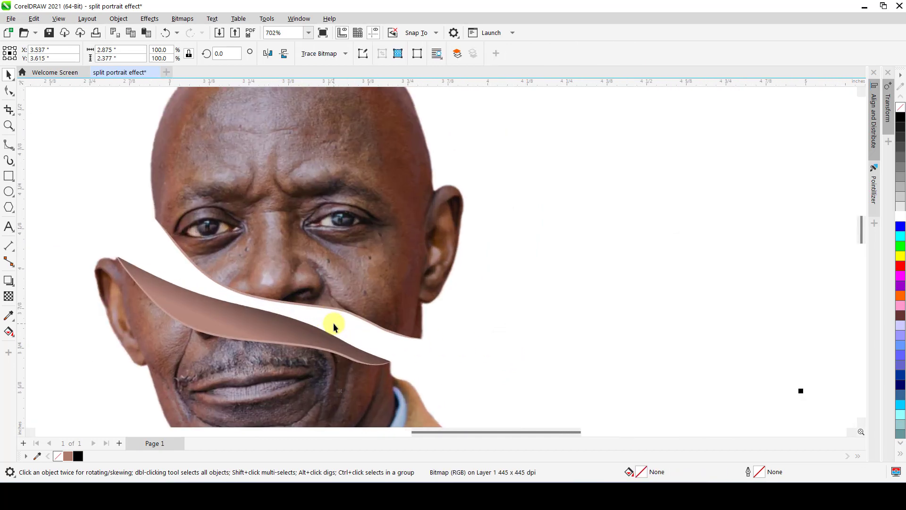
{"action": "scroll", "coordinate": [333, 326], "scroll_direction": "down", "scroll_amount": 4}
{"action": "scroll", "coordinate": [302, 338], "scroll_direction": "up", "scroll_amount": 3}
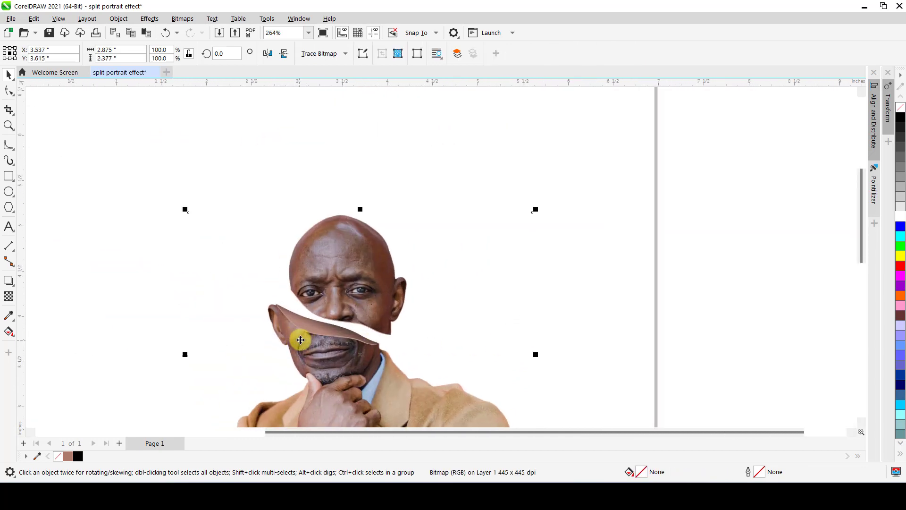
{"action": "scroll", "coordinate": [397, 331], "scroll_direction": "up", "scroll_amount": 2}
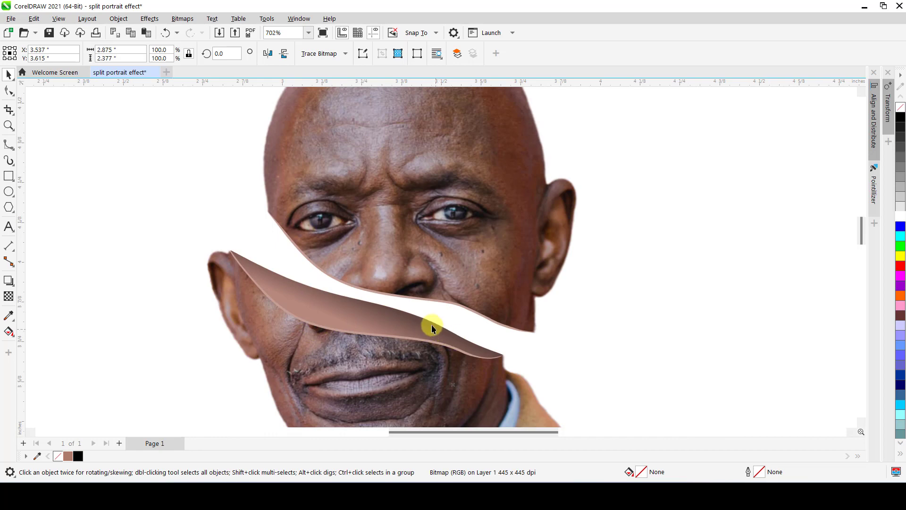
{"action": "scroll", "coordinate": [399, 239], "scroll_direction": "down", "scroll_amount": 2}
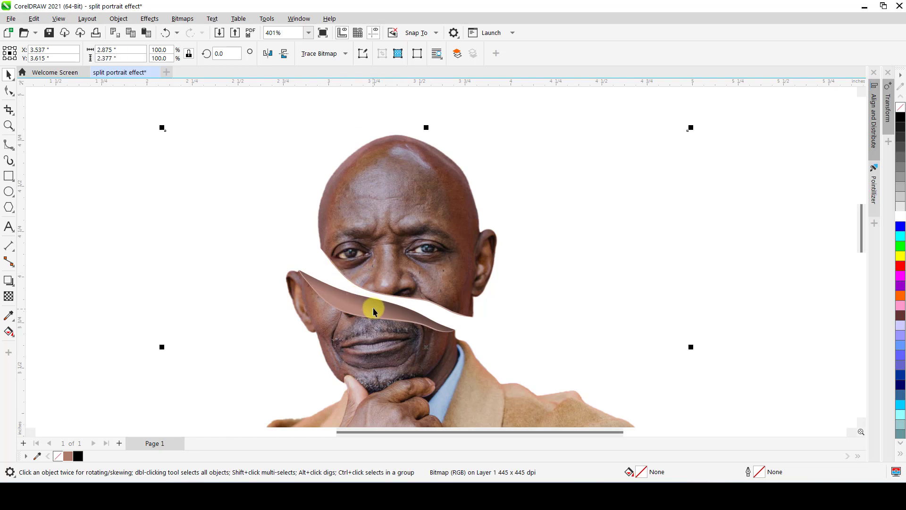
{"action": "scroll", "coordinate": [373, 307], "scroll_direction": "up", "scroll_amount": 2}
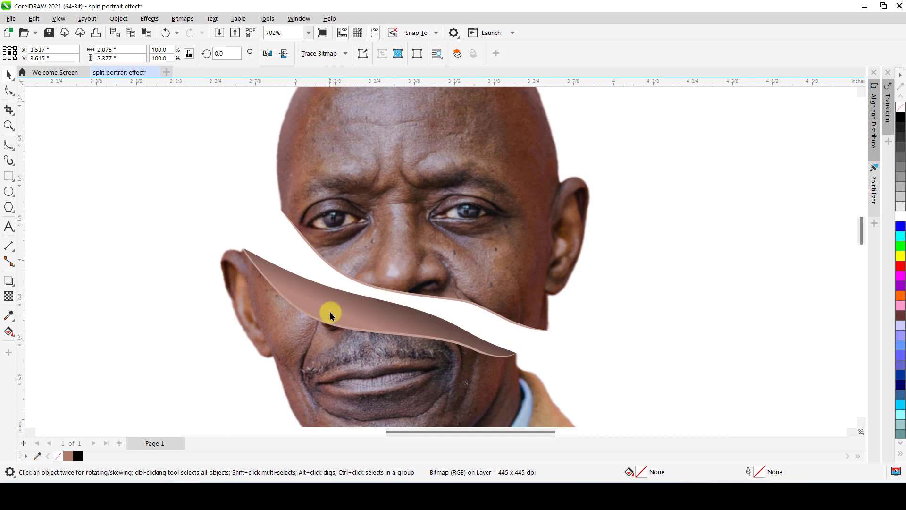
{"action": "left_click", "coordinate": [331, 323]}
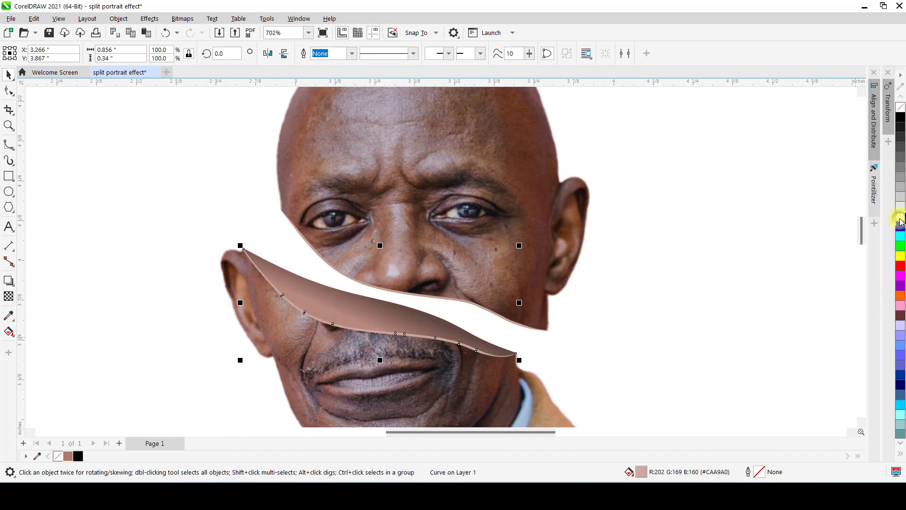
{"action": "left_click", "coordinate": [456, 301]}
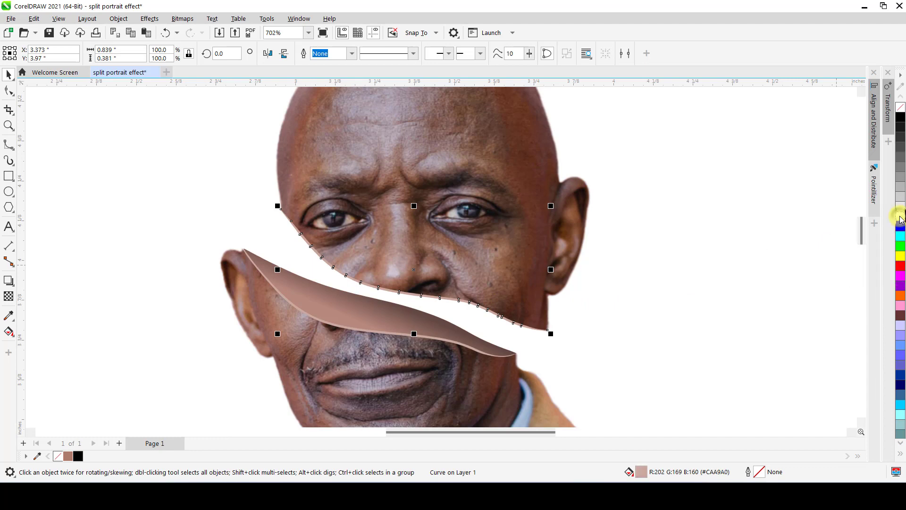
Clear the selection and examine the lightened edges of the split face both close up and across the whole portrait.
{"action": "scroll", "coordinate": [468, 257], "scroll_direction": "down", "scroll_amount": 3}
{"action": "scroll", "coordinate": [456, 258], "scroll_direction": "down", "scroll_amount": 2}
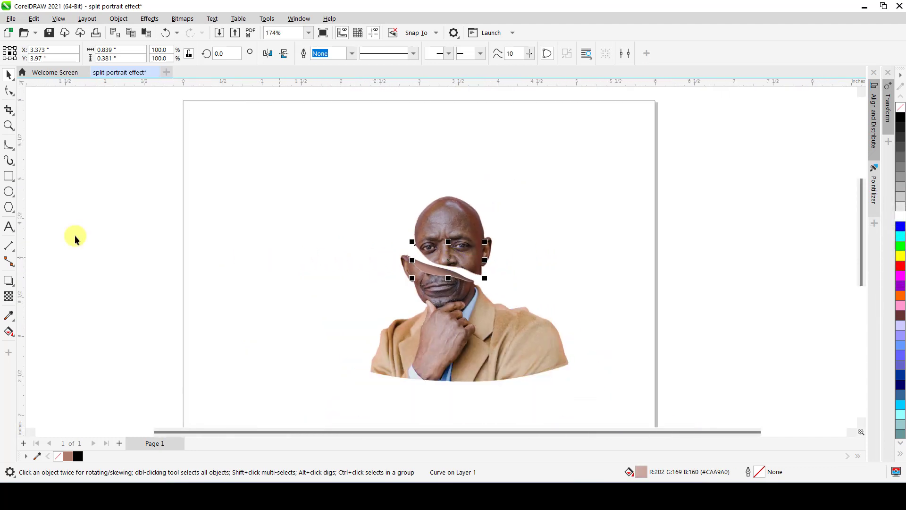
{"action": "left_click", "coordinate": [106, 236]}
{"action": "scroll", "coordinate": [417, 295], "scroll_direction": "up", "scroll_amount": 4}
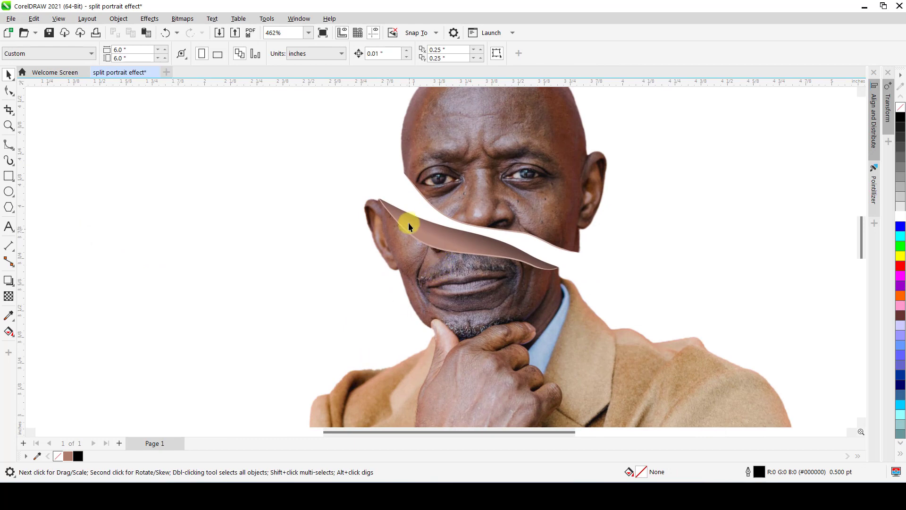
{"action": "scroll", "coordinate": [384, 204], "scroll_direction": "up", "scroll_amount": 1}
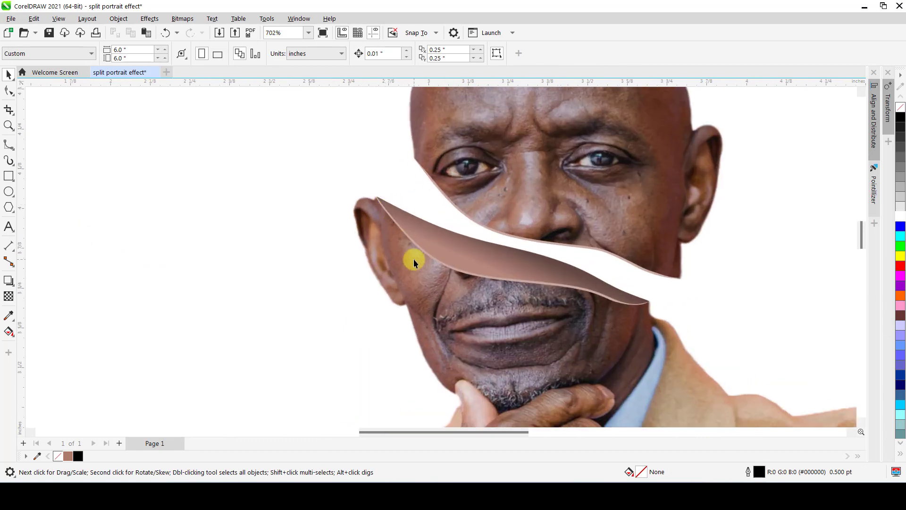
{"action": "scroll", "coordinate": [427, 284], "scroll_direction": "down", "scroll_amount": 2}
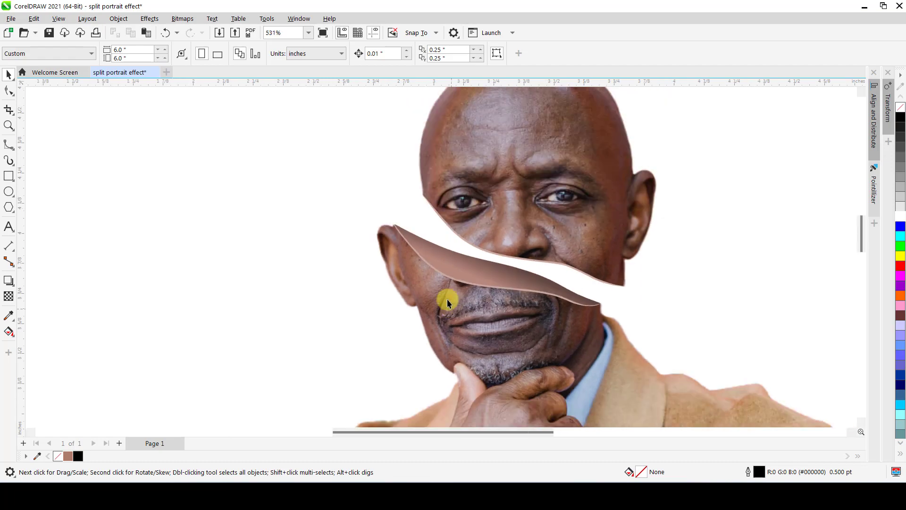